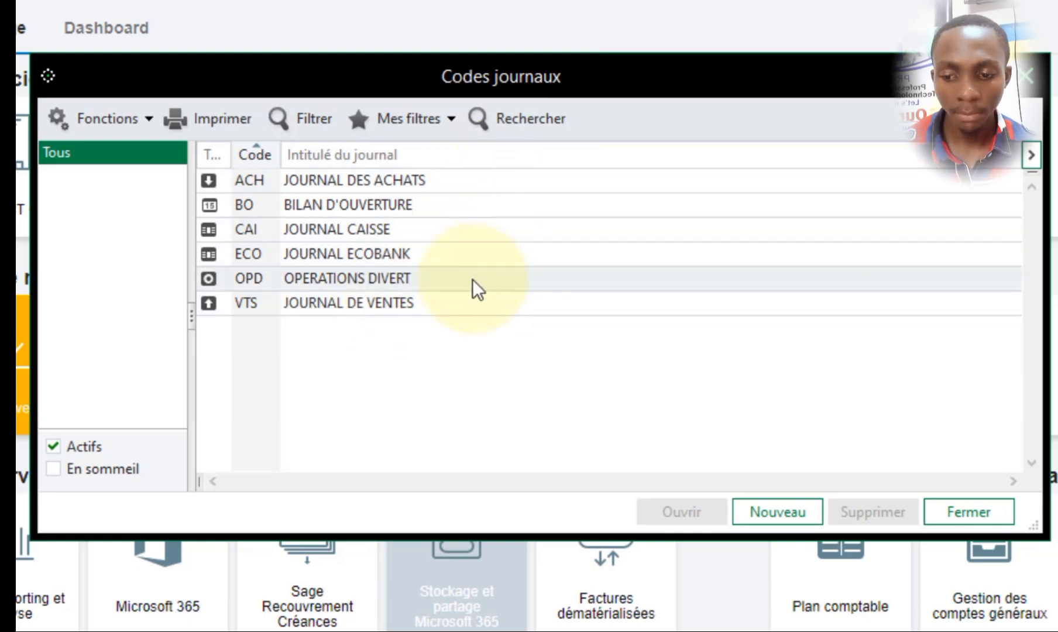
- Close the journal codes list and read January 2021 transaction 1, the stock purchase, in the Word document Bilan D exo
left_click(1026, 75)
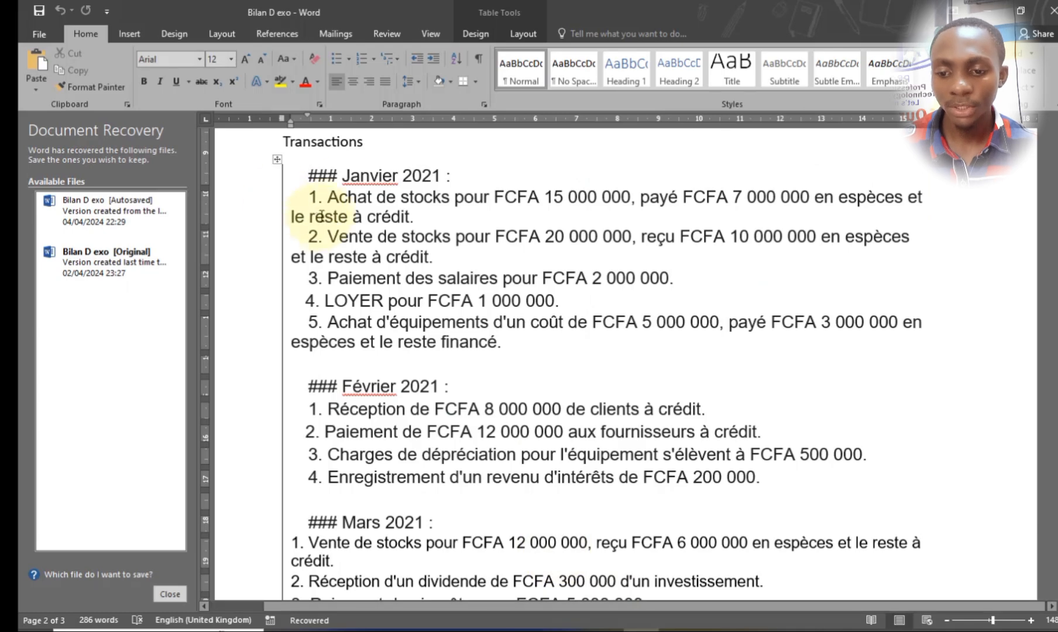
left_click_drag(323, 197, 414, 217)
left_click(415, 217)
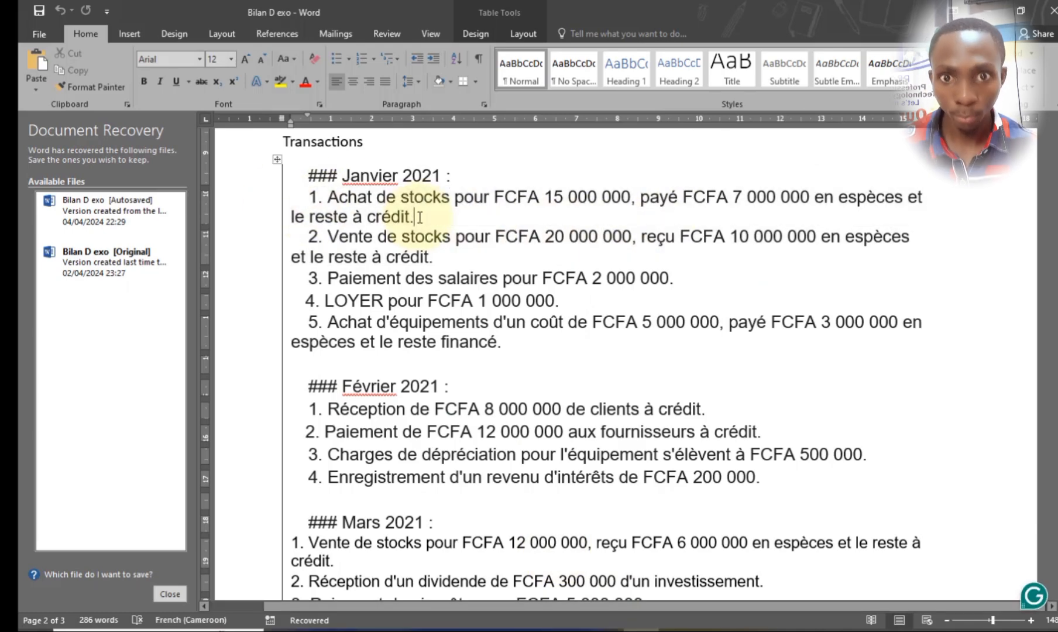
mouse_move(319, 198)
left_mouse_down()
mouse_move(825, 193)
mouse_move(704, 217)
mouse_move(723, 197)
mouse_move(796, 184)
left_mouse_up()
left_click(787, 201)
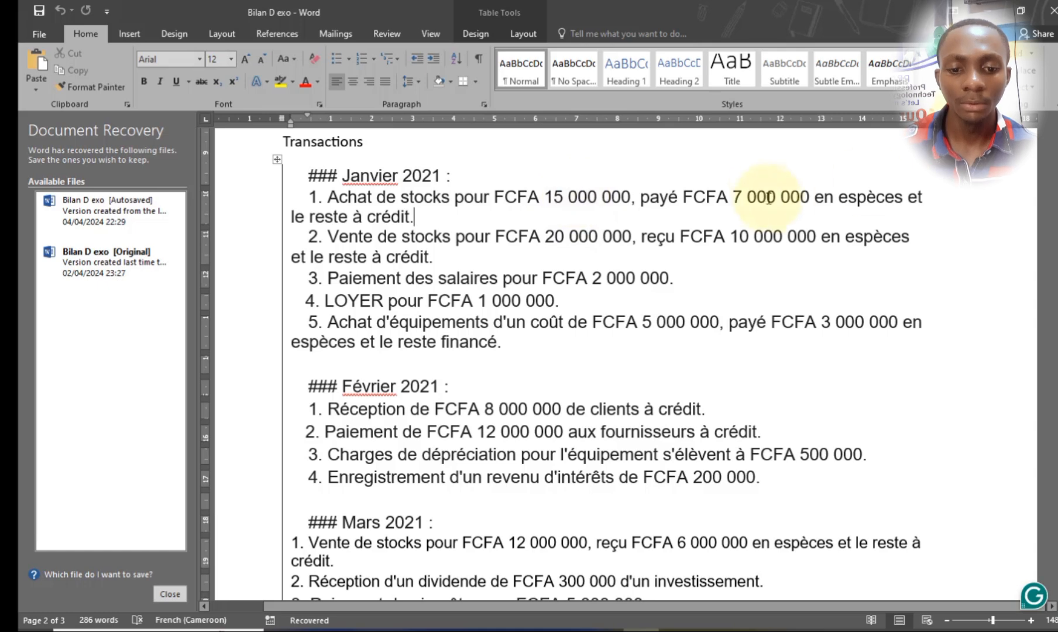
- Highlight the 7 000 000 cash payment in January transaction 1 in yellow and close Document Recovery, removing the recovered files
double_click(787, 193)
left_click(857, 235)
left_click(843, 259)
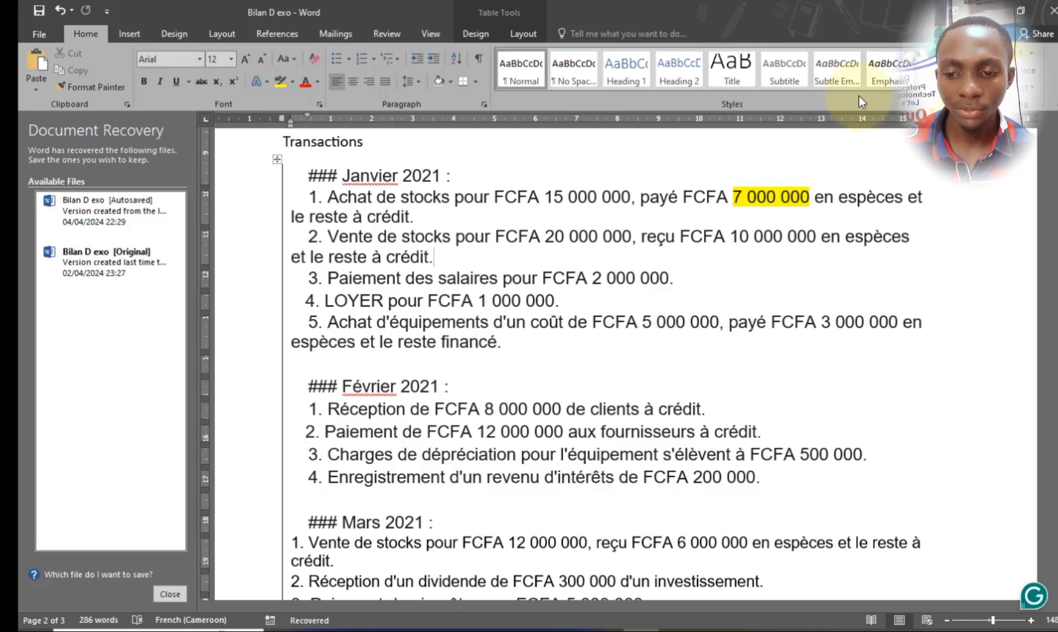
left_click(180, 601)
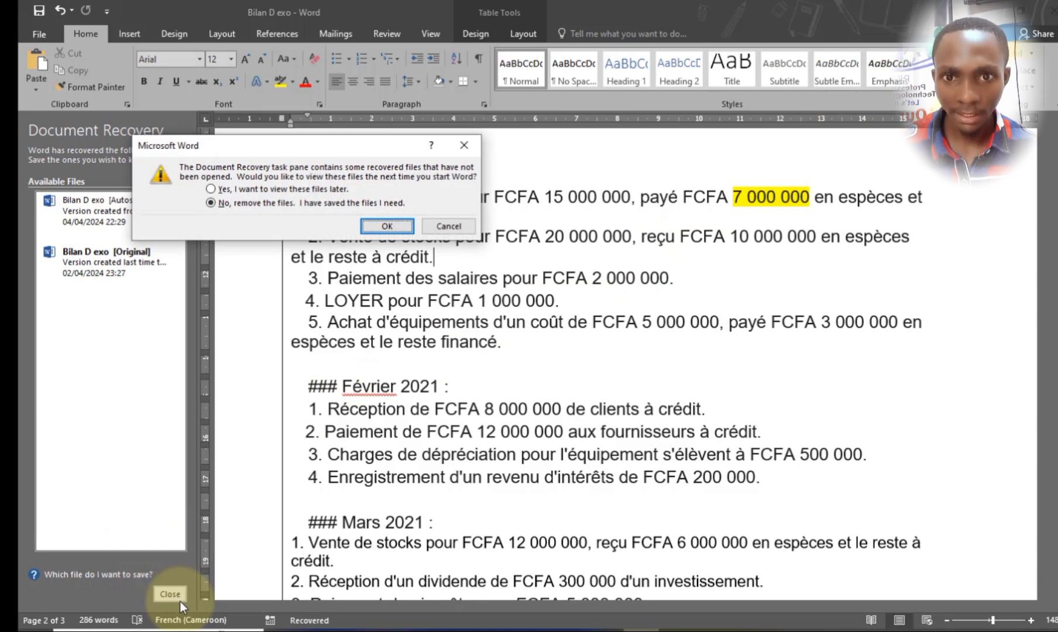
left_click(390, 225)
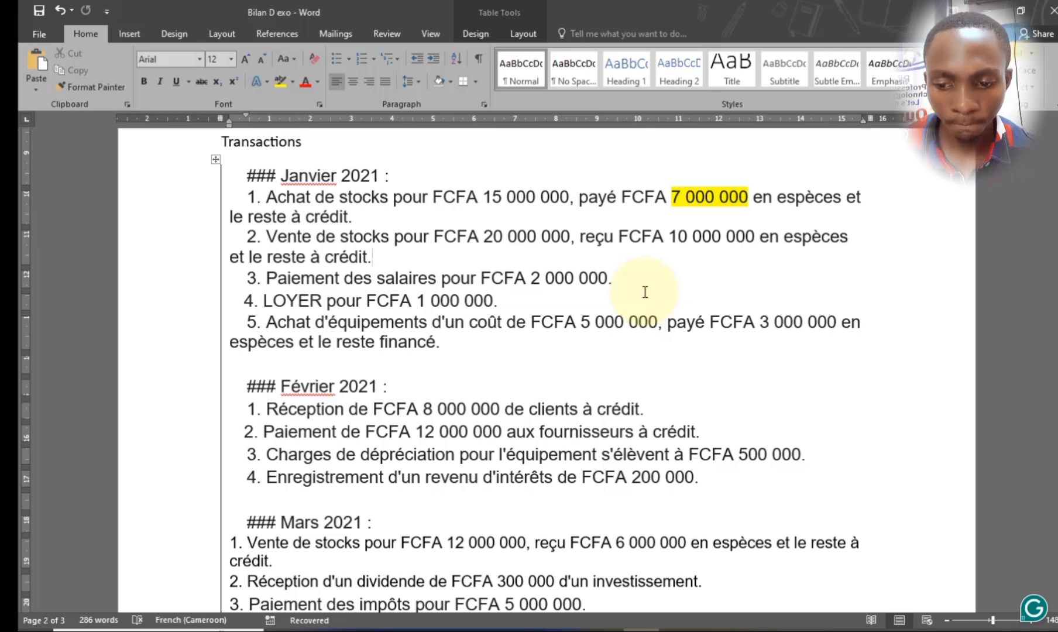
- Examine the purchase wording and the payment method in January transaction 1 to determine which journal it belongs to
left_click_drag(311, 197, 245, 197)
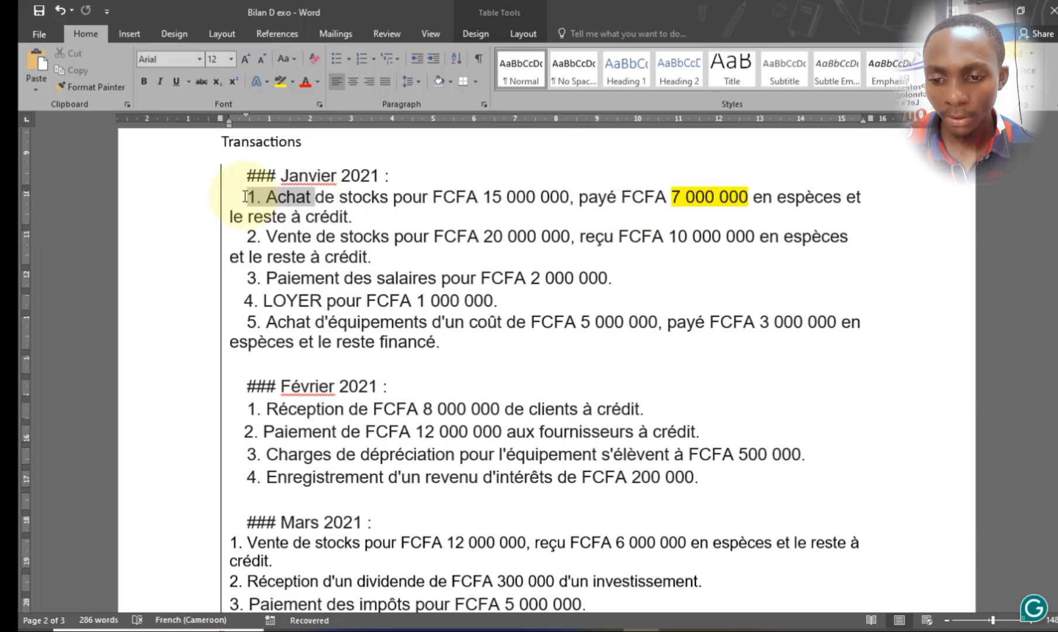
left_click_drag(389, 197, 266, 197)
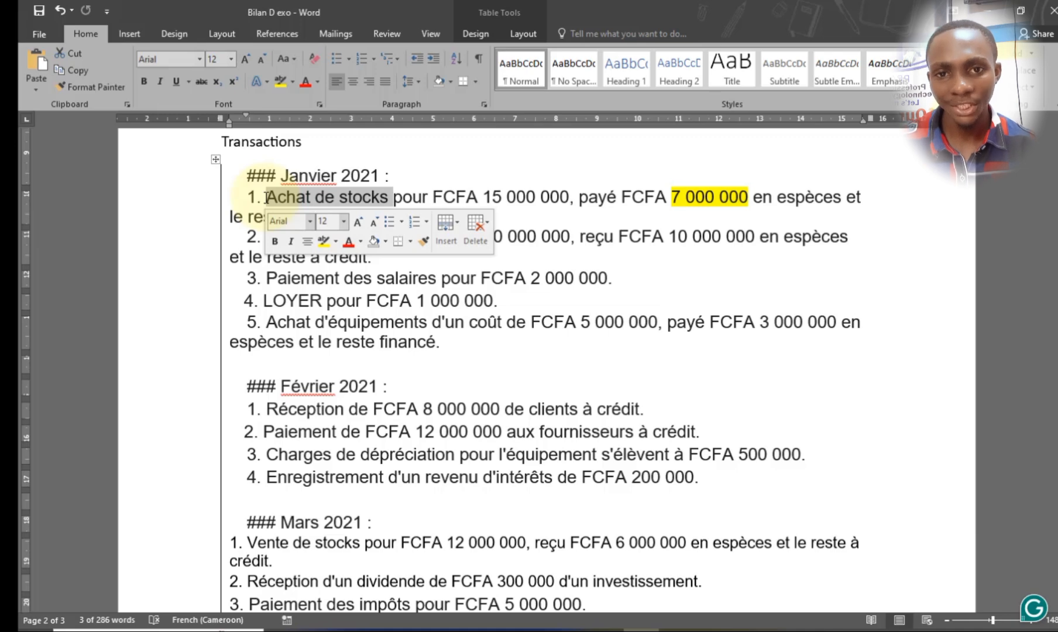
left_click(338, 197)
left_click_drag(310, 196, 266, 193)
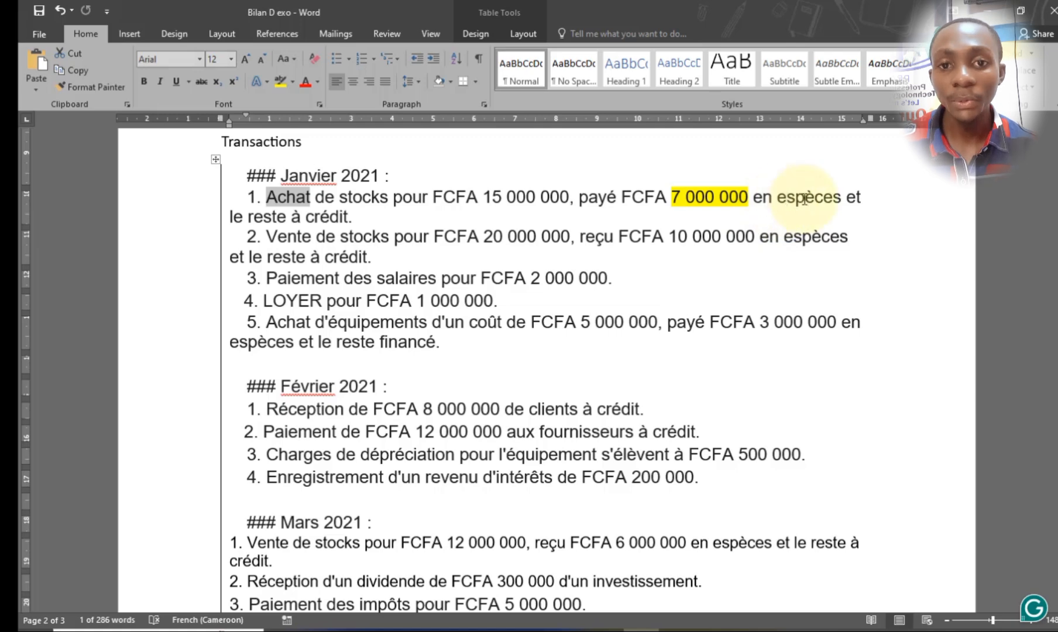
left_click_drag(787, 196, 831, 201)
left_click_drag(311, 196, 268, 199)
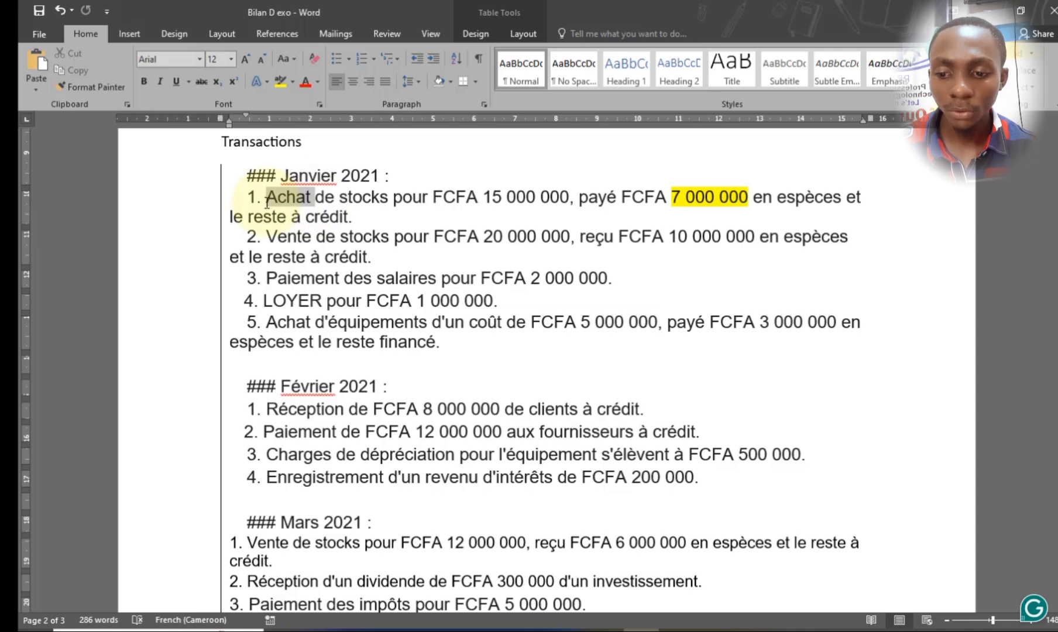
left_click(544, 210)
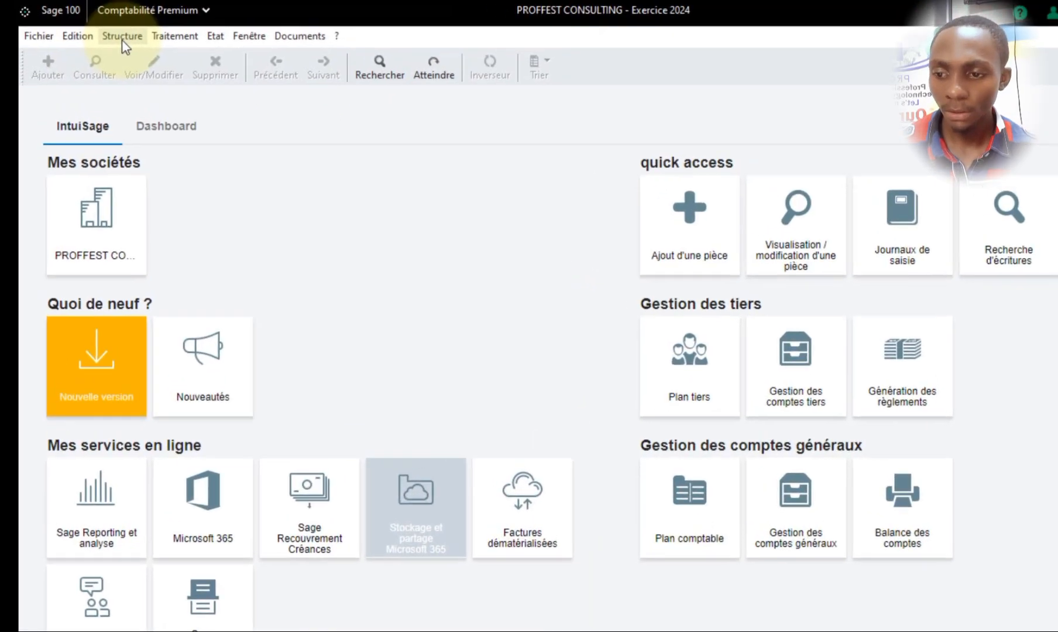
- Switch to Sage 100 Comptabilité, open the Saisie des journaux list and maximize it at the January 2024 journals
left_click(159, 31)
left_click(314, 196)
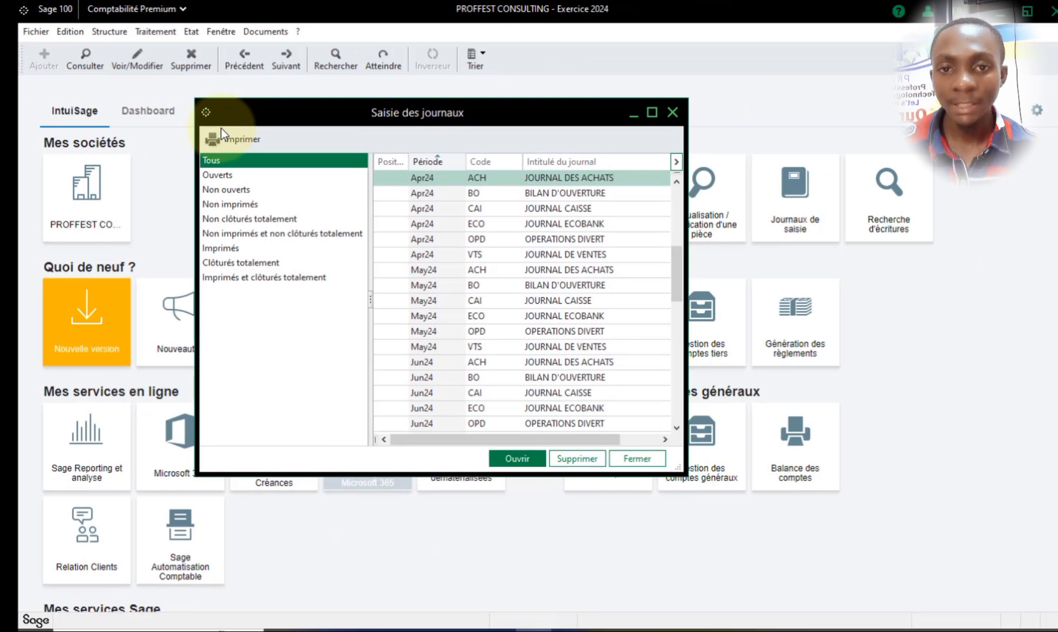
scroll(616, 260, "up", 4)
scroll(570, 234, "up", 2)
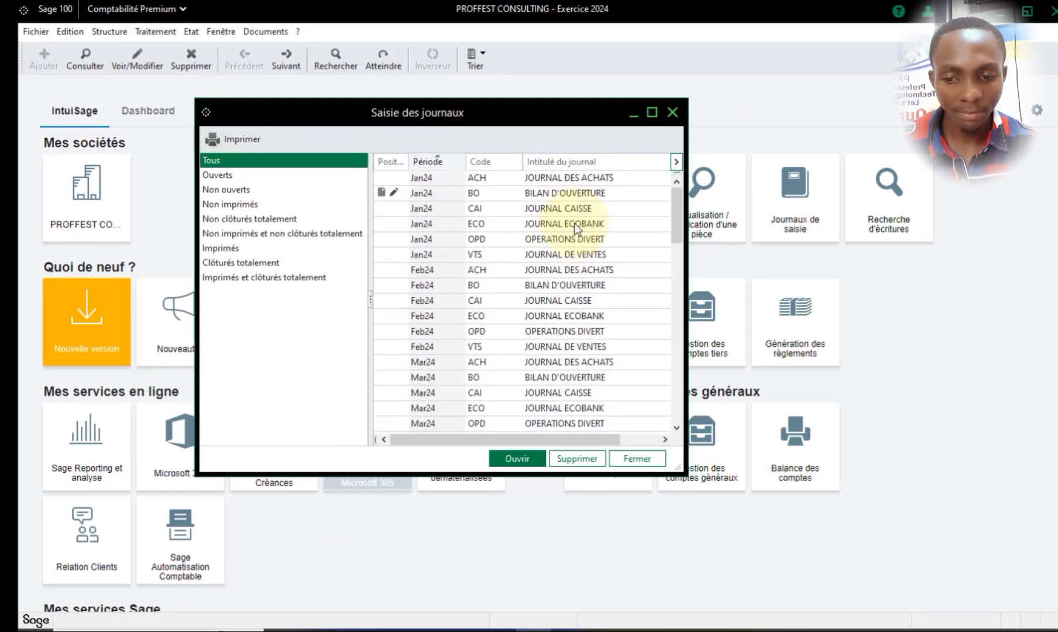
left_click(660, 114)
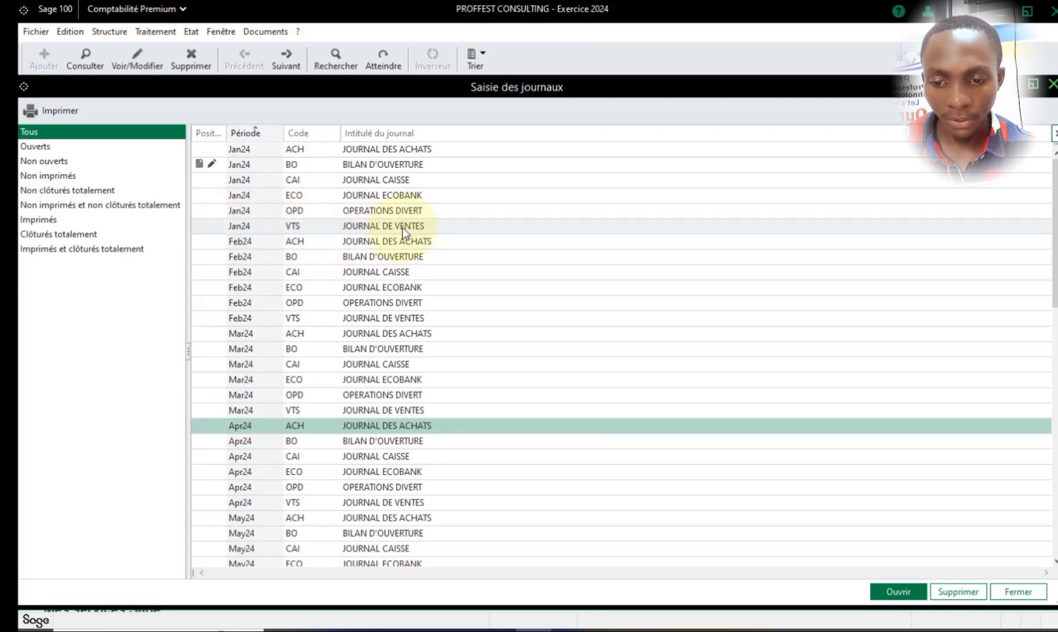
- Open the January 2024 purchases journal (ACH, JOURNAL DES ACHATS) for entry and maximize its window
left_click(380, 151)
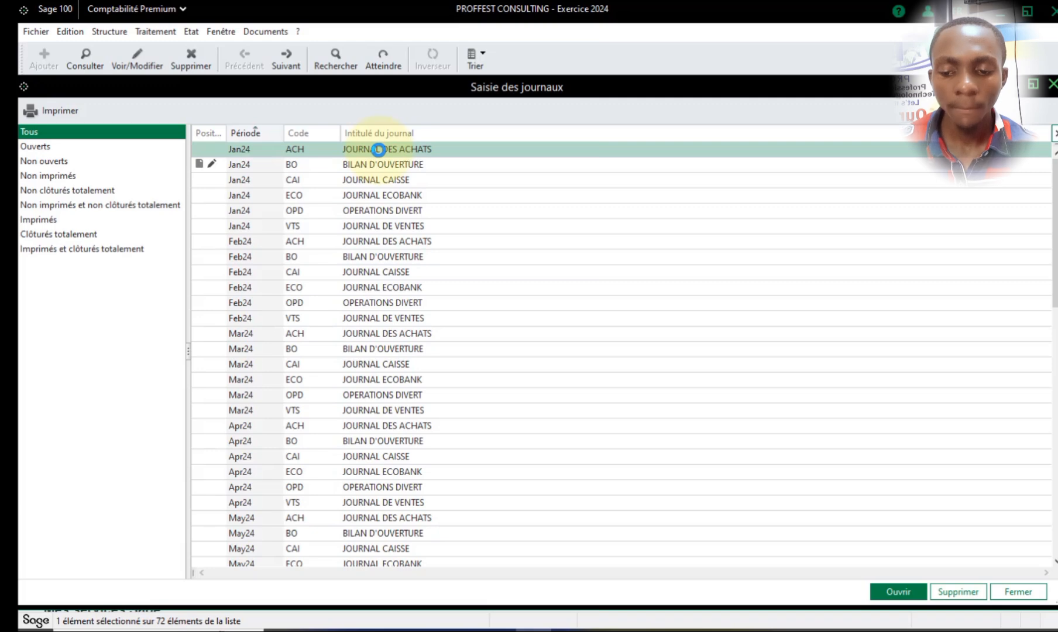
double_click(379, 150)
left_click_drag(557, 115, 696, 113)
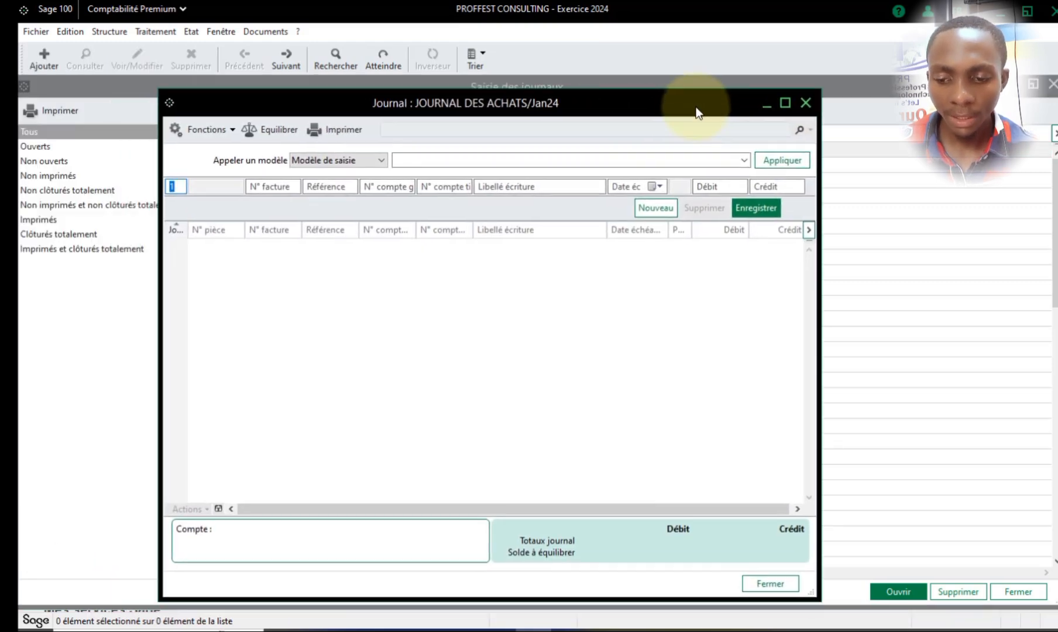
left_click(785, 103)
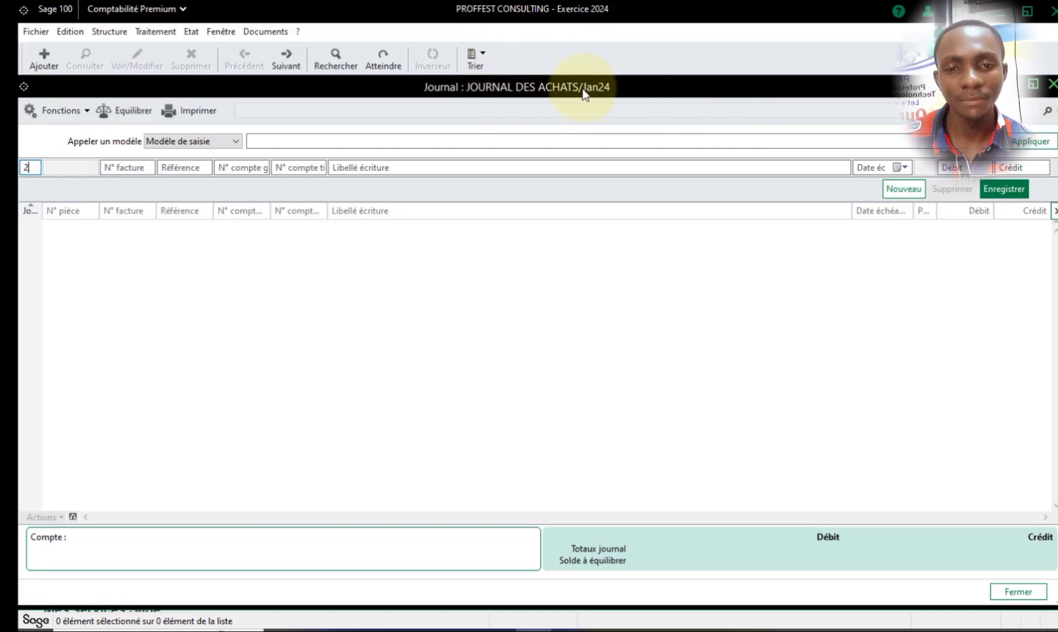
- Start the entry line with day 2, invoice number fac00018 and reference ref
key("Tab")
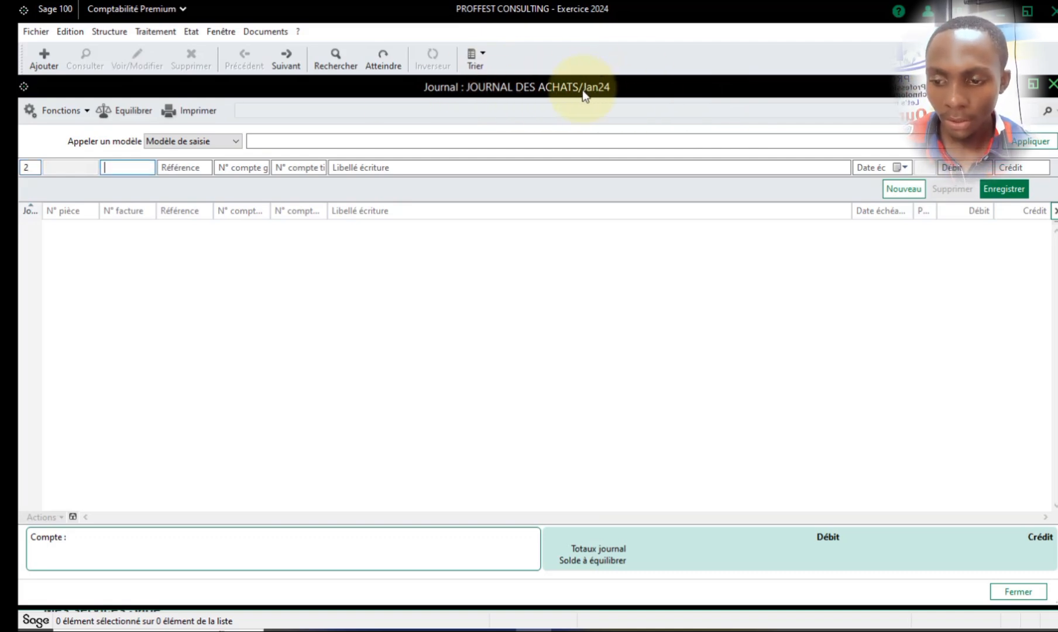
type("fa")
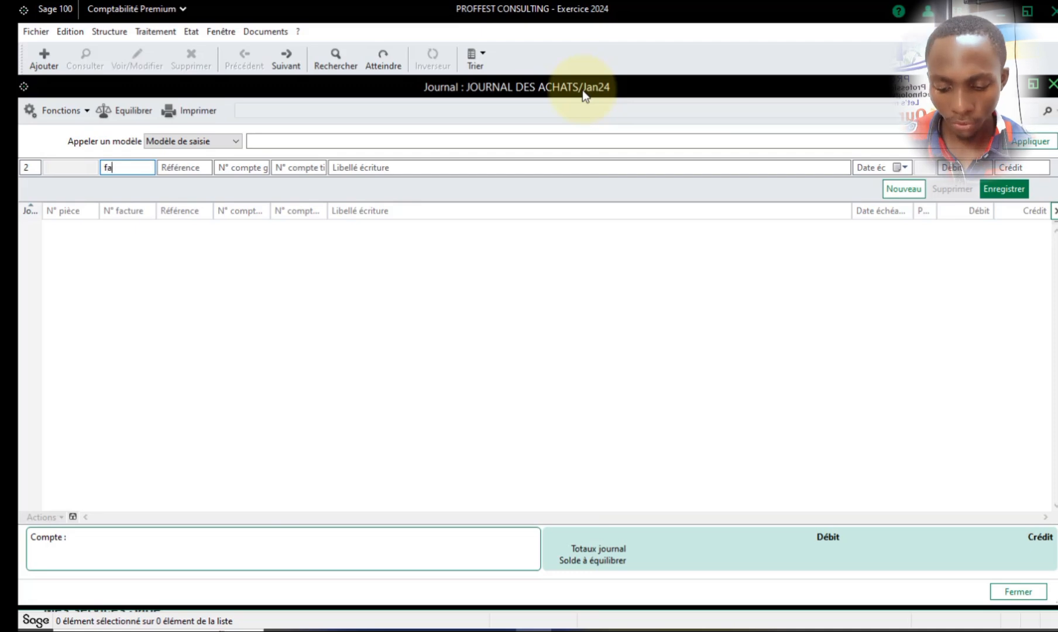
type("c000")
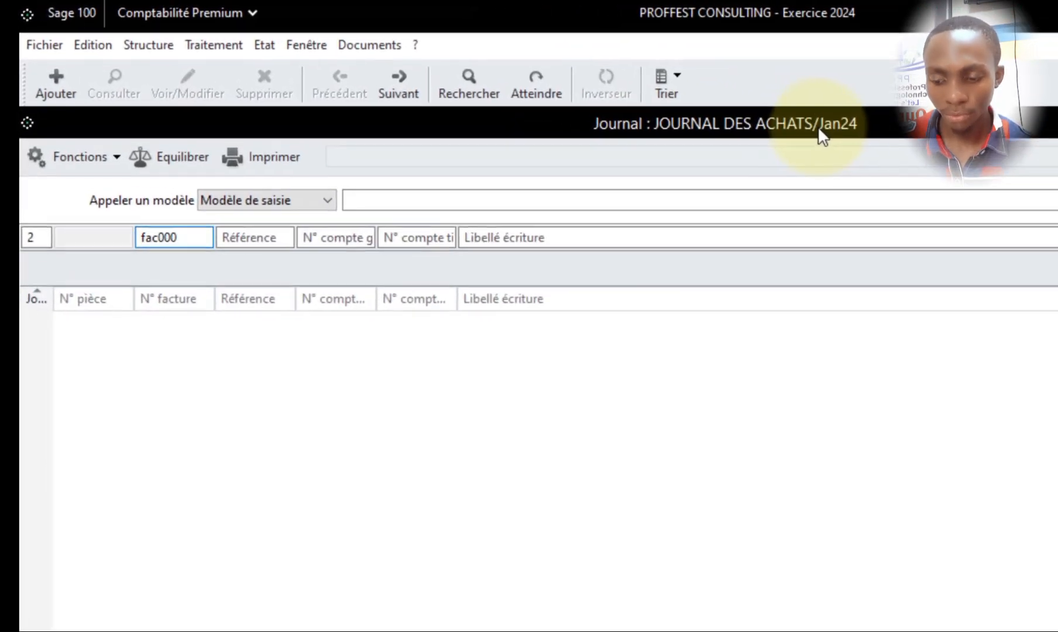
type("18")
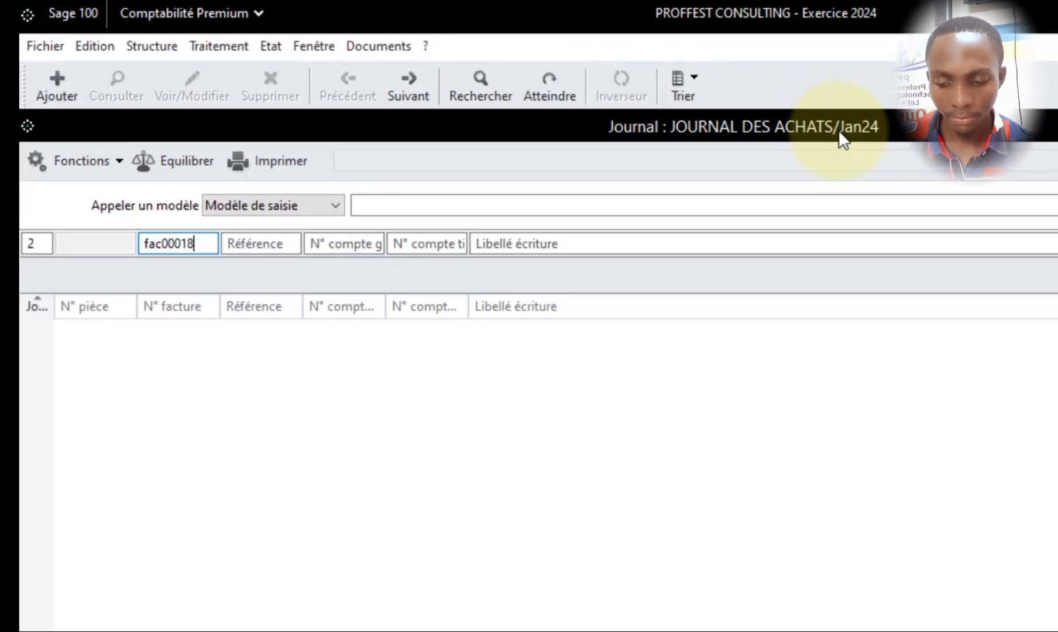
key("Tab")
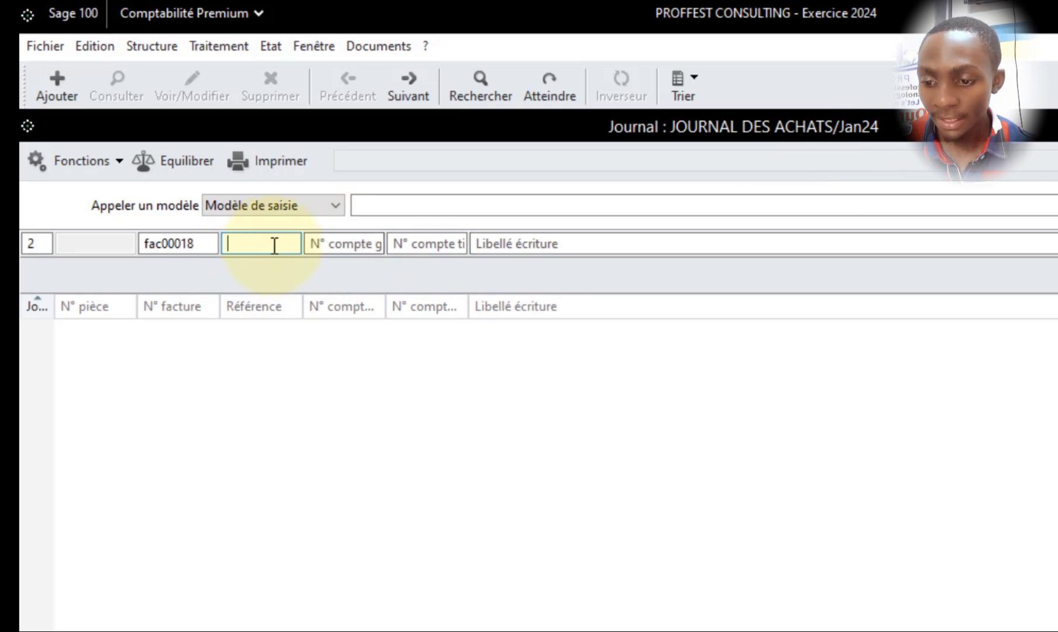
type("f")
key("BackSpace")
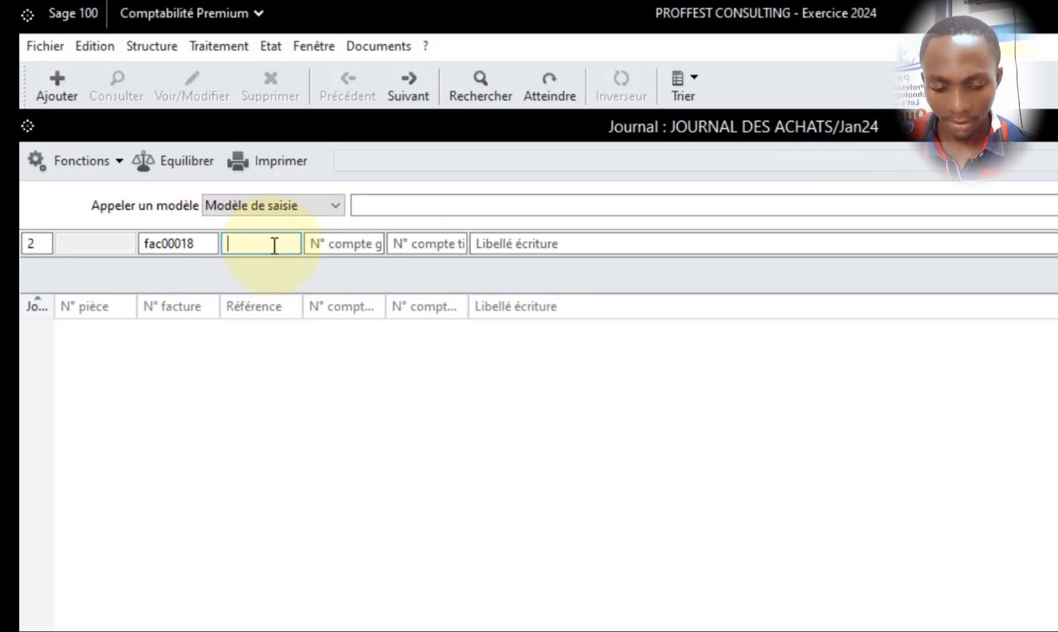
type("ref")
key("Tab")
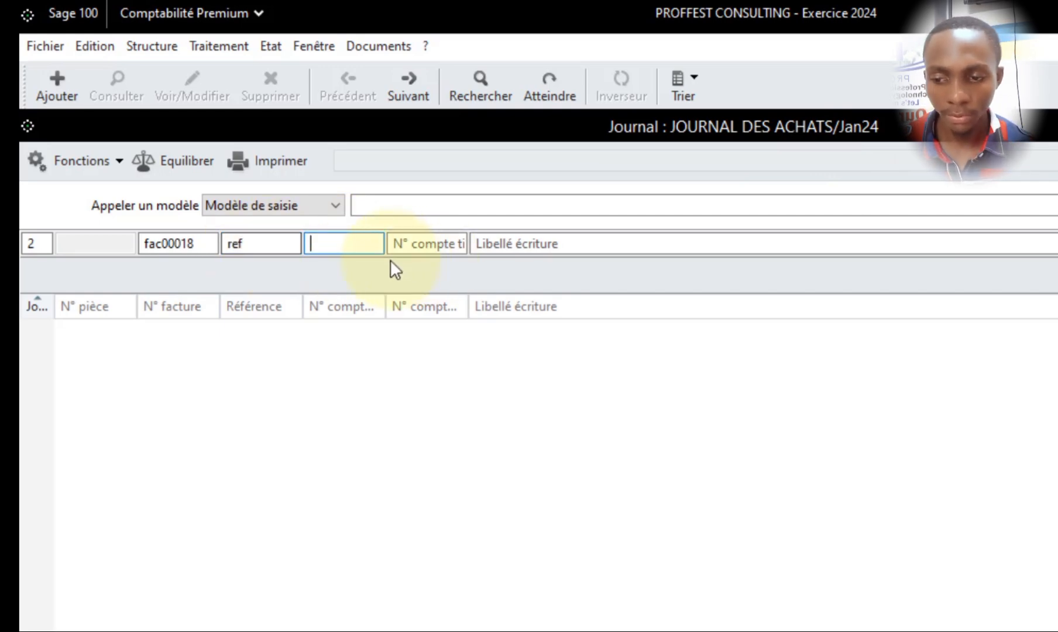
- Widen the general account and third-party account columns of the purchases journal so their headings are readable
left_click_drag(383, 306, 416, 309)
mouse_move(503, 309)
left_mouse_down()
mouse_move(536, 311)
mouse_move(519, 310)
left_mouse_up()
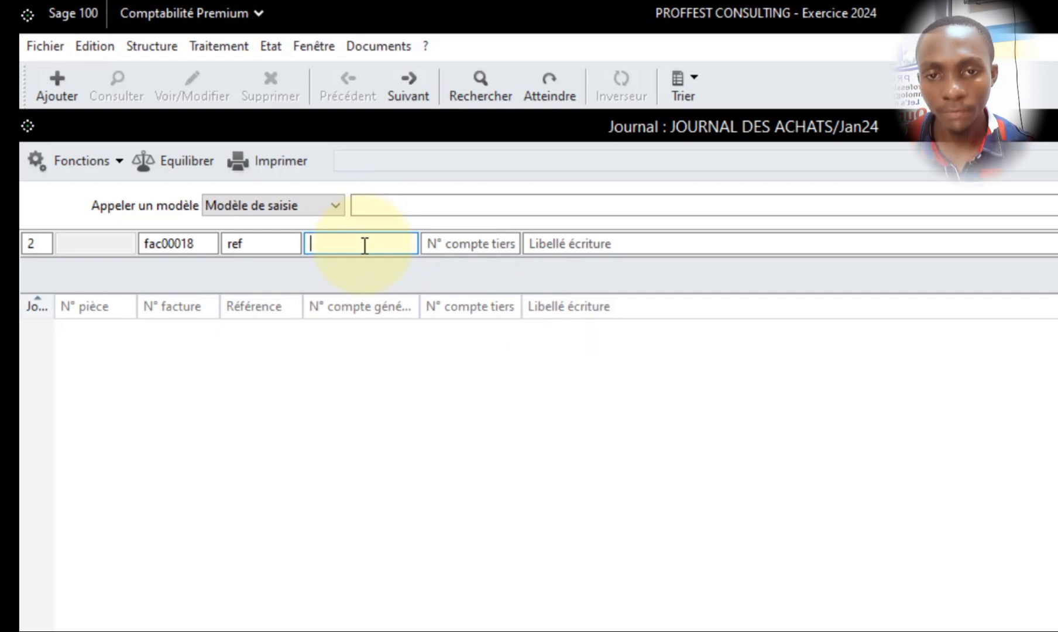
left_click(484, 244)
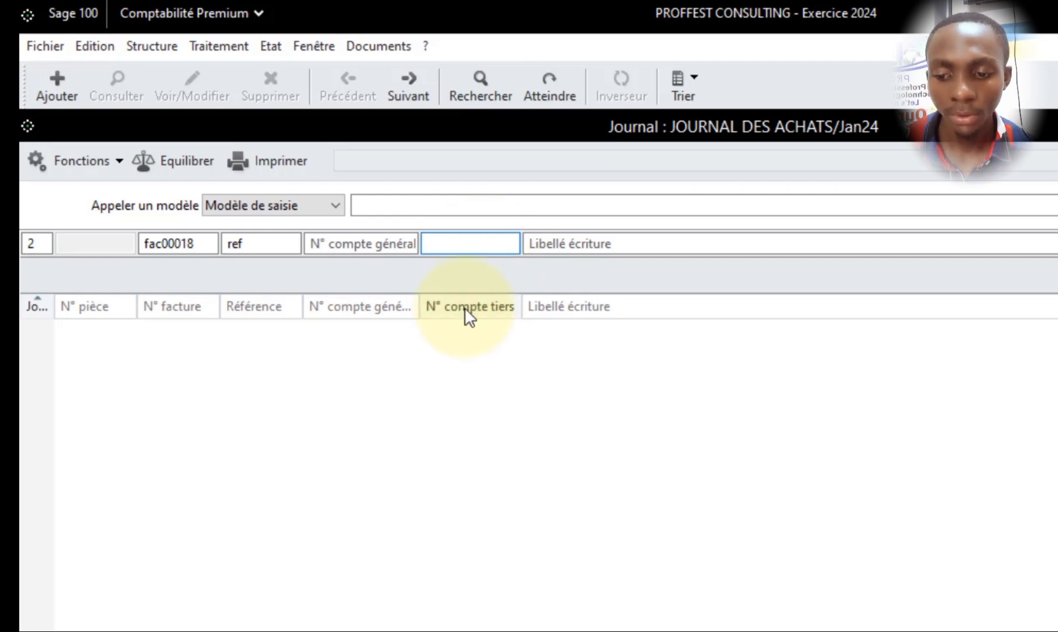
- Look up general accounts starting with 601 and assign 60100000 ACHATS DE M'SES to the entry line
left_click(376, 249)
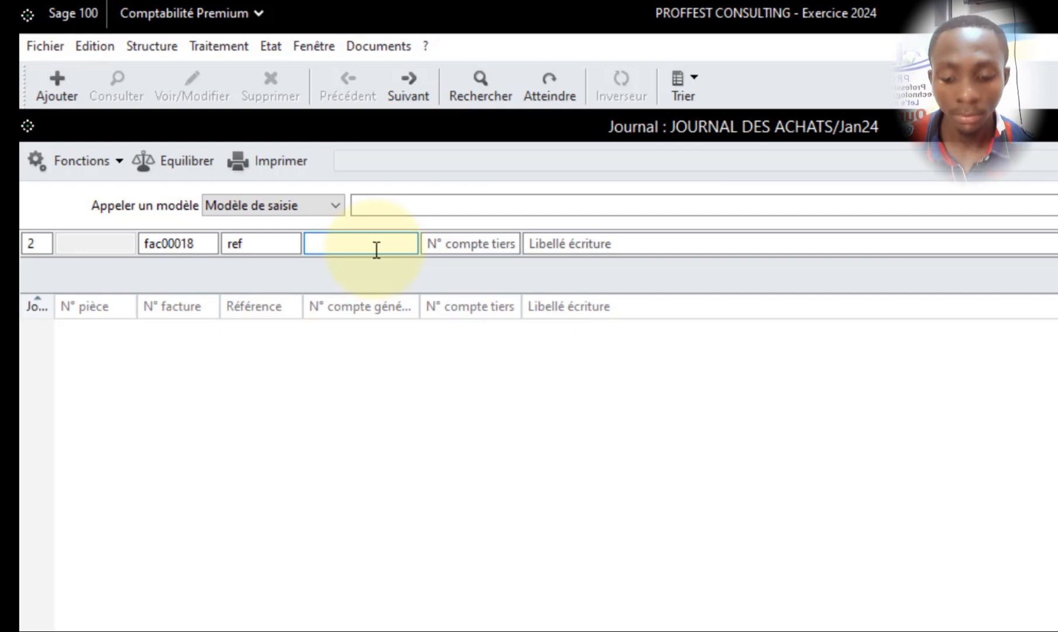
type("601")
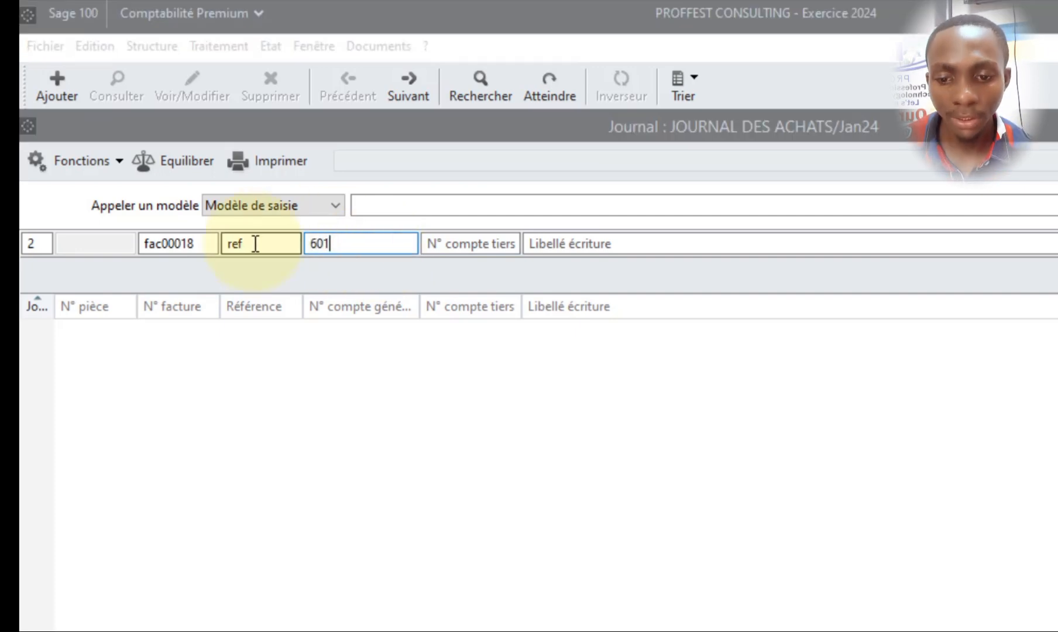
key("Tab")
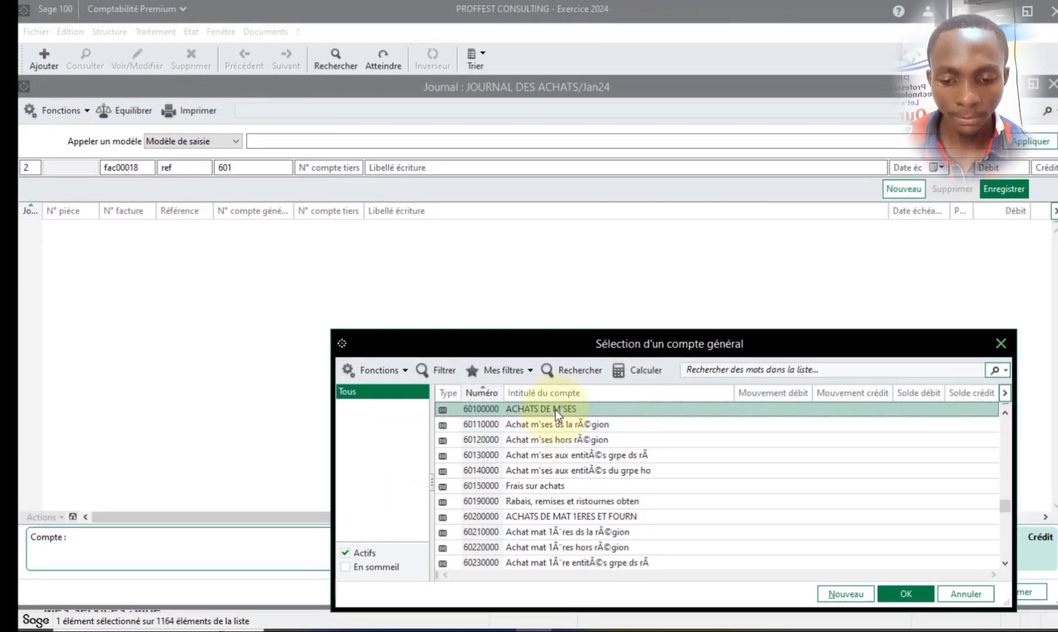
double_click(555, 411)
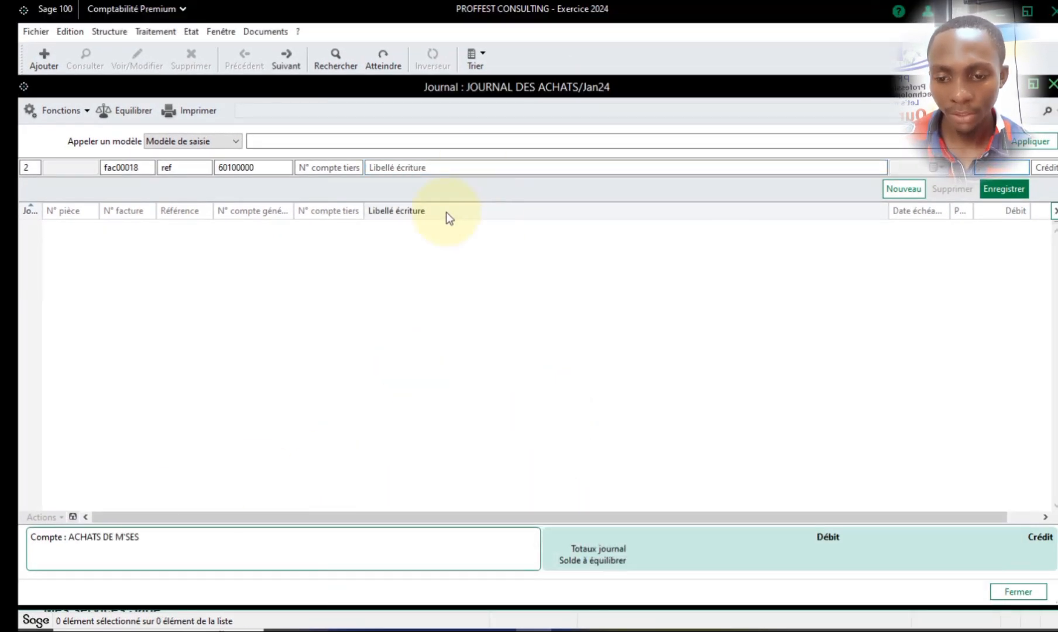
- Label the entry line ACHATS DE M'SES and give it a debit of 15000000
left_click(402, 170)
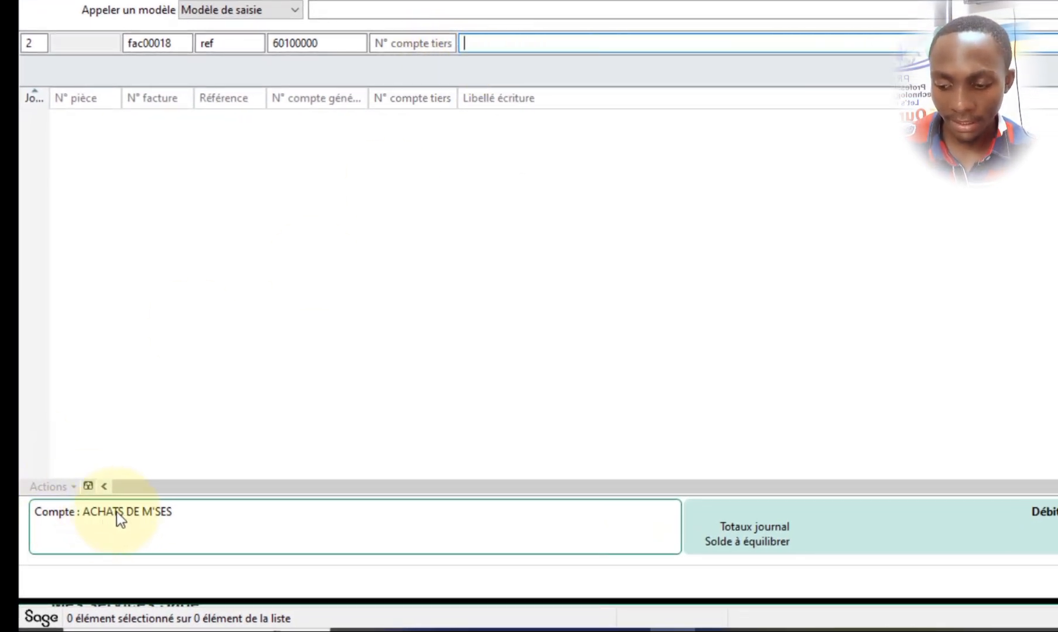
type("ACHATS DE M'SES")
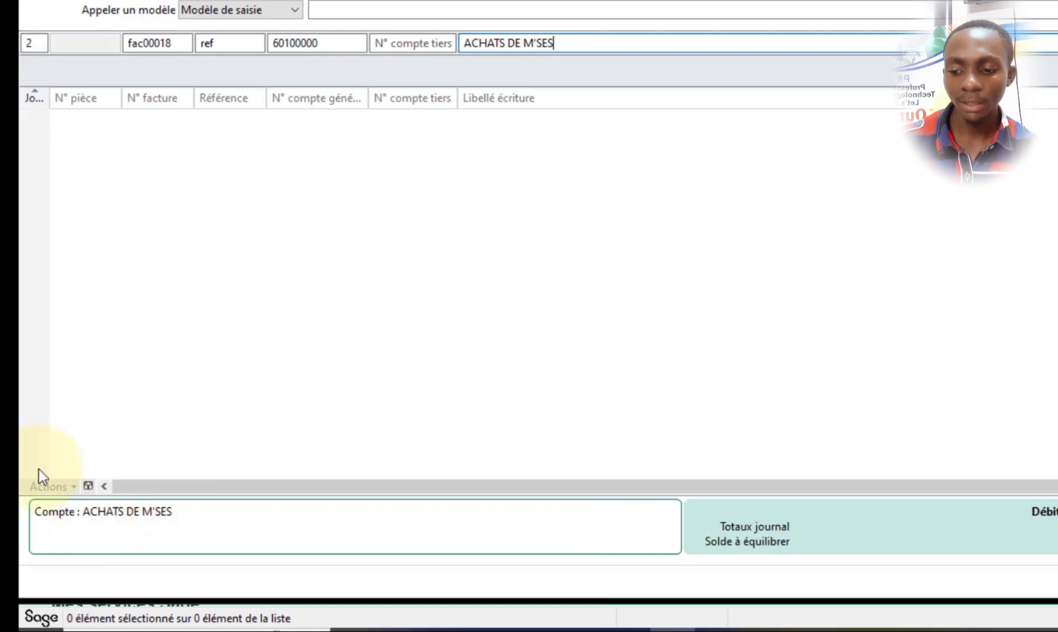
left_click_drag(574, 41, 457, 52)
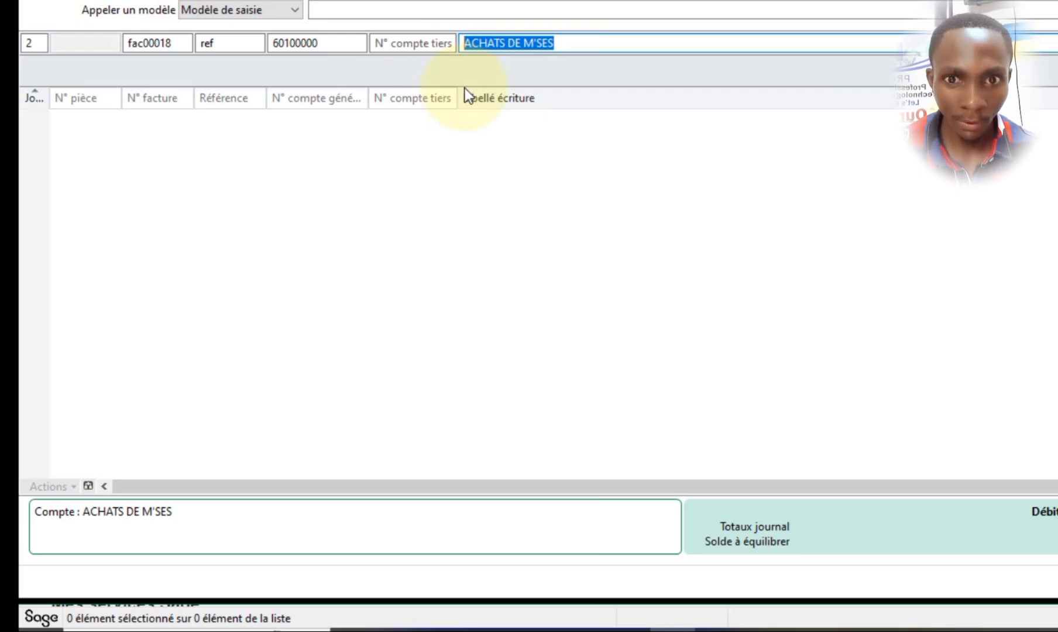
key("Tab")
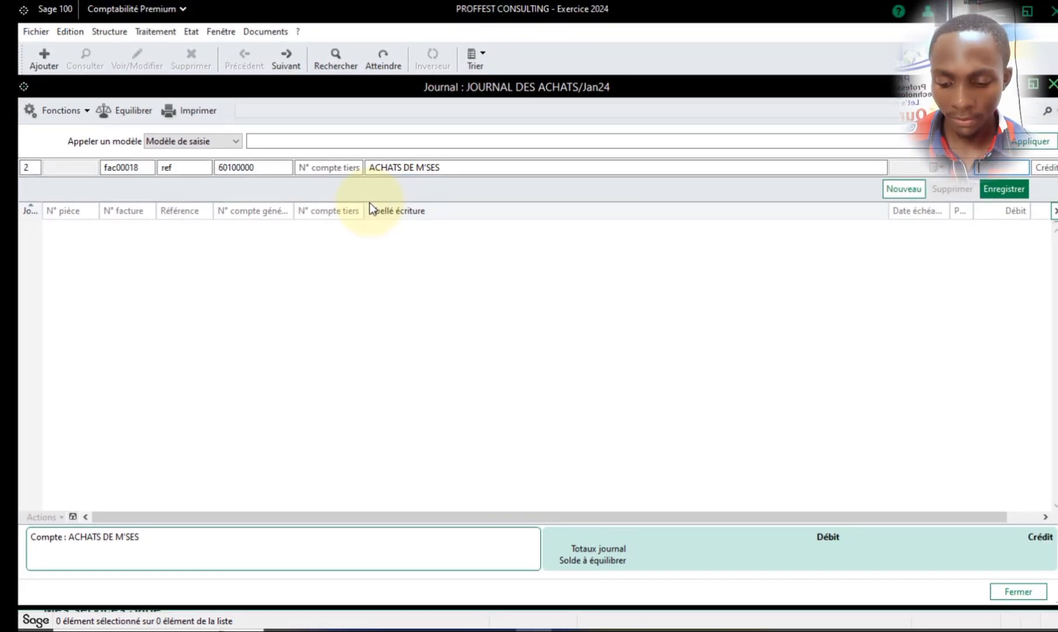
type("1500000")
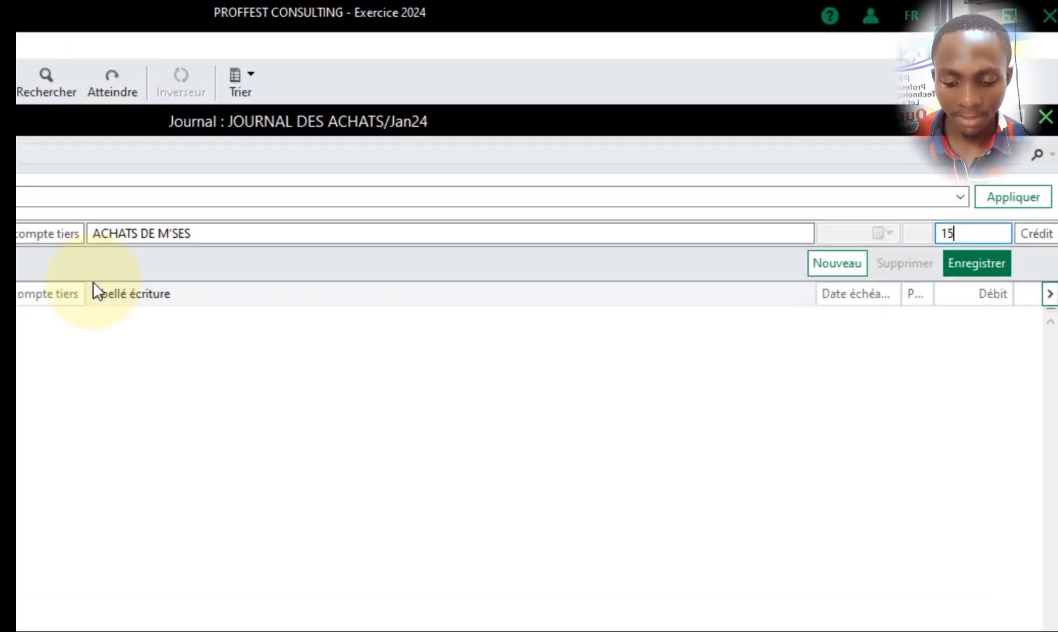
type("0")
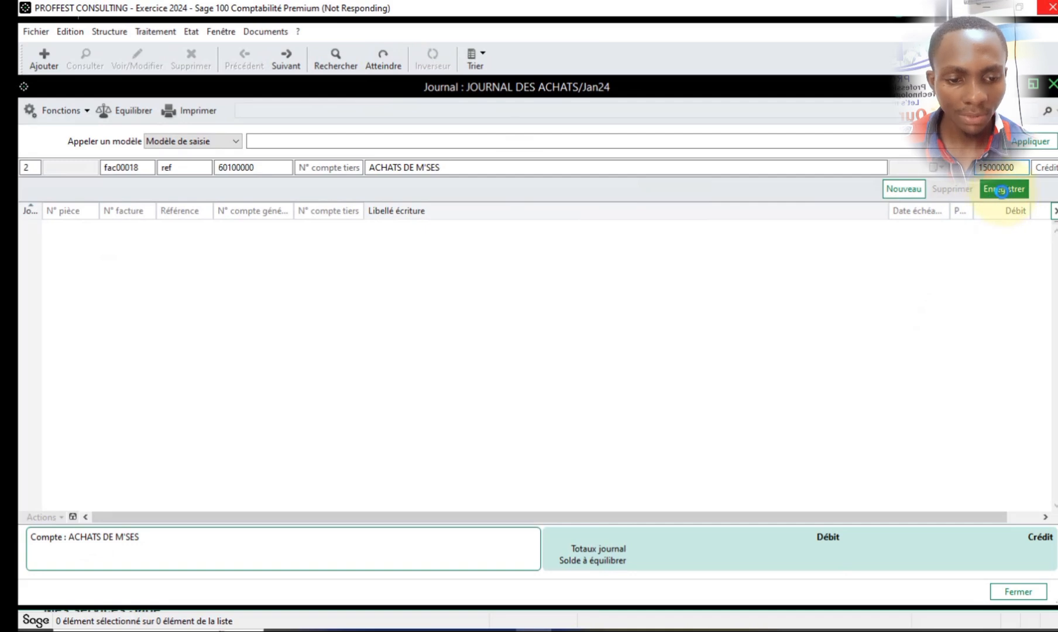
- Record the purchase entry line and choose the PROFFEST SHOPPING plan for its analytical allocation
left_click(1001, 189)
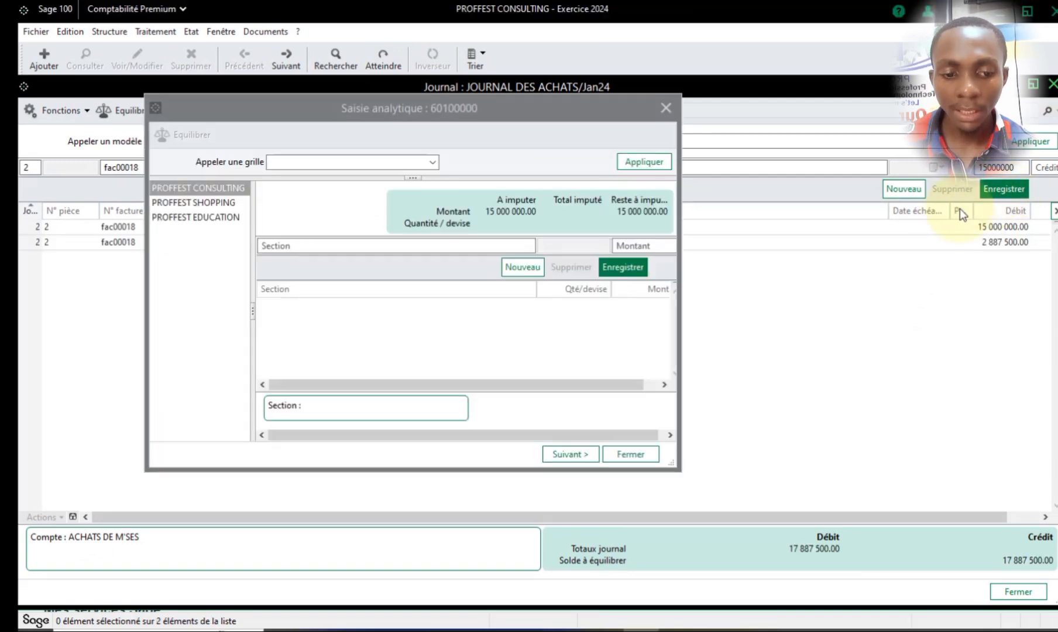
left_click_drag(434, 107, 481, 106)
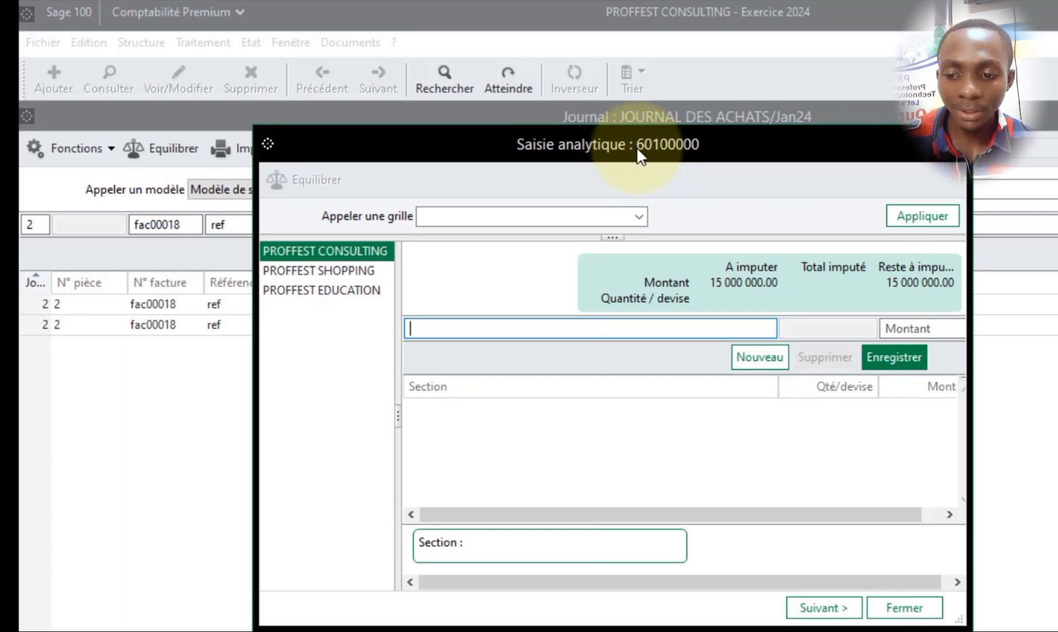
left_click_drag(637, 150, 682, 144)
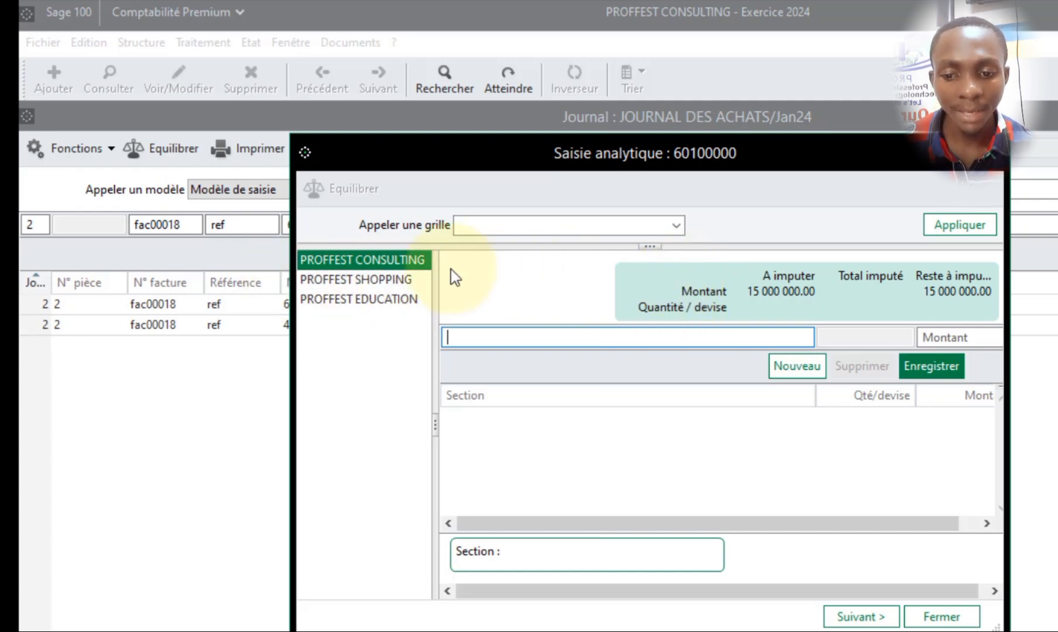
left_click(392, 281)
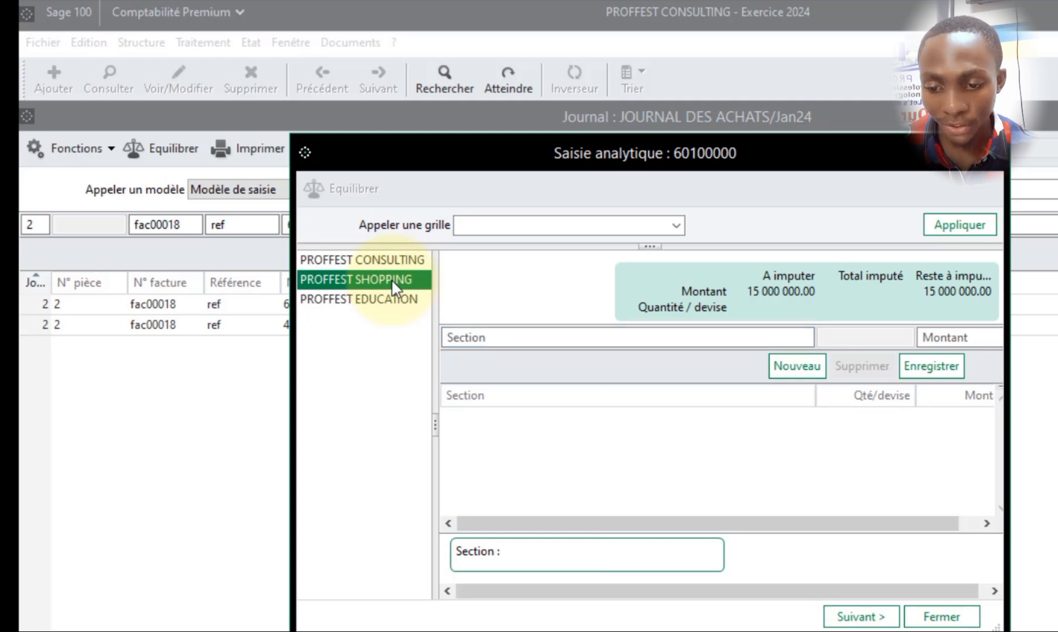
left_click(524, 334)
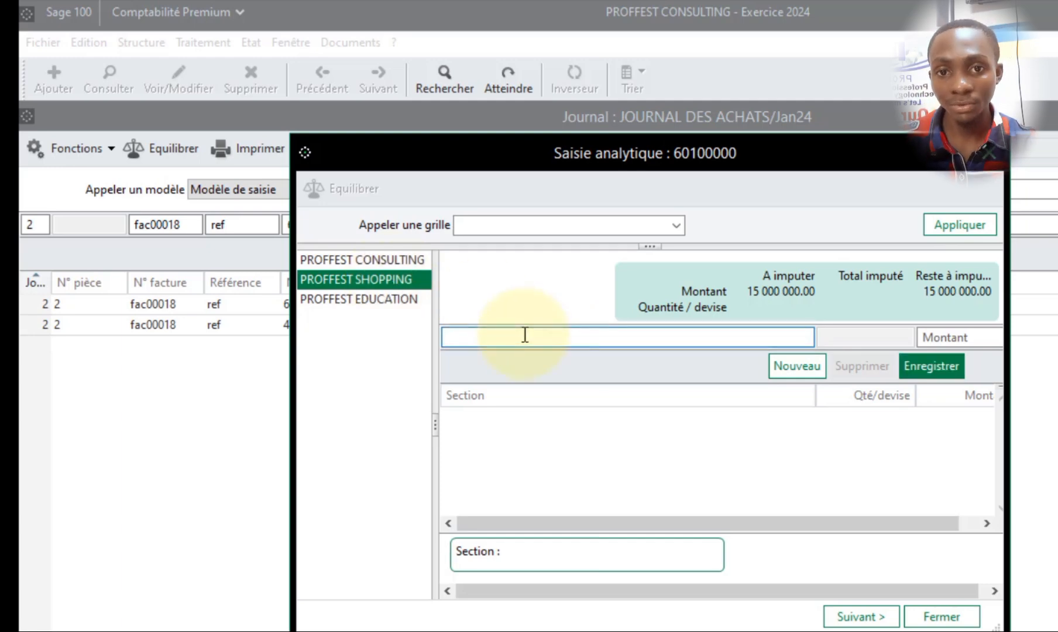
- Look up the PROFFEST SHOPPING sections and assign PF000000 PRODUIT FEMMES to the allocation line
type("D")
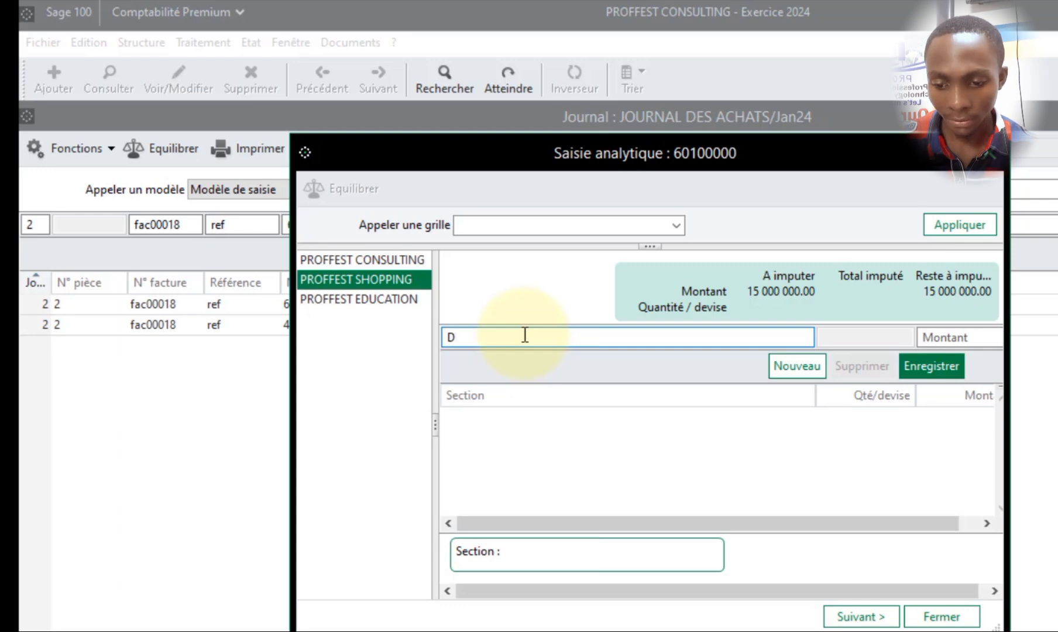
key("Tab")
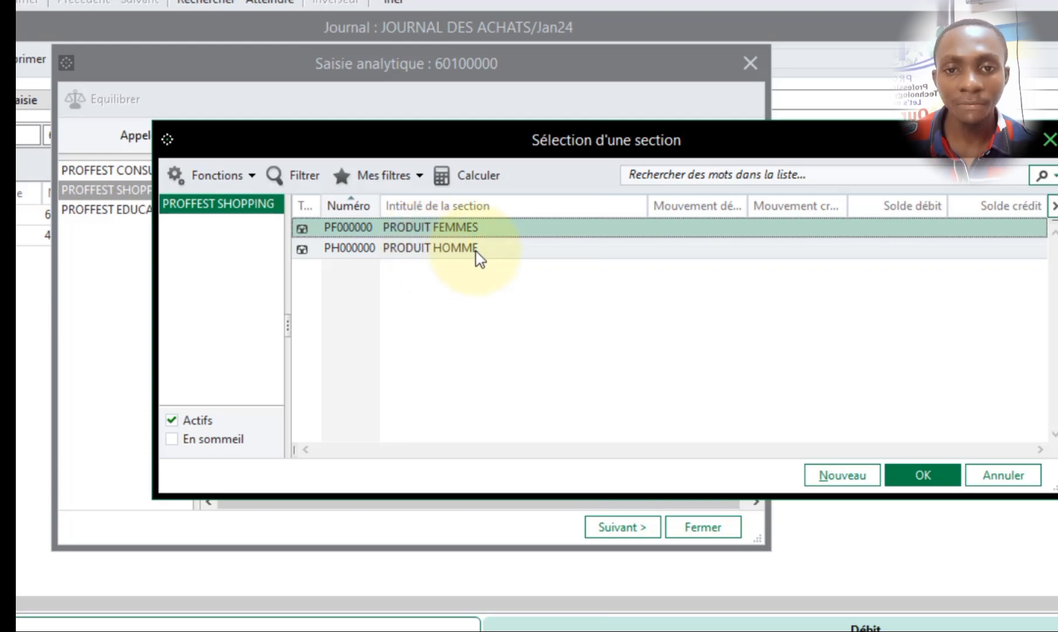
left_click_drag(534, 153, 494, 290)
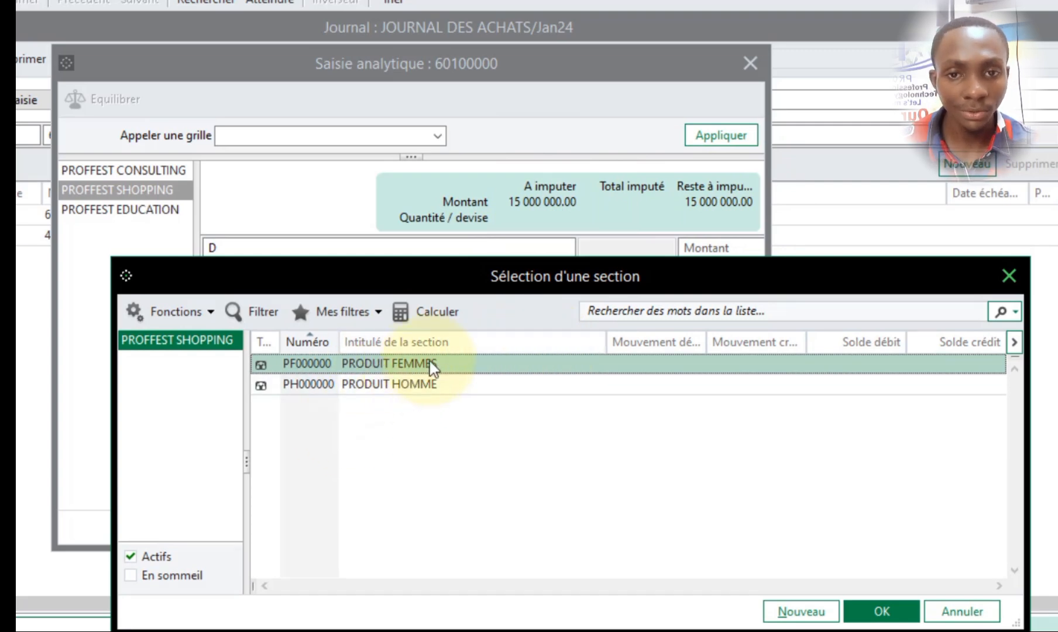
left_click_drag(569, 274, 518, 141)
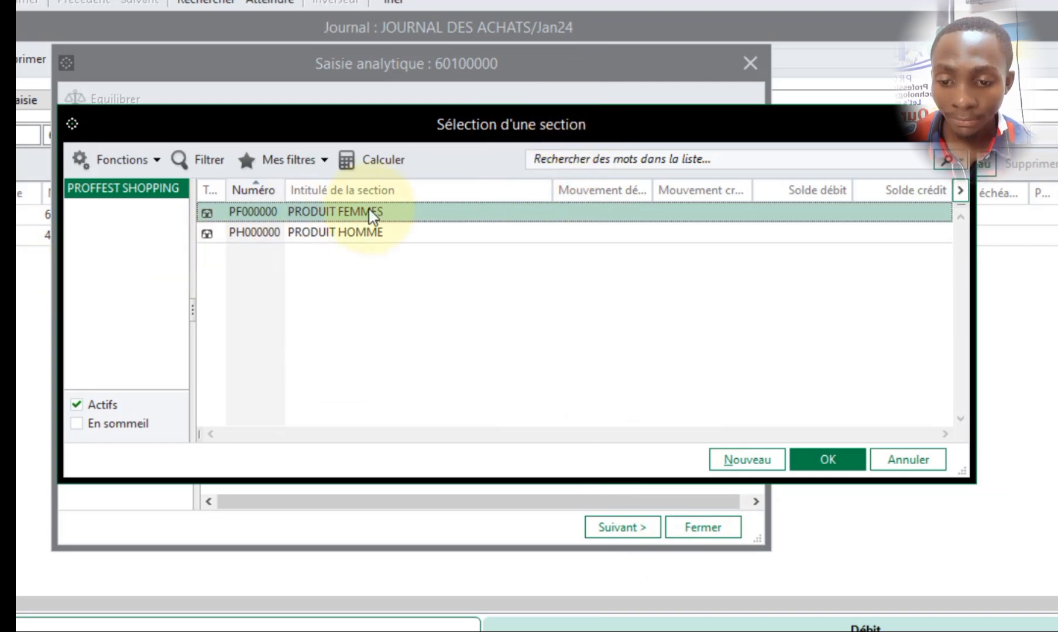
double_click(346, 215)
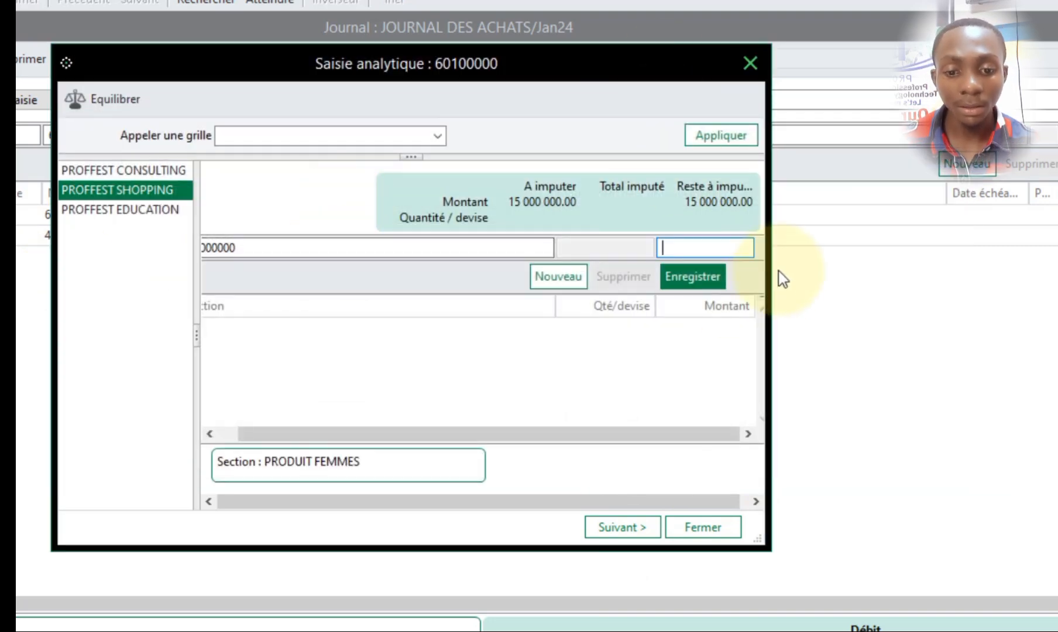
- Widen the analytical entry window and record an amount of 50 for section PF000000
left_click_drag(768, 281, 904, 282)
left_click(799, 251)
type("50")
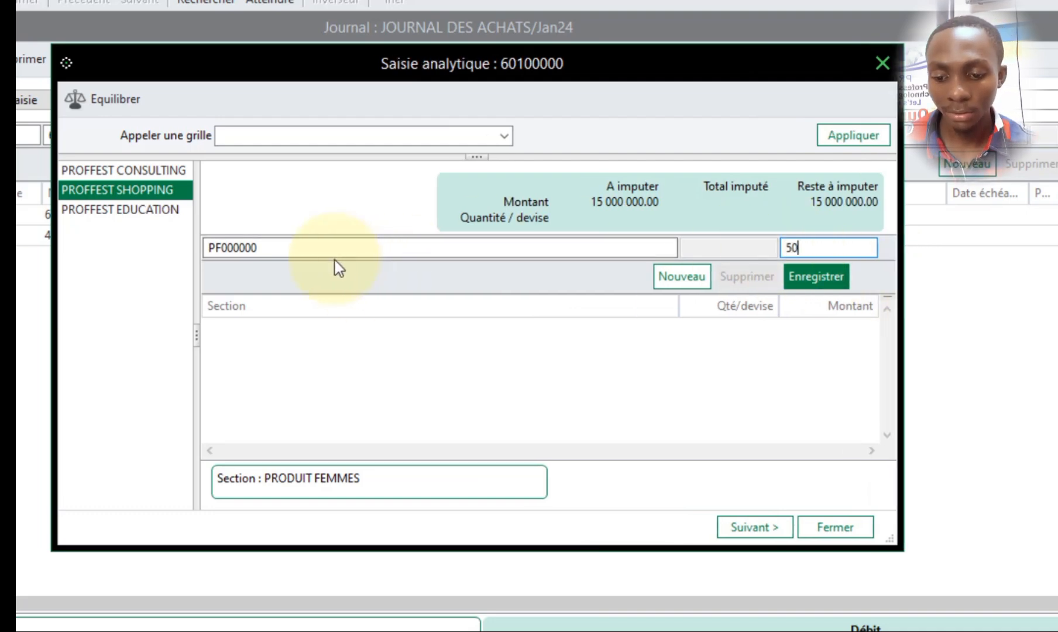
left_click(801, 281)
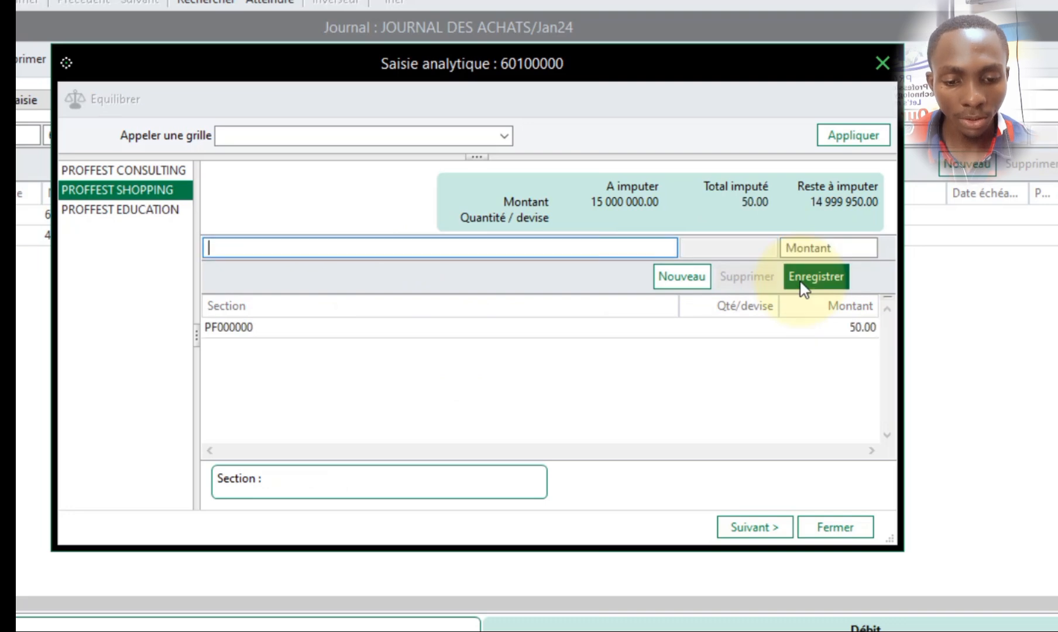
- Change the amount of the recorded PF000000 allocation line to 50% and save it
left_click(863, 333)
left_click(827, 248)
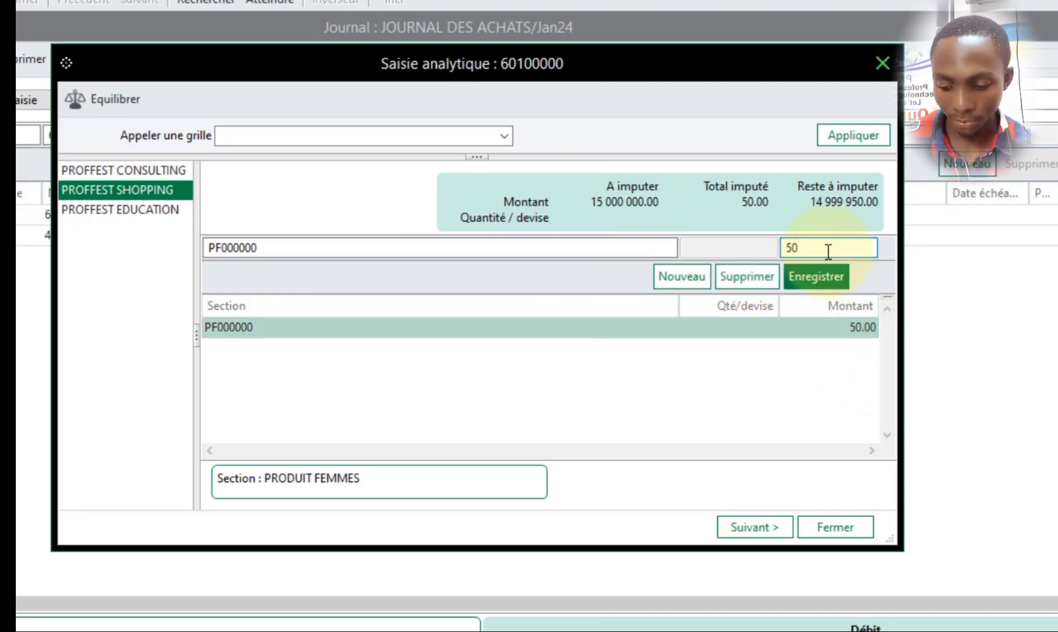
type("%")
left_click(828, 264)
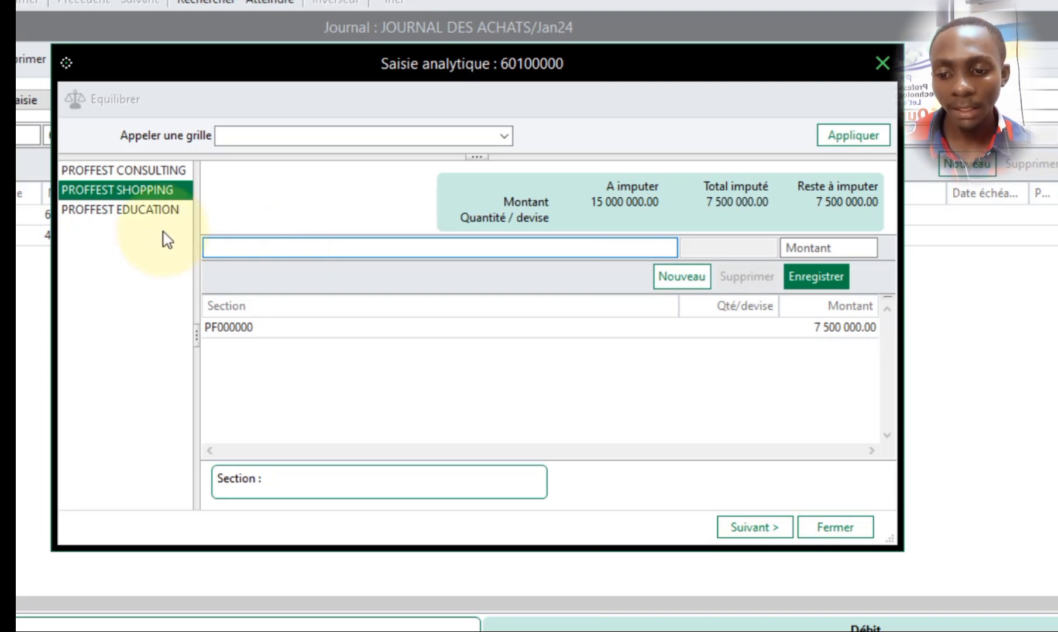
left_click(144, 210)
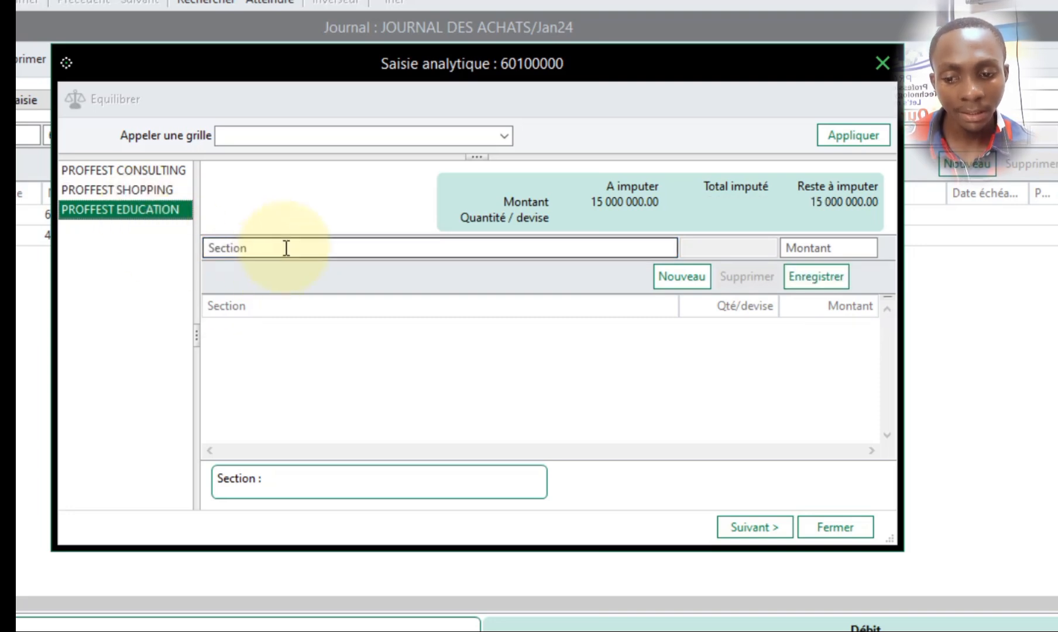
left_click(151, 193)
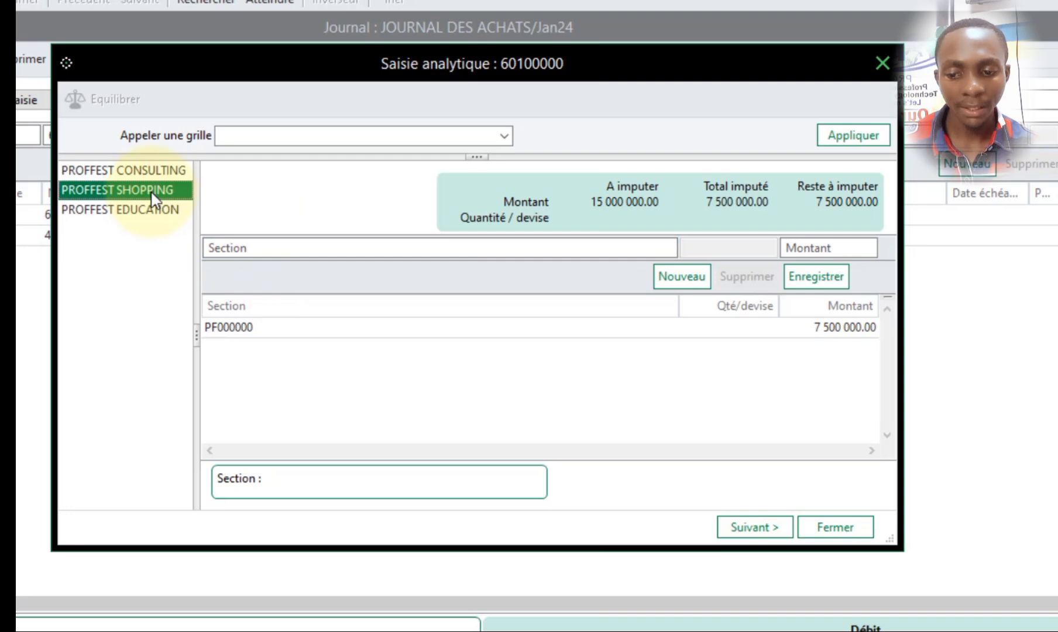
left_click(312, 240)
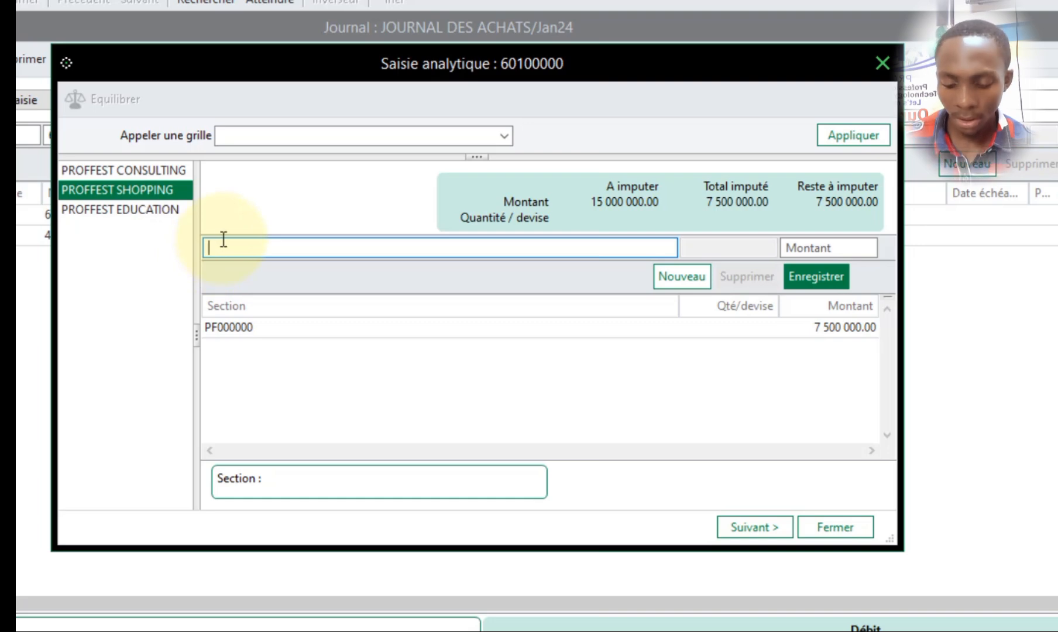
type("F")
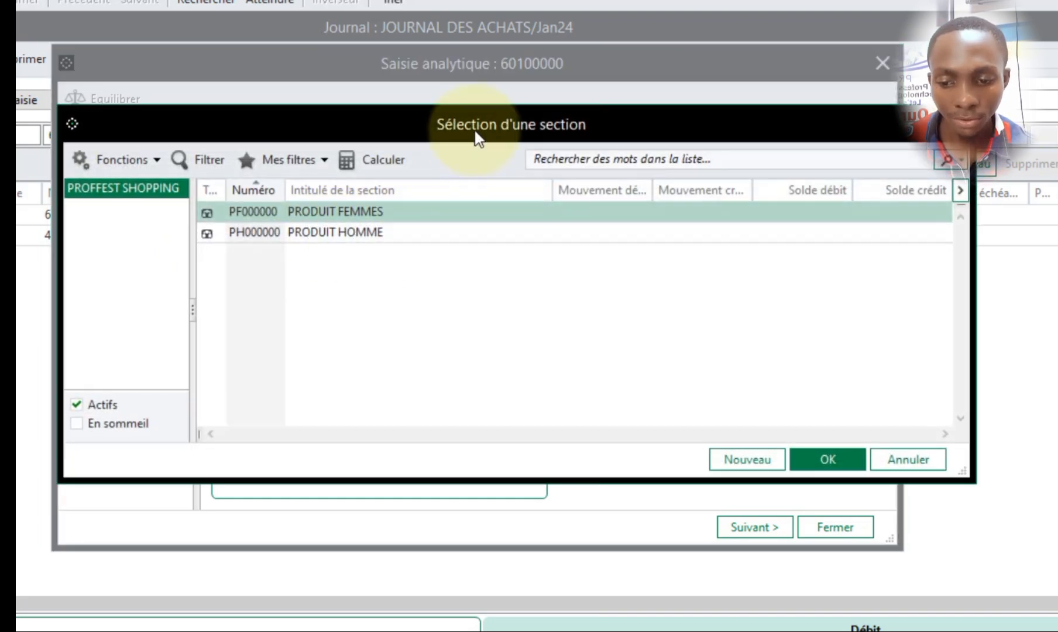
left_click_drag(474, 137, 454, 345)
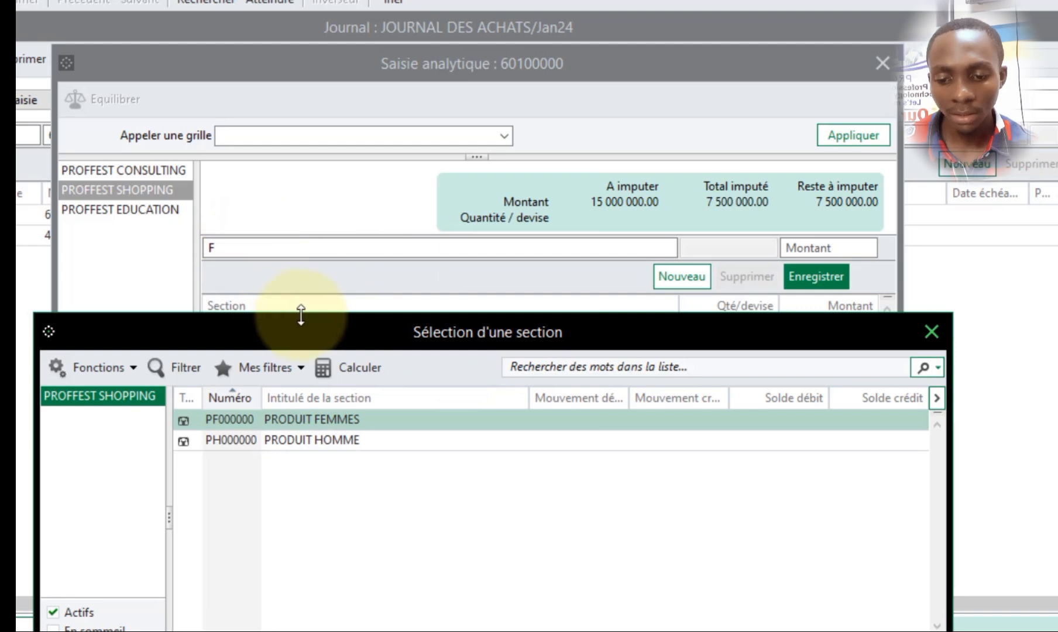
left_click_drag(313, 348, 328, 261)
key("Escape")
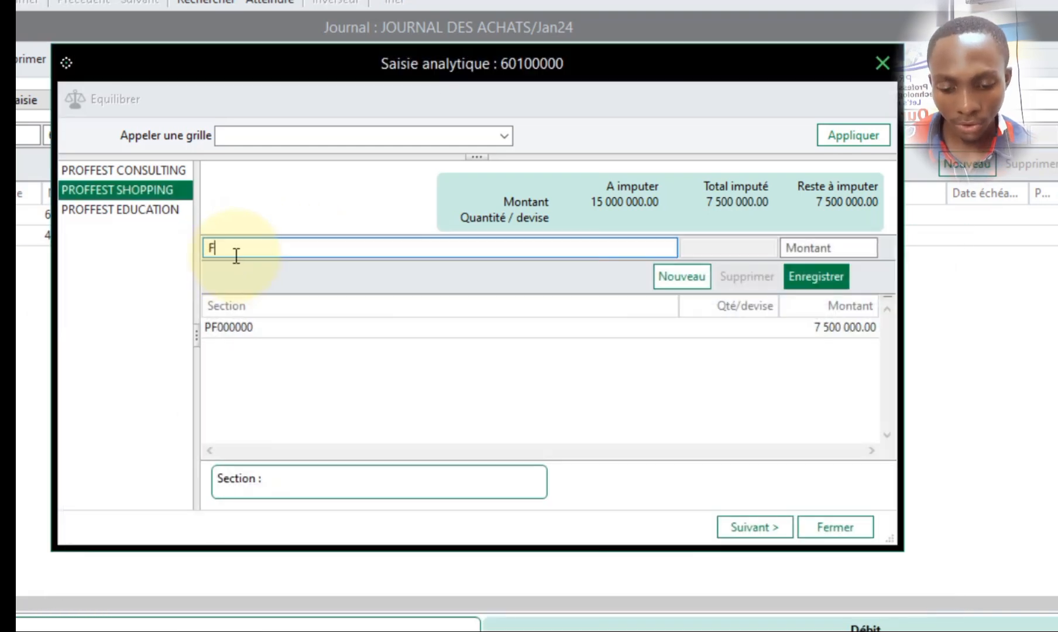
- Look up the PROFFEST SHOPPING sections with P and assign PH000000 PRODUIT HOMME to a second allocation line
key("BackSpace")
type("P")
key("Tab")
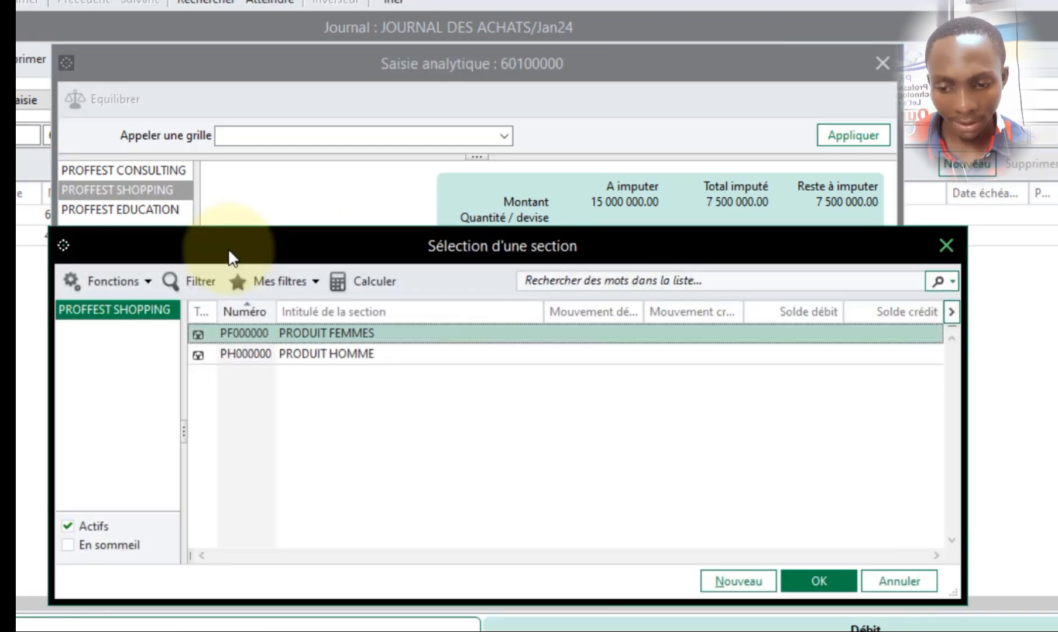
left_click_drag(610, 252, 699, 242)
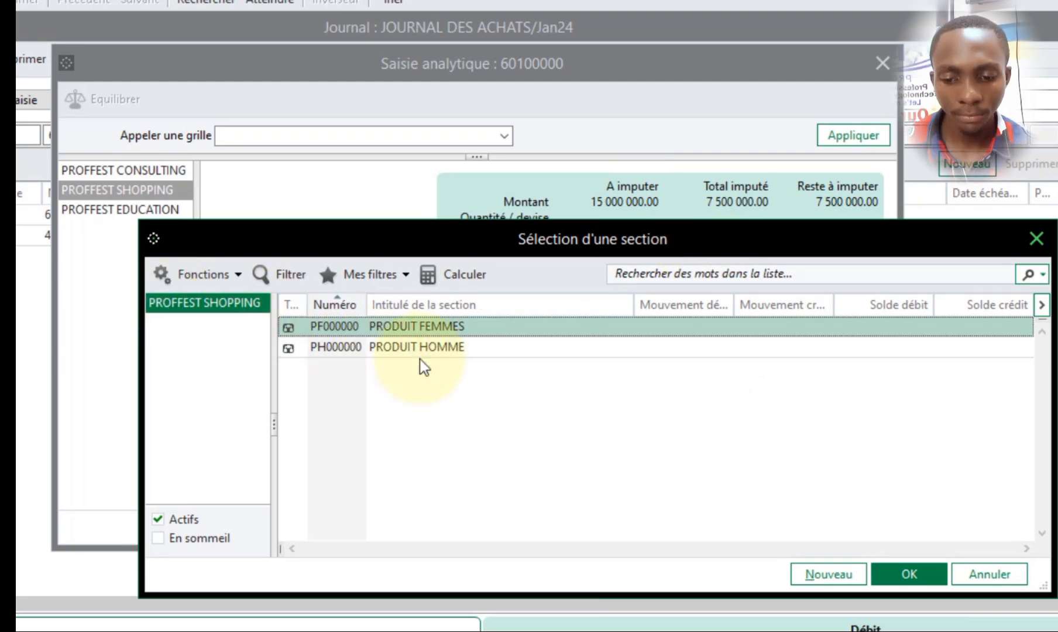
left_click(444, 348)
left_click(914, 575)
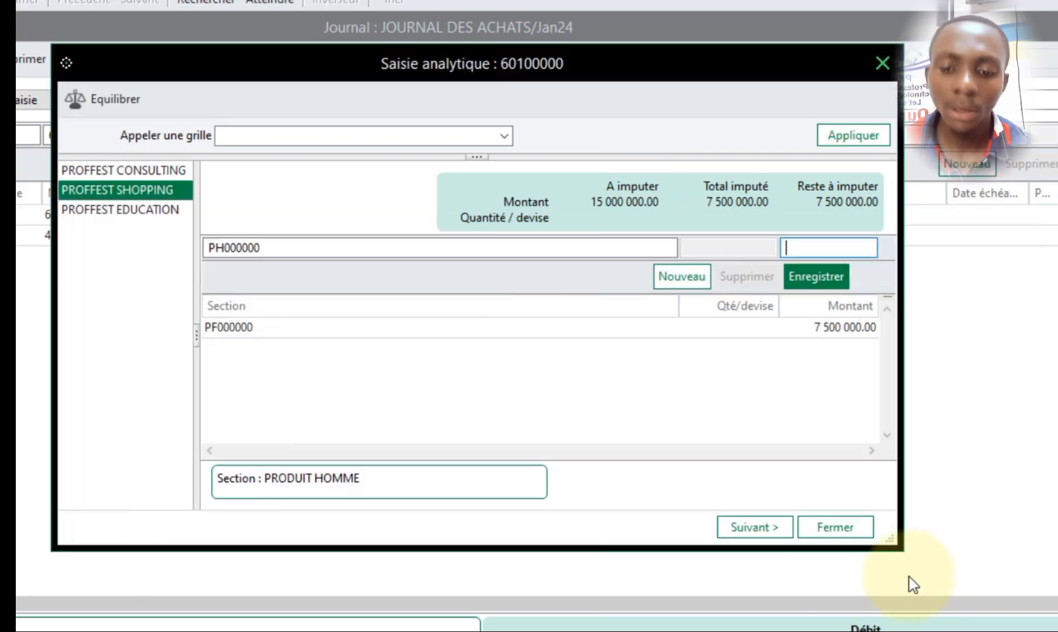
- Balance the remaining amount onto section PH000000, record the line and close the analytical entry
left_click(816, 270)
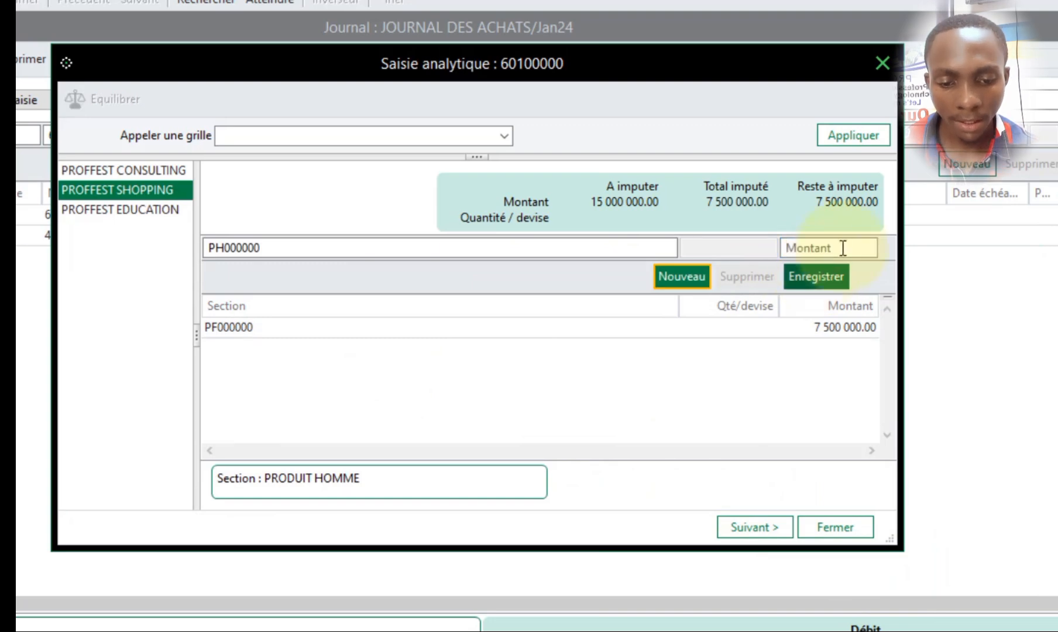
left_click(841, 244)
left_click(91, 100)
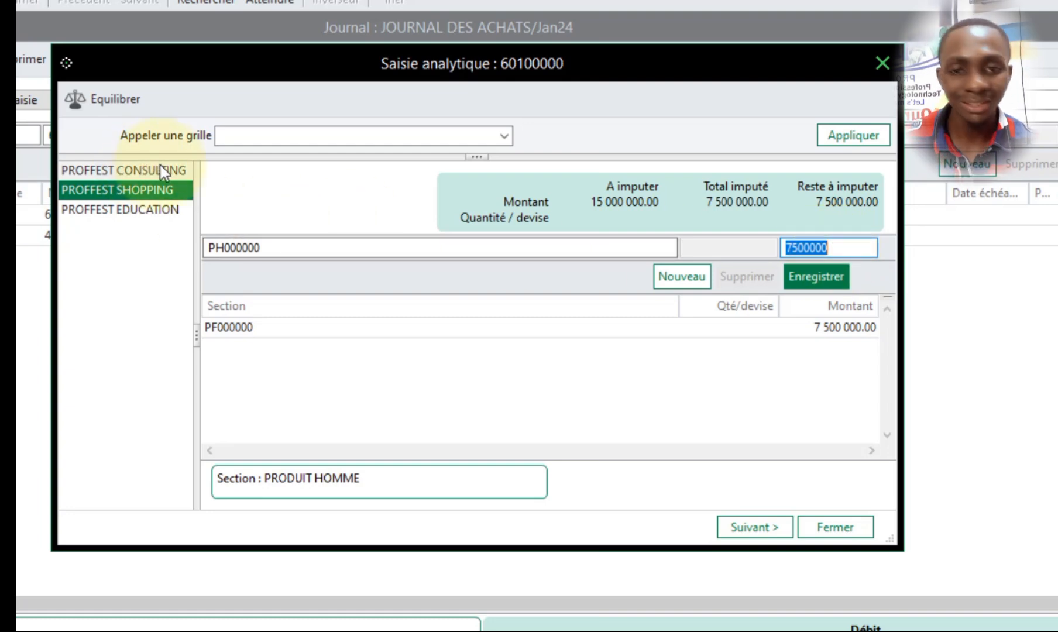
left_click(819, 279)
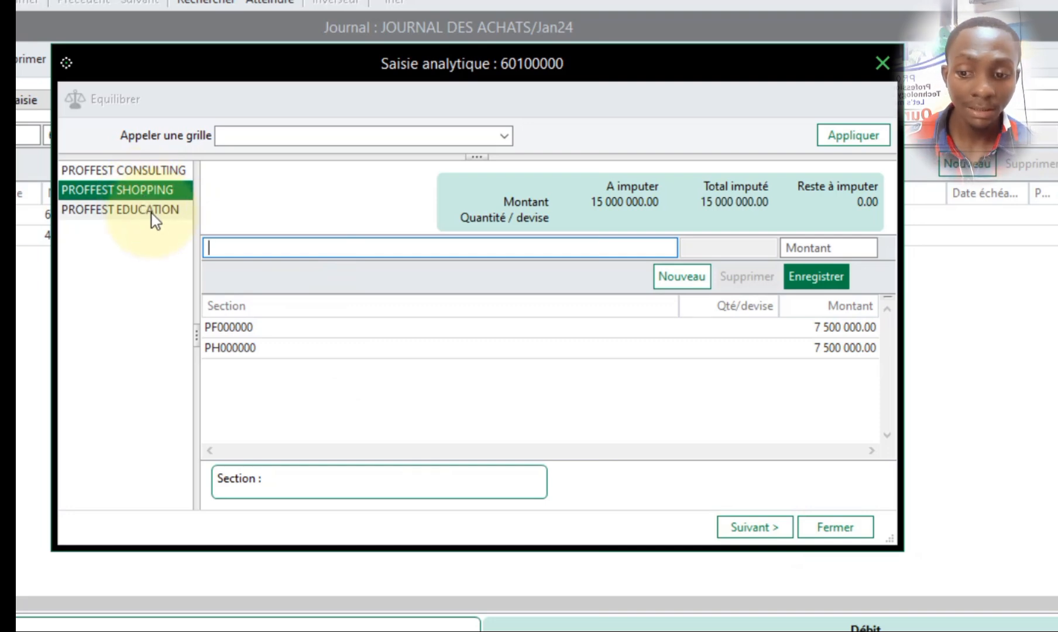
left_click(835, 532)
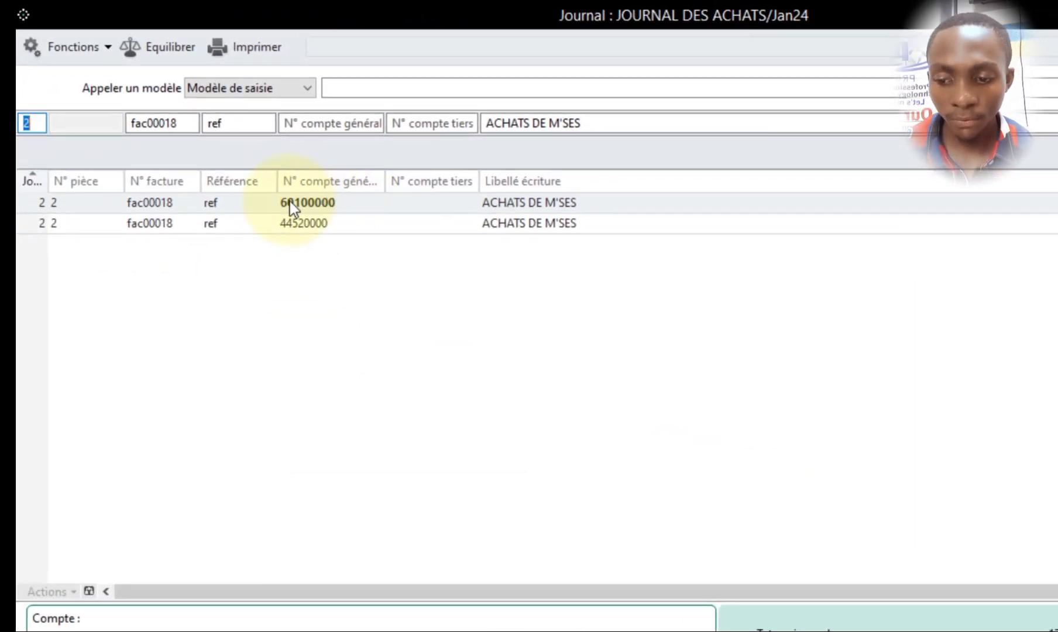
- Reopen the analytical entry of the 60100000 line and review its PROFFEST SHOPPING allocation
left_click(357, 203)
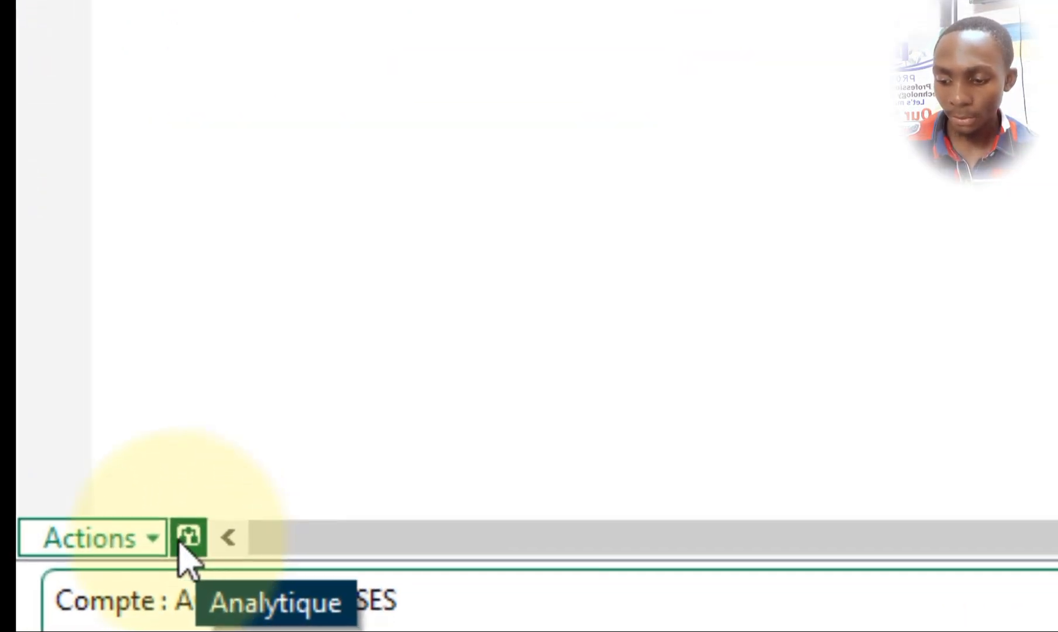
left_click(180, 541)
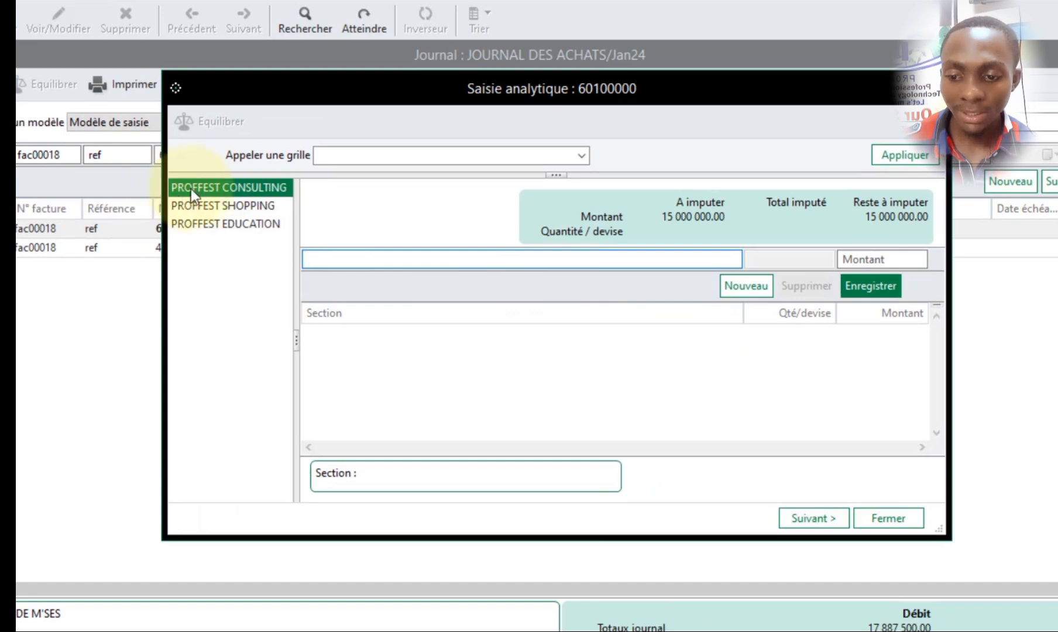
left_click(230, 206)
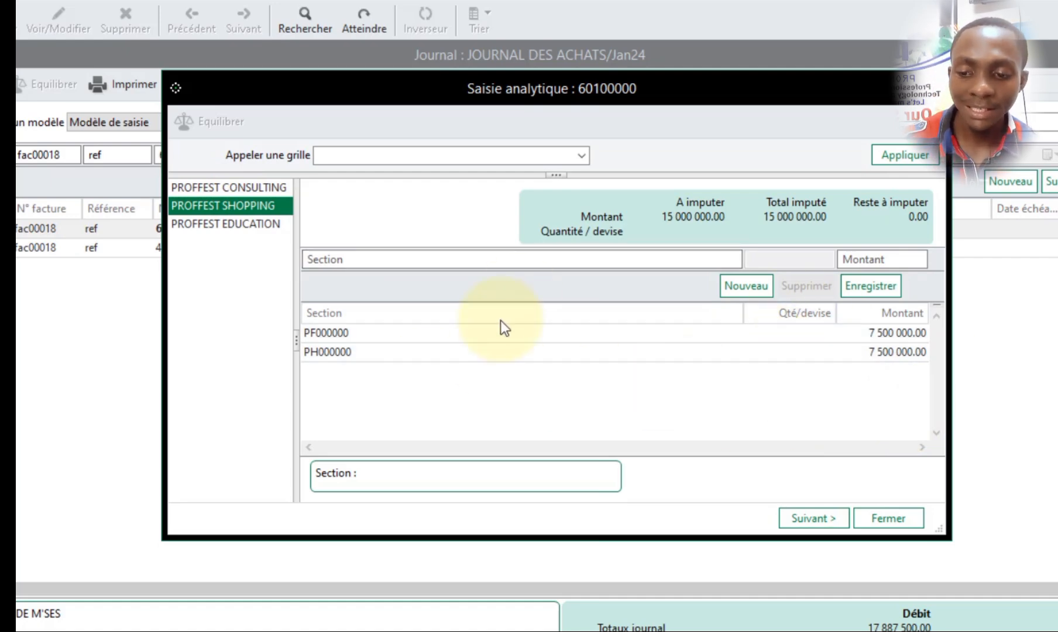
left_click(883, 522)
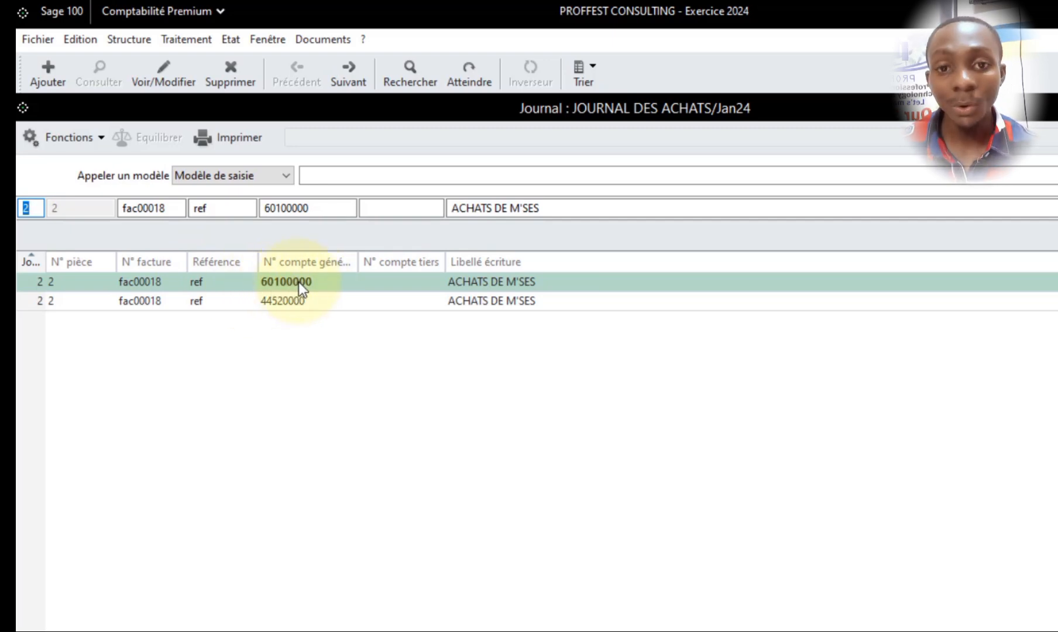
- Examine the analytical allocation option in the creation assistant for a new journal code, leaving the assistant without creating a journal
left_click(129, 40)
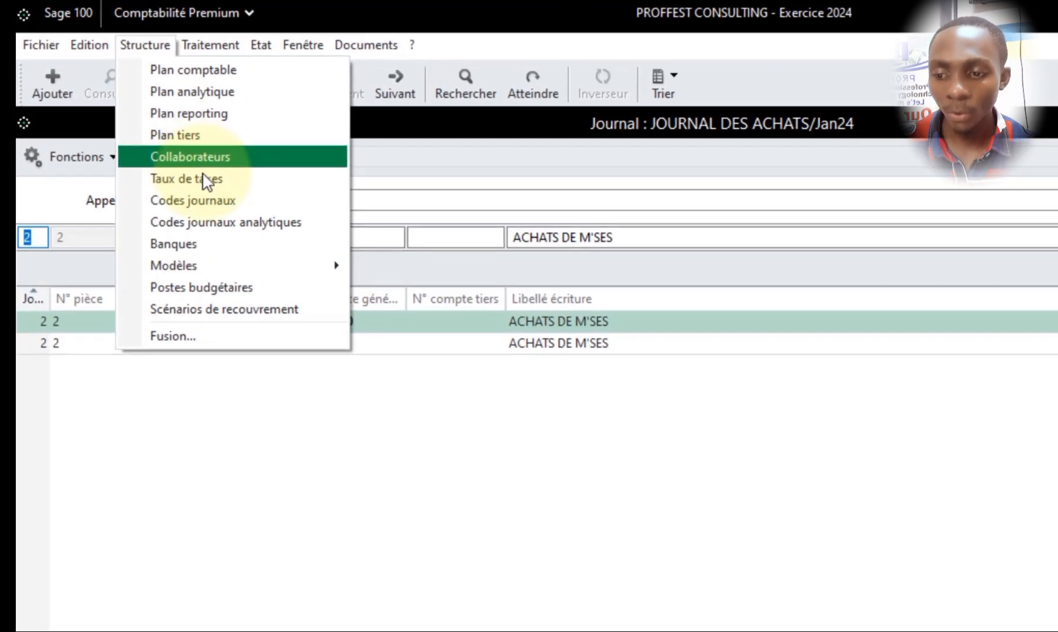
left_click(211, 200)
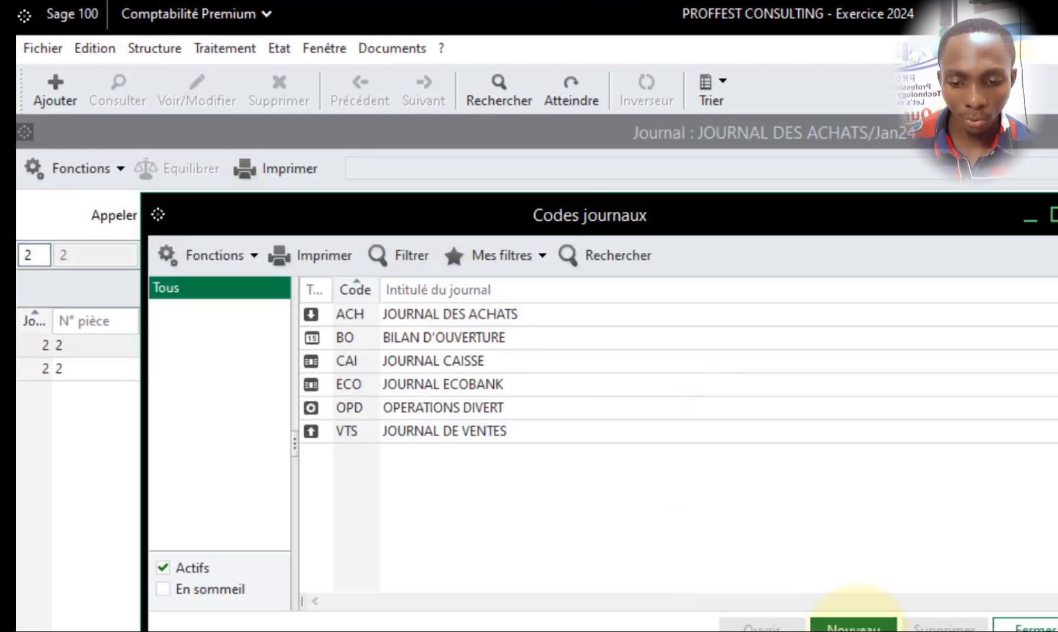
left_click(853, 625)
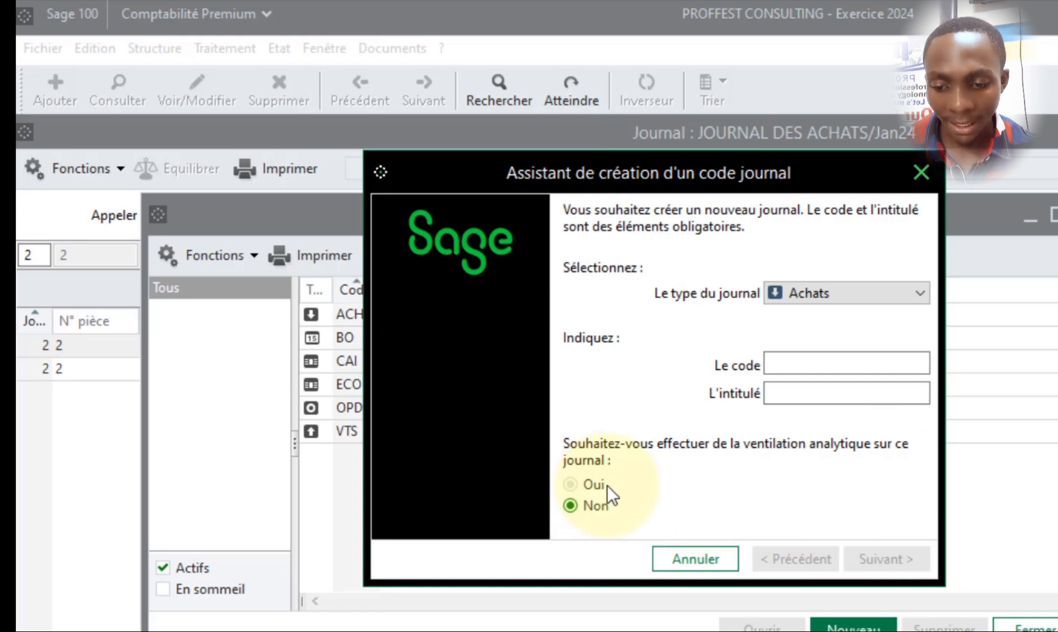
left_click(581, 487)
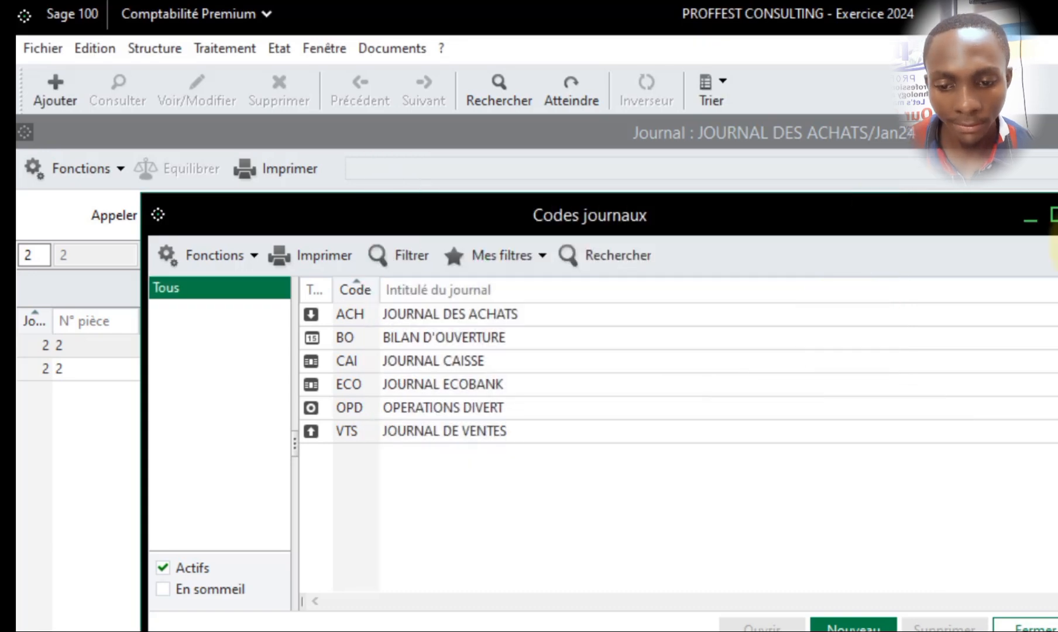
- Close the journal code list and review the tax rates defined for sales and purchases VAT
left_click(1057, 214)
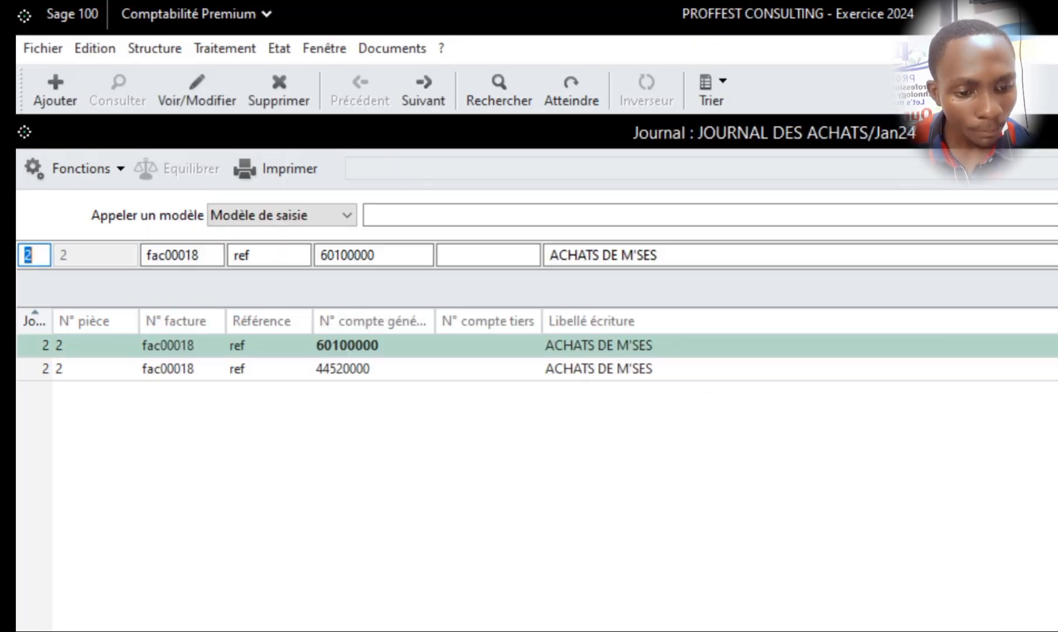
left_click(158, 52)
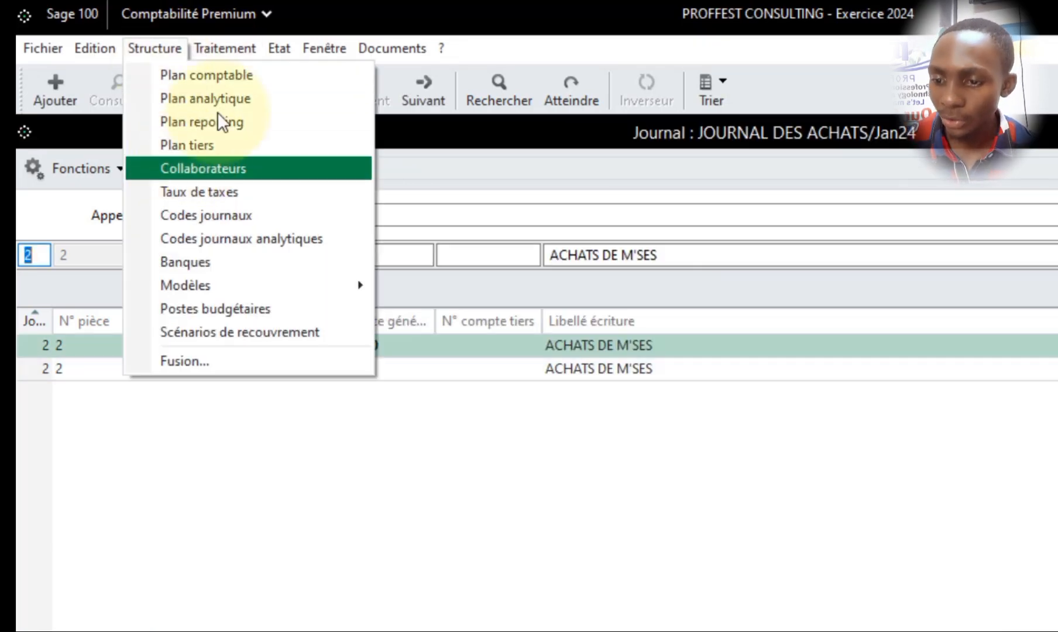
left_click(250, 192)
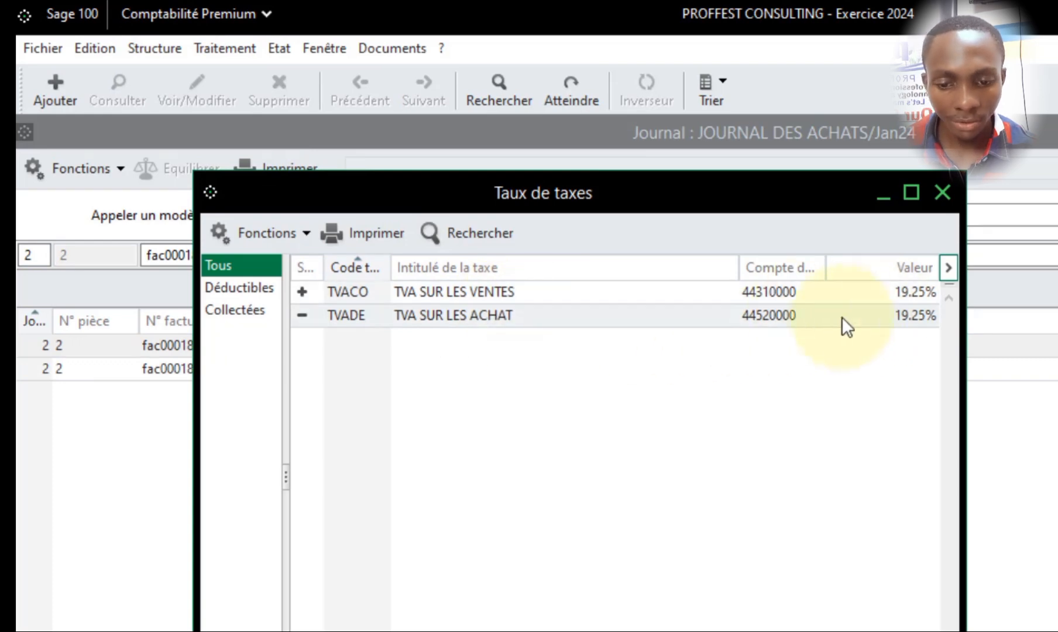
left_click(941, 193)
- Find purchase account 60100000 ACHATS DE M'SES in the chart of accounts by searching around 602, and open its record
left_click(172, 47)
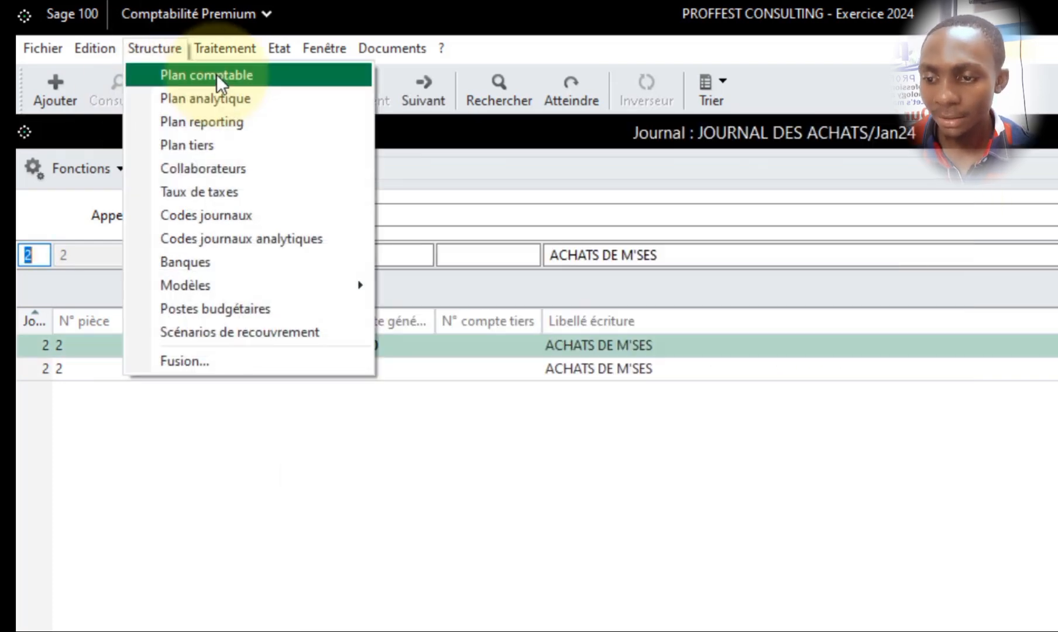
left_click(213, 73)
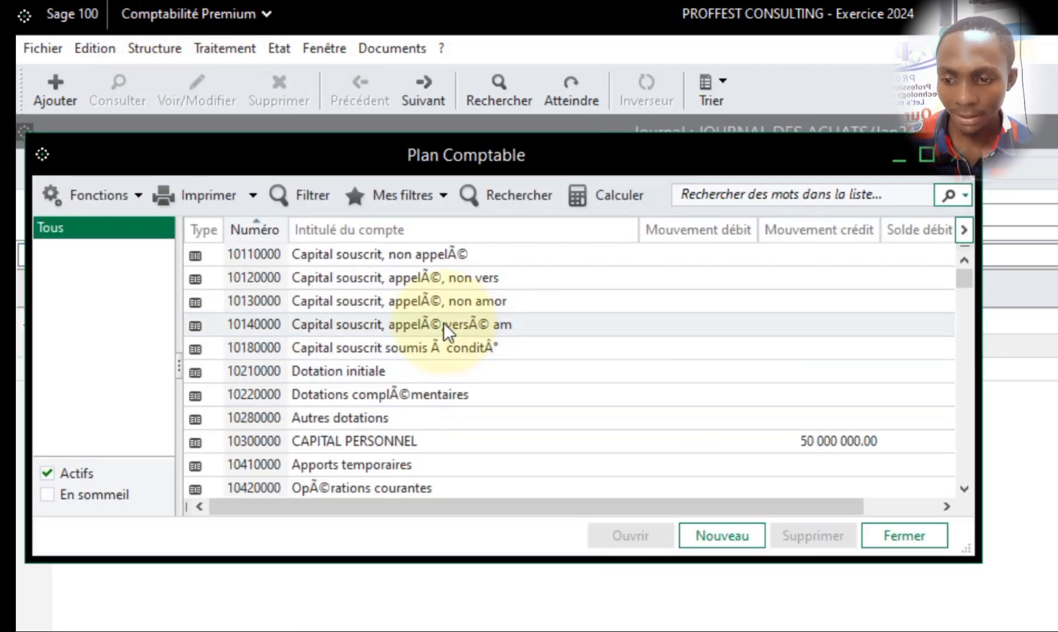
type("602")
scroll(375, 435, "down", 2)
scroll(357, 404, "up", 4)
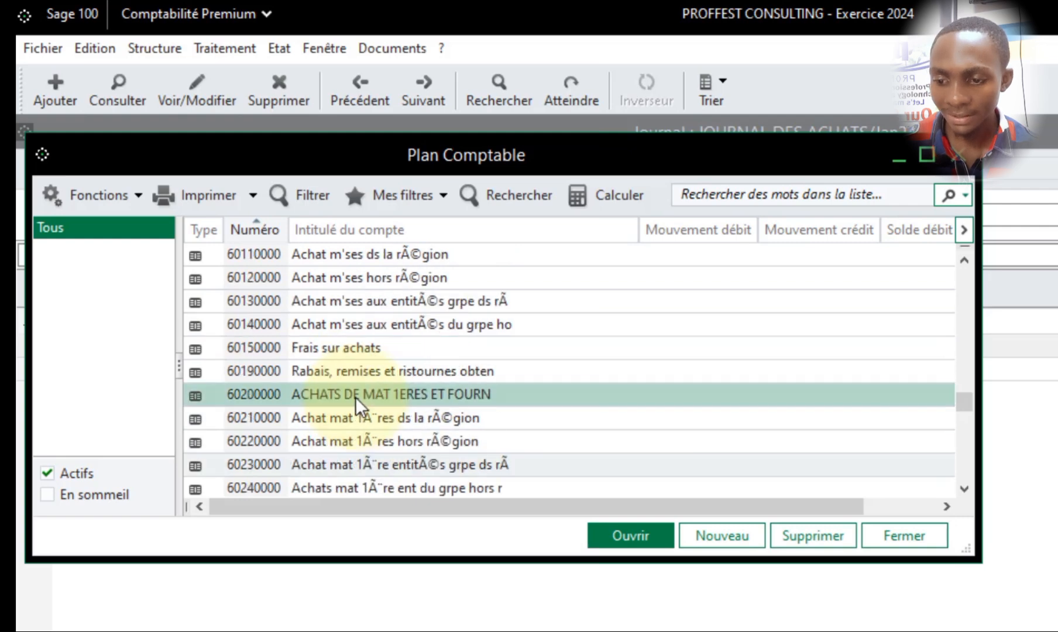
scroll(319, 410, "down", 2)
double_click(397, 307)
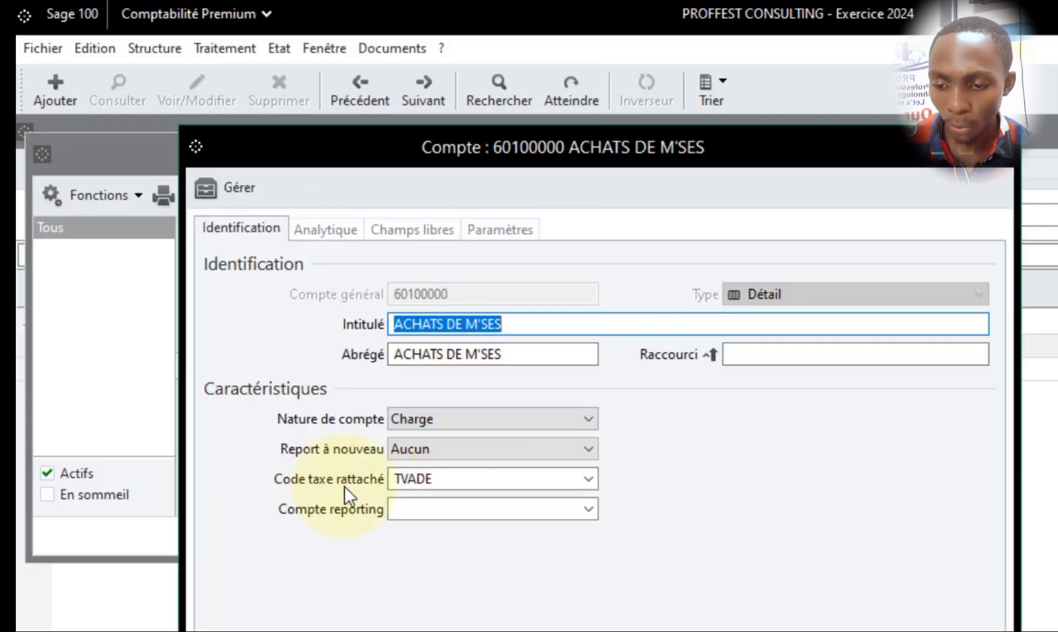
- Check the tax codes available to account 60100000, keep TVADE TVA SUR LES ACHAT, and leave the chart of accounts
left_click(451, 481)
left_click(591, 474)
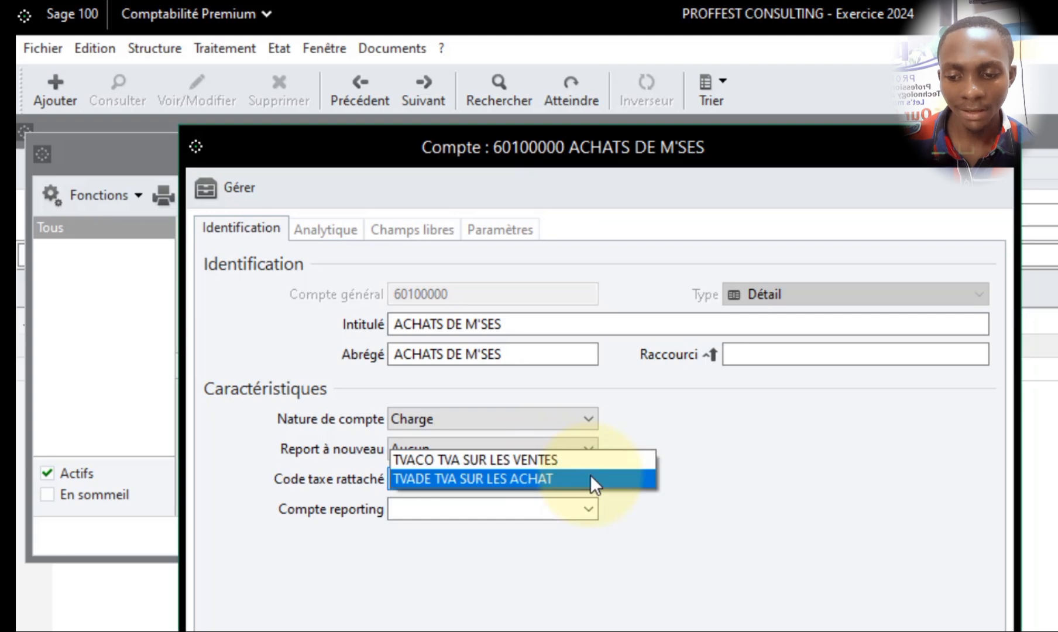
left_click(591, 476)
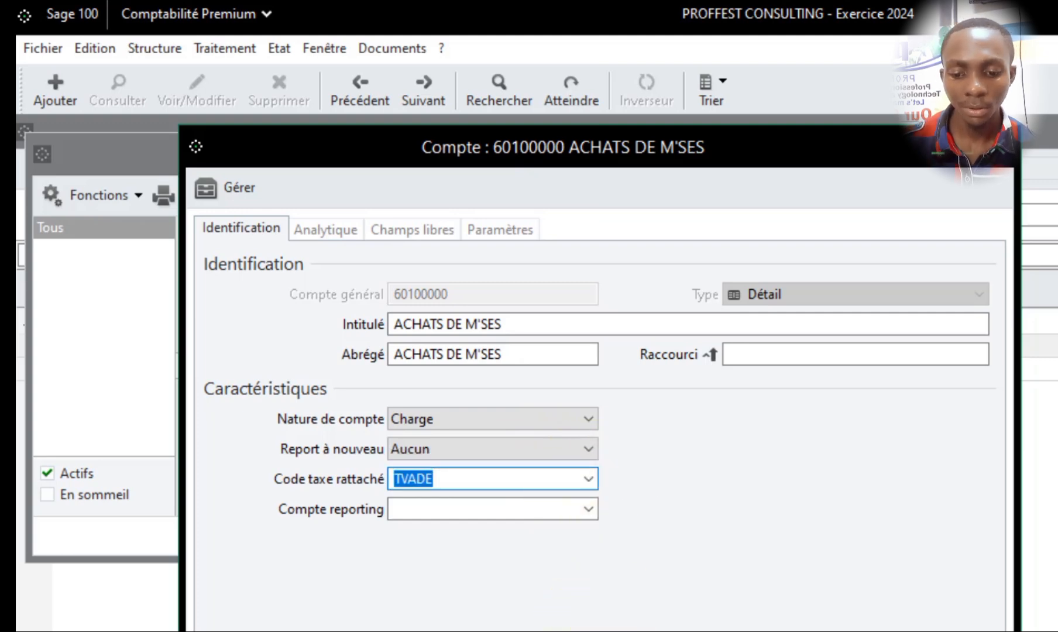
key("Return")
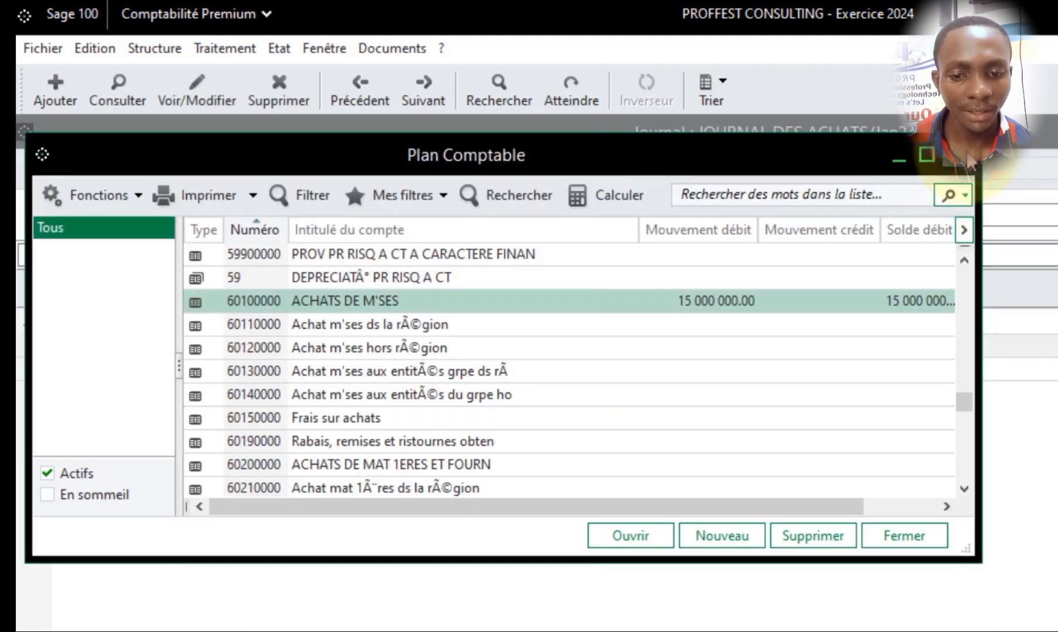
left_click(958, 154)
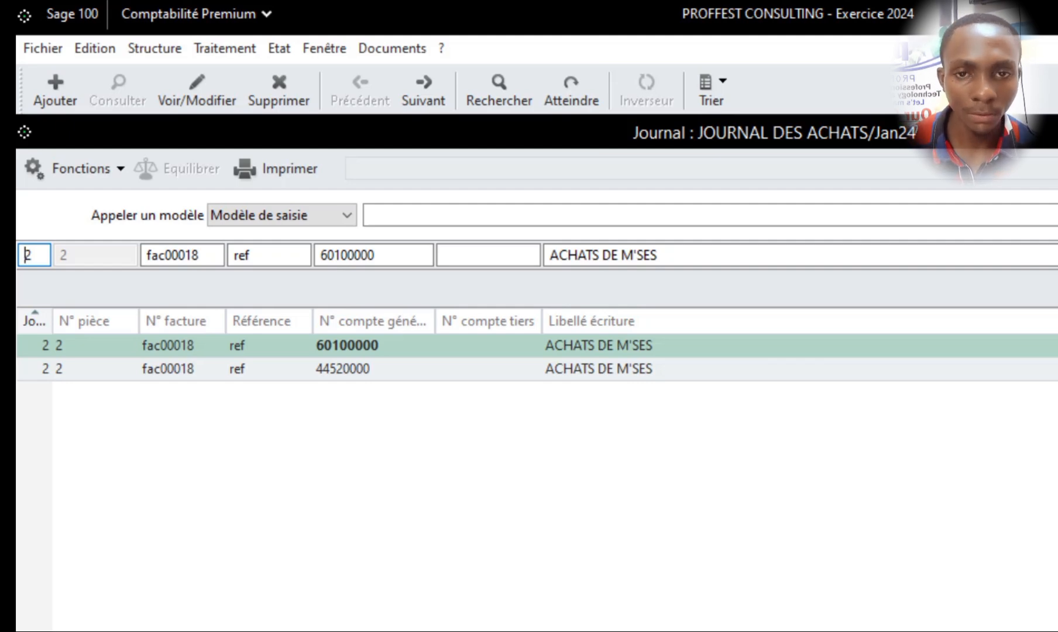
left_click(137, 51)
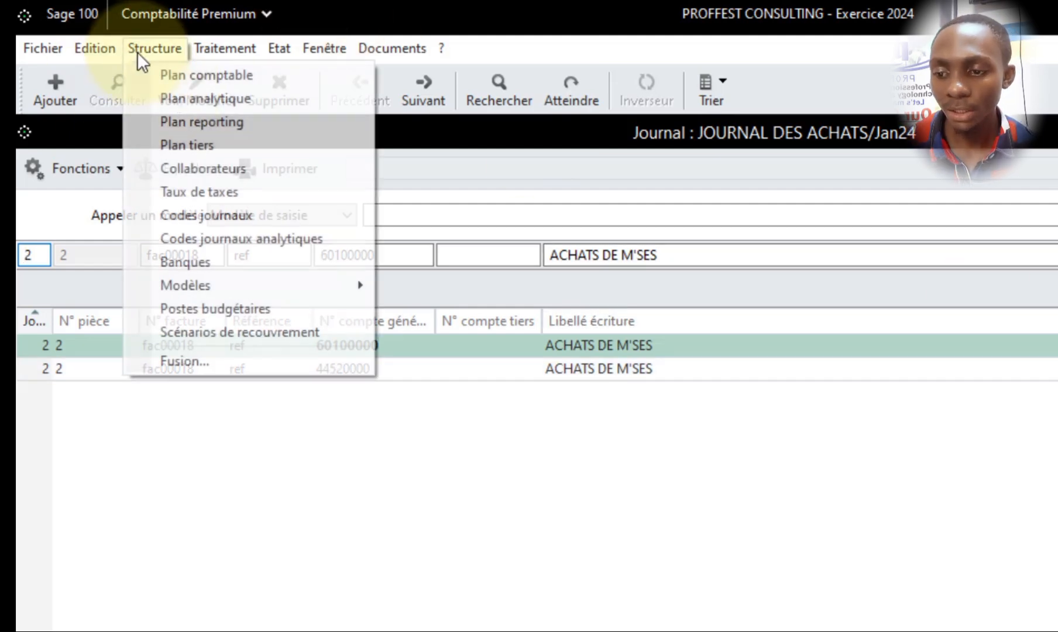
left_click(212, 80)
key("Escape")
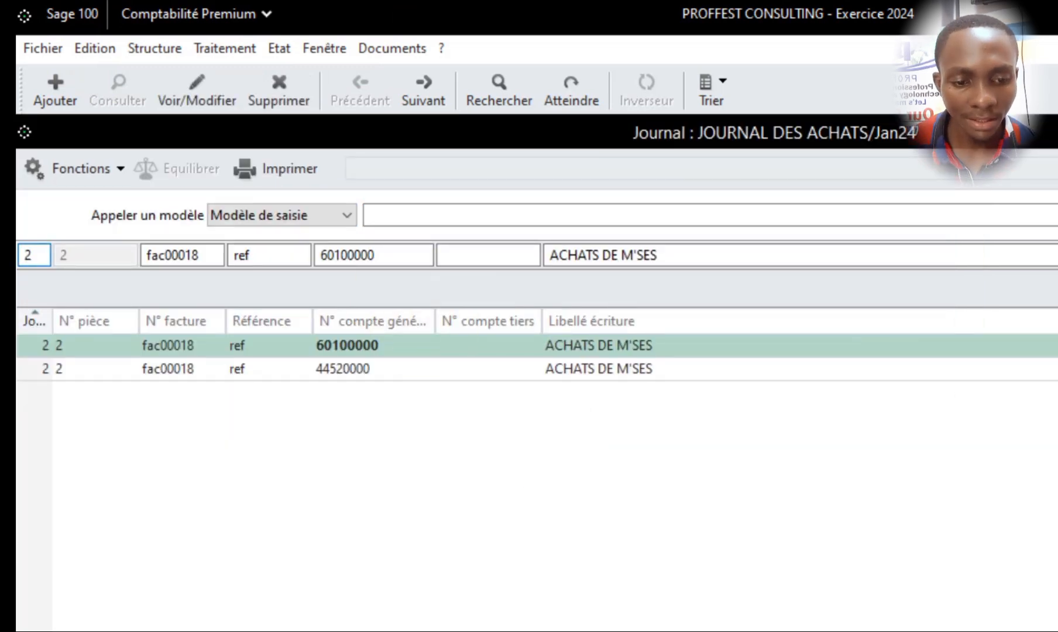
- Start a new line for invoice fac00018 in the purchases journal and consult the January stock purchase in the Word document
key("Escape")
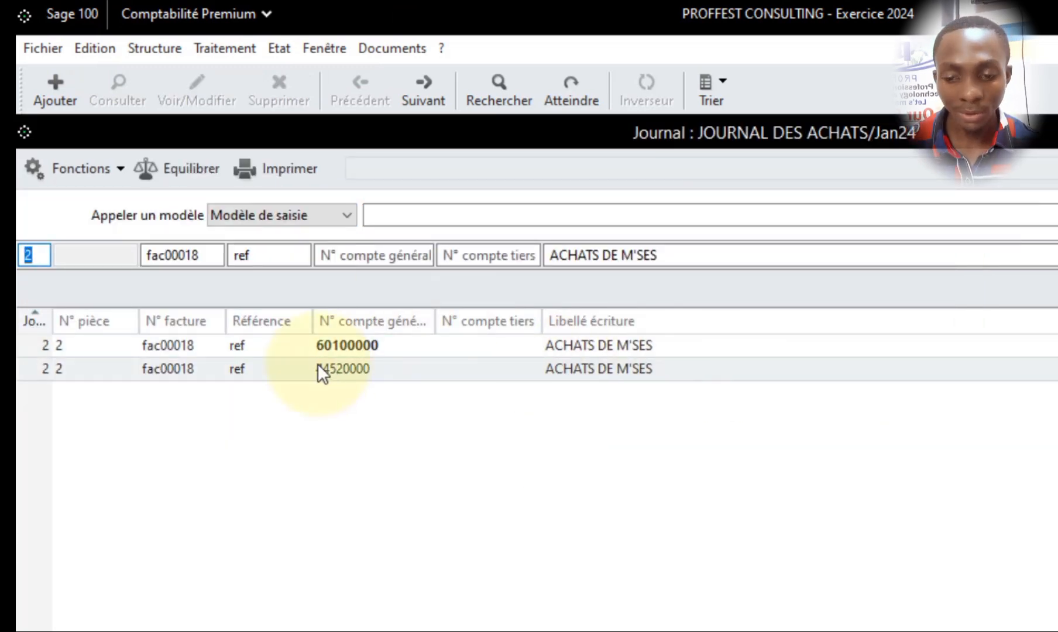
key("Tab")
key("Tab")
key("Tab")
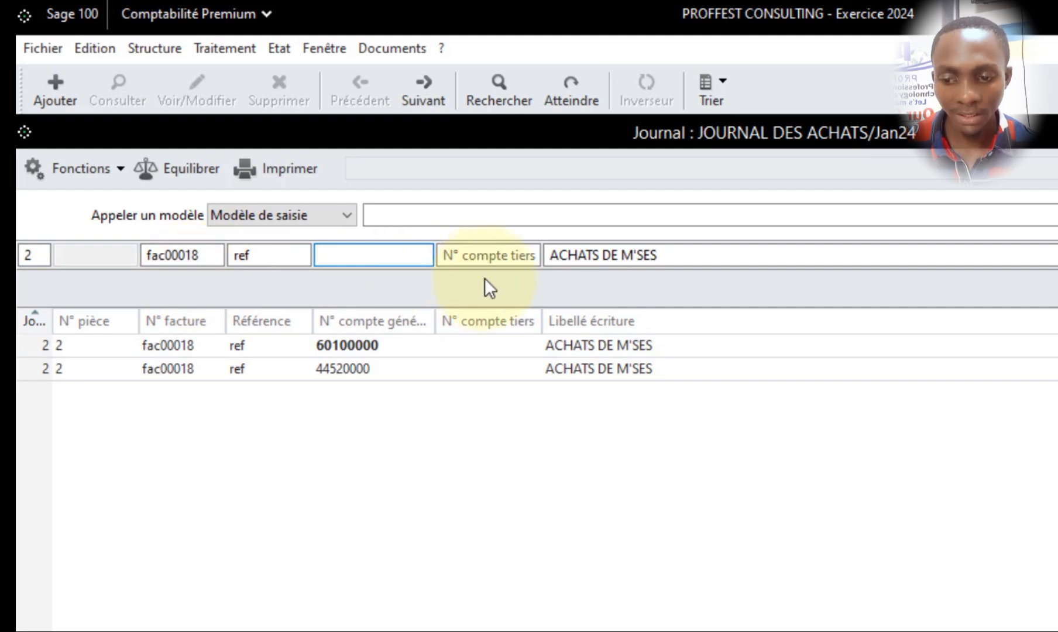
key("Tab")
left_click(418, 257)
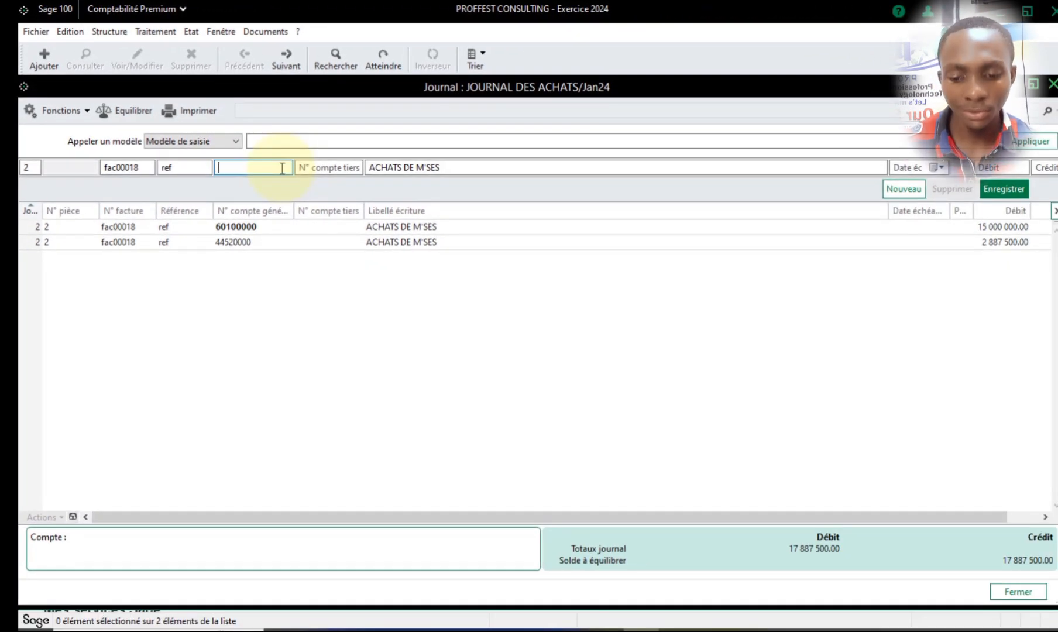
left_click(617, 631)
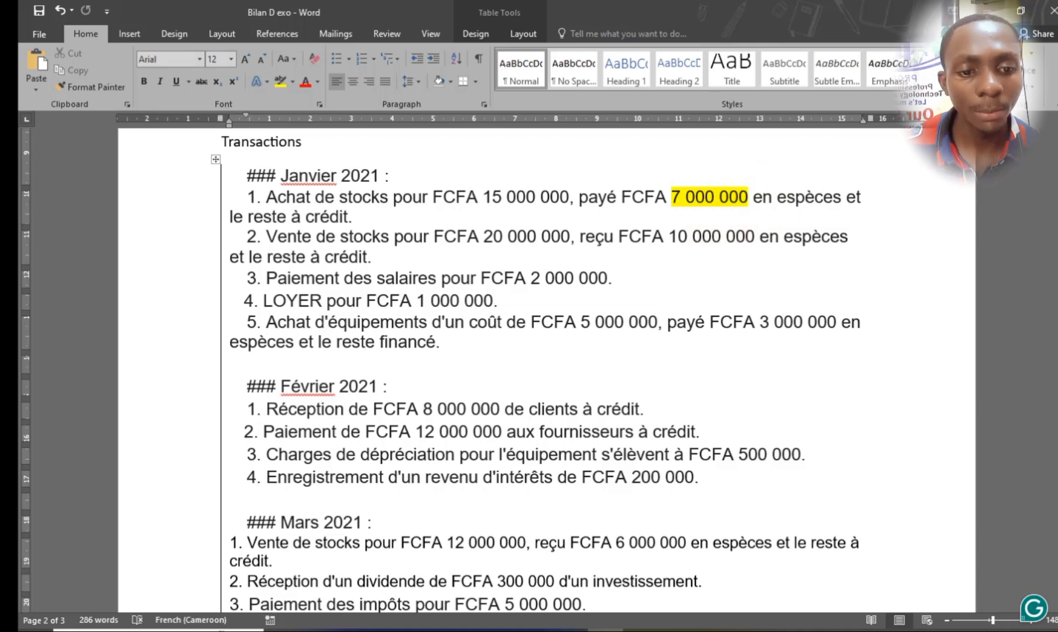
left_click(655, 631)
- Look up third-party accounts with 4 and assign the supplier's account to the new purchases journal line
left_click(316, 168)
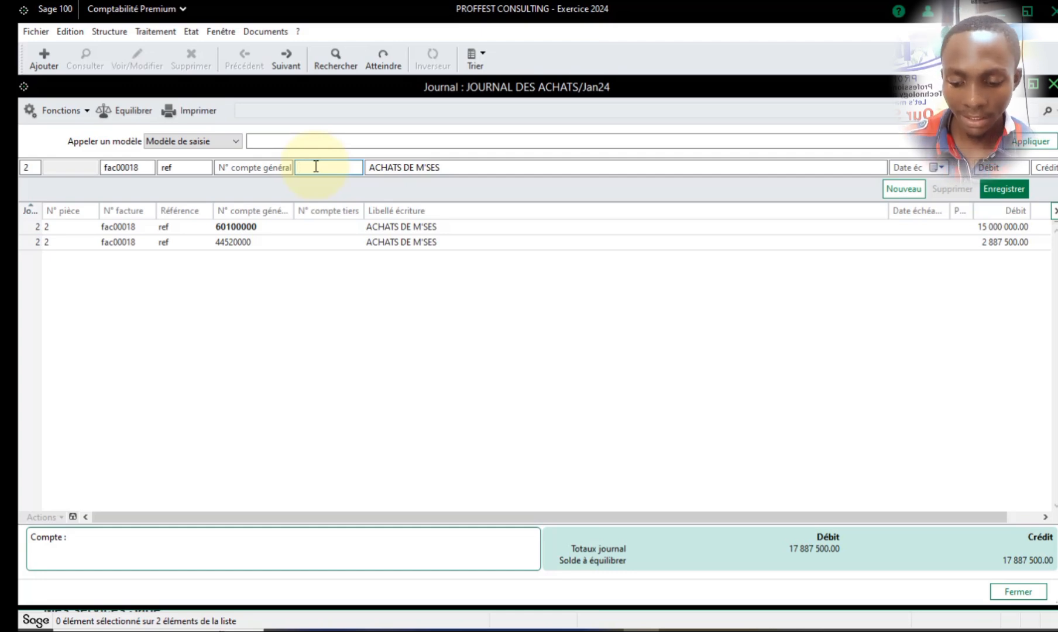
type("4")
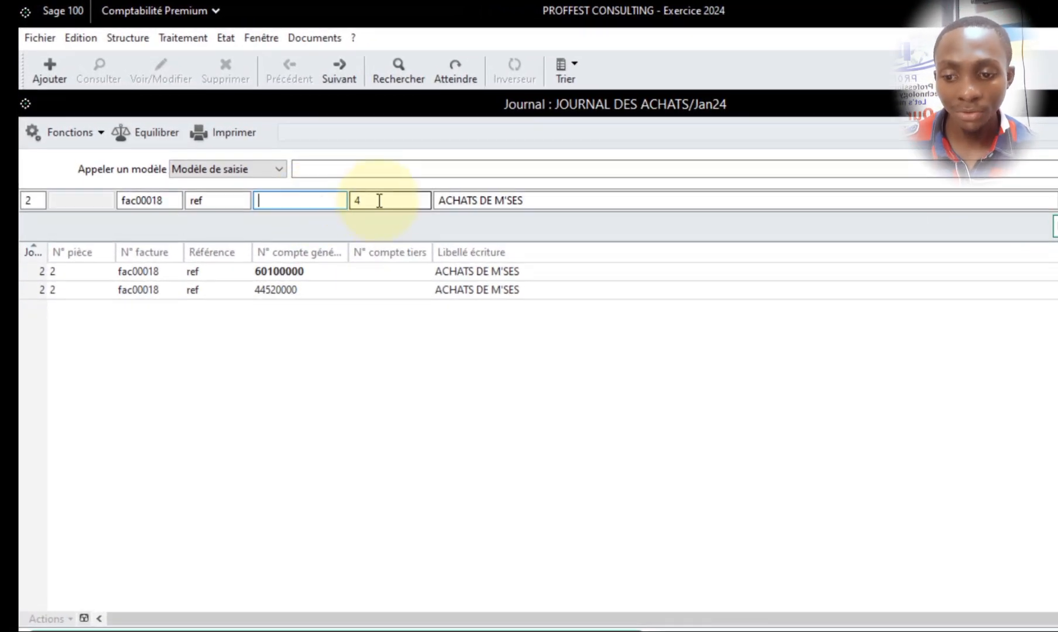
left_click(319, 168)
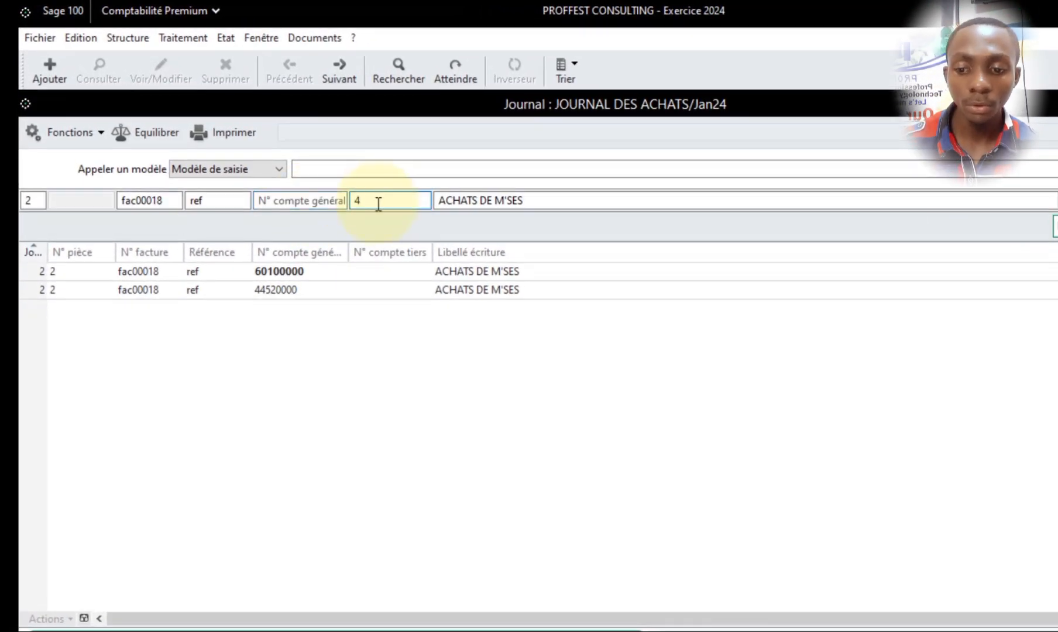
key("Tab")
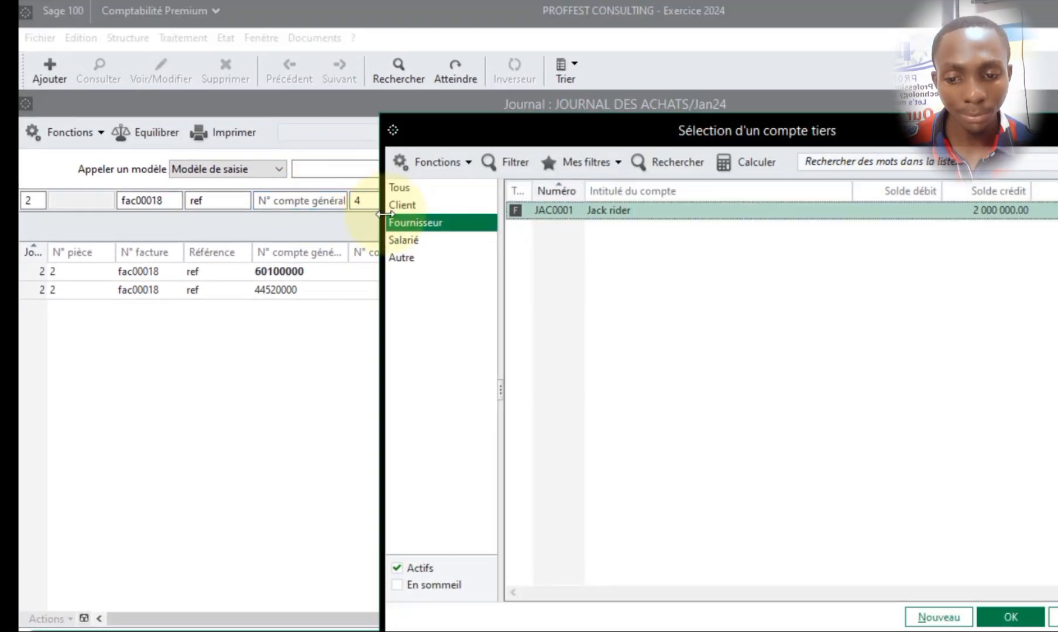
double_click(710, 212)
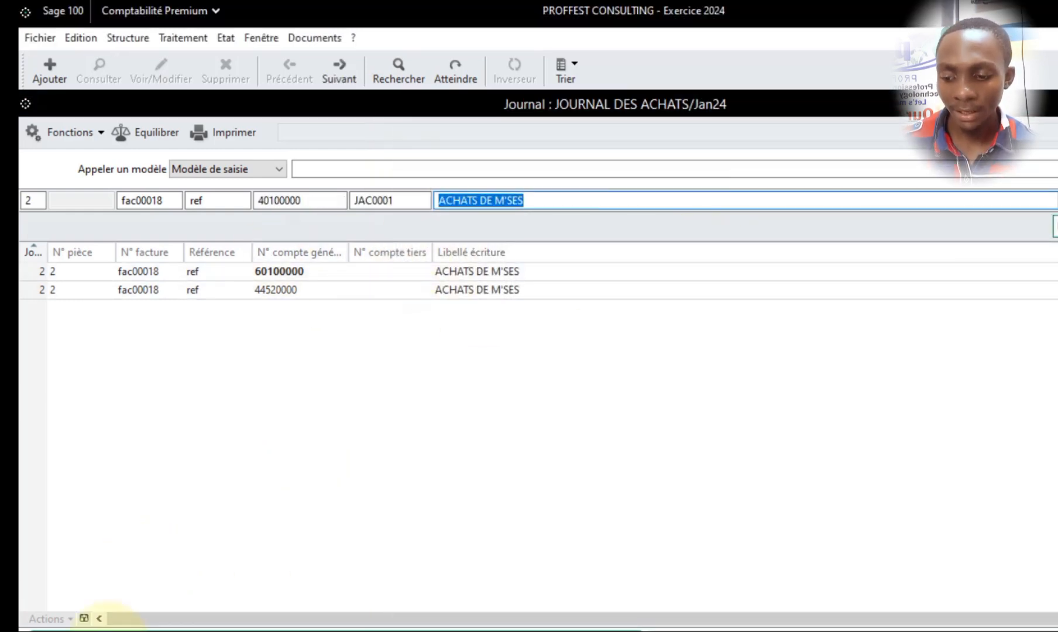
- Label the line with the supplier's name and record it with a credit of 17887500
type("Jack rider")
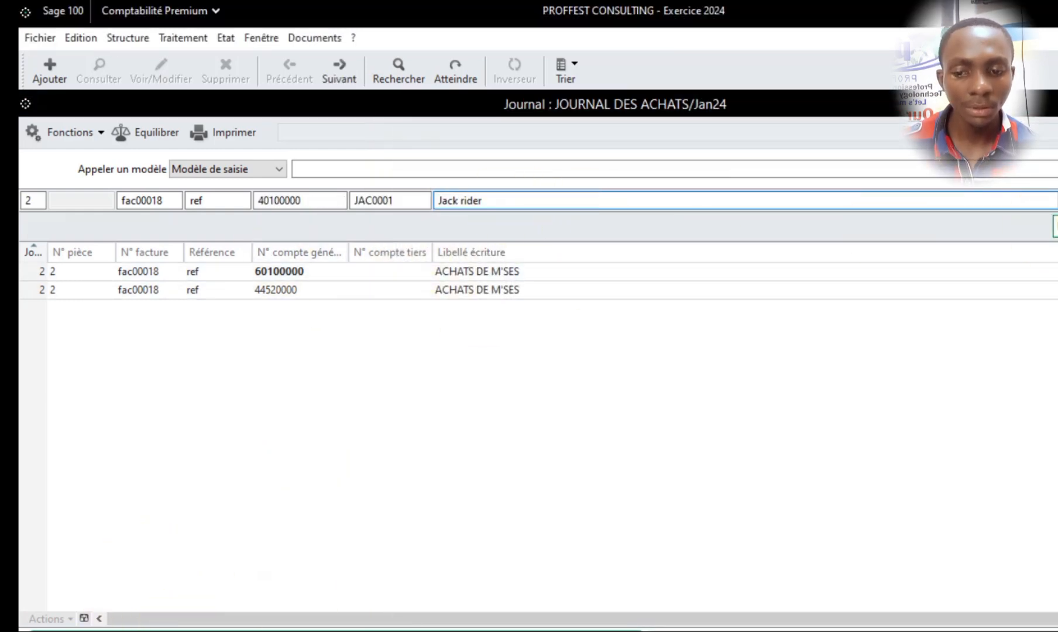
left_click_drag(910, 618, 991, 620)
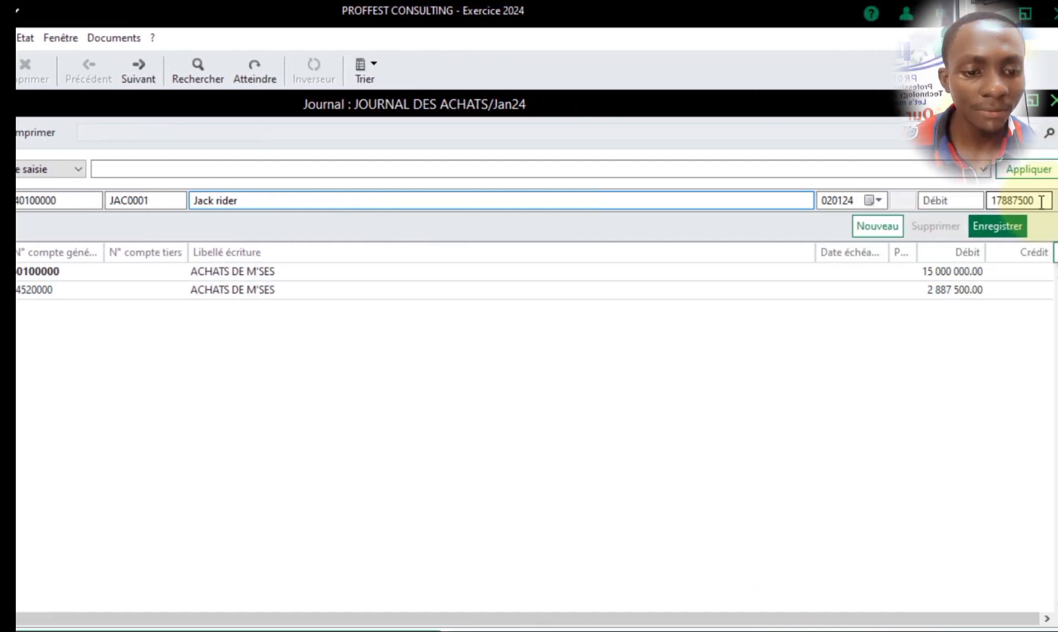
left_click(1037, 201)
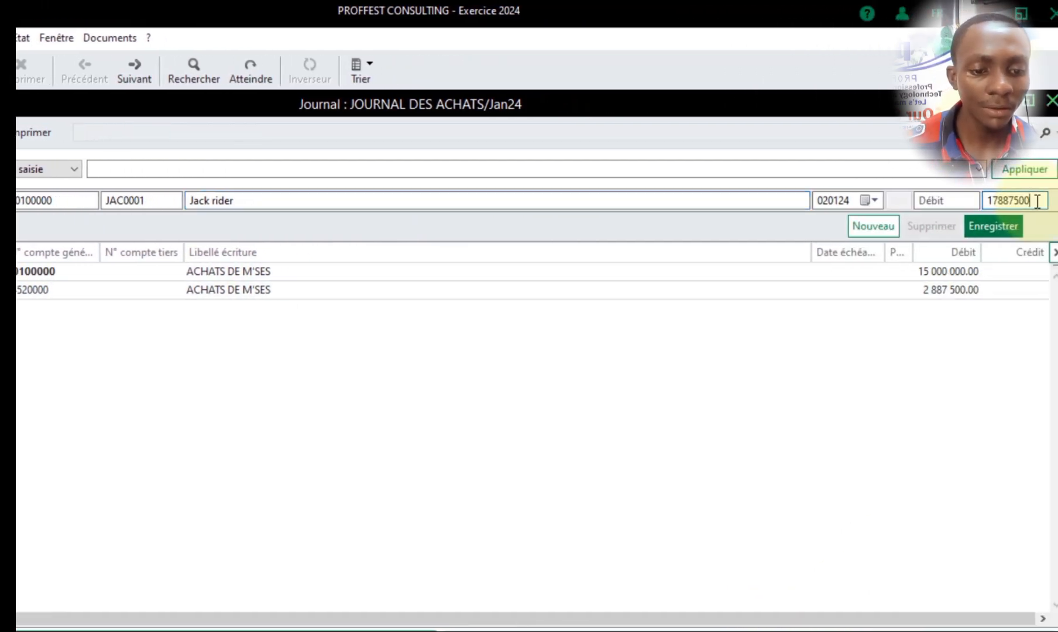
left_click(989, 225)
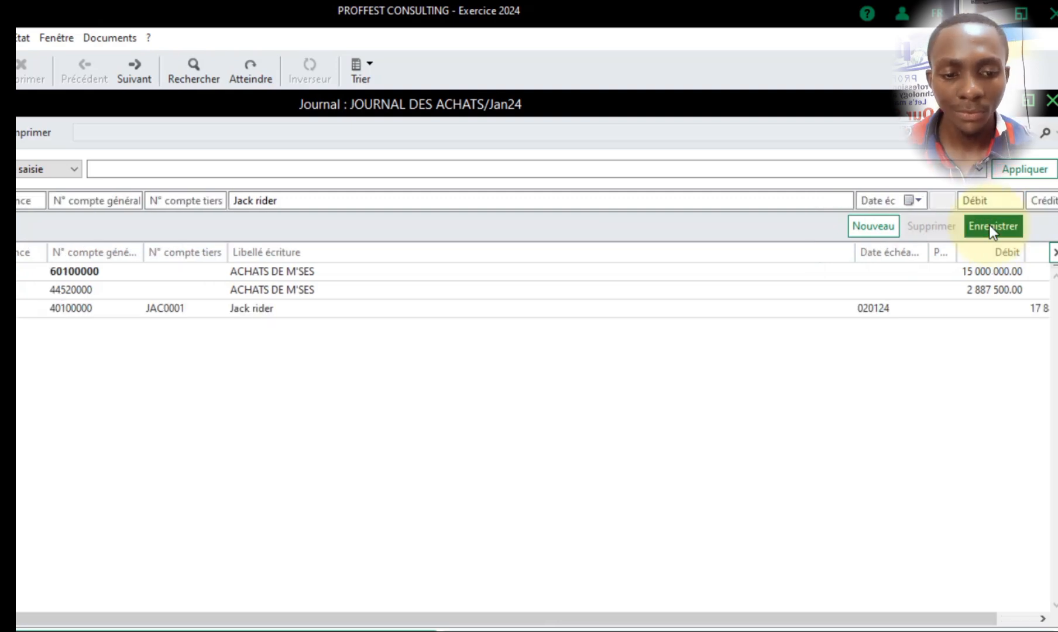
- Change the supplier line's due date to 31 January 2024 and record it
left_click(870, 308)
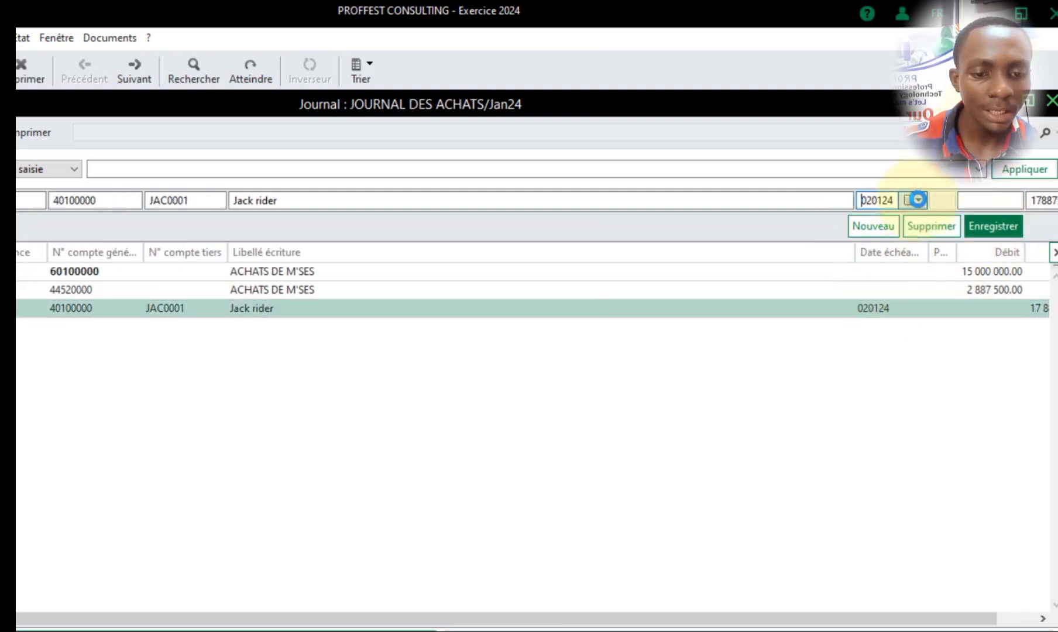
left_click(917, 200)
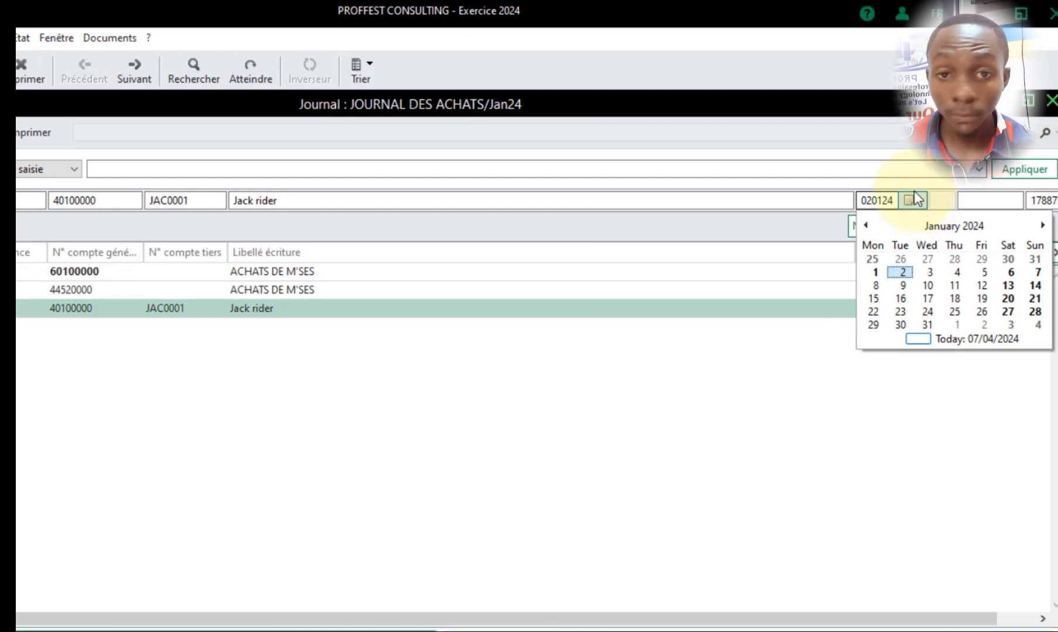
left_click(927, 324)
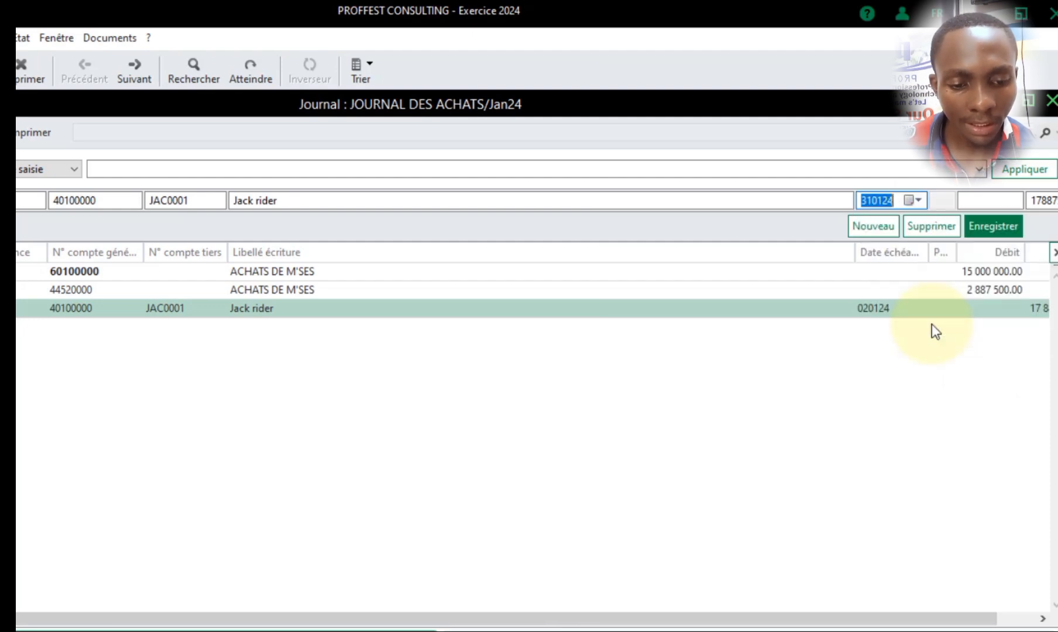
left_click(985, 233)
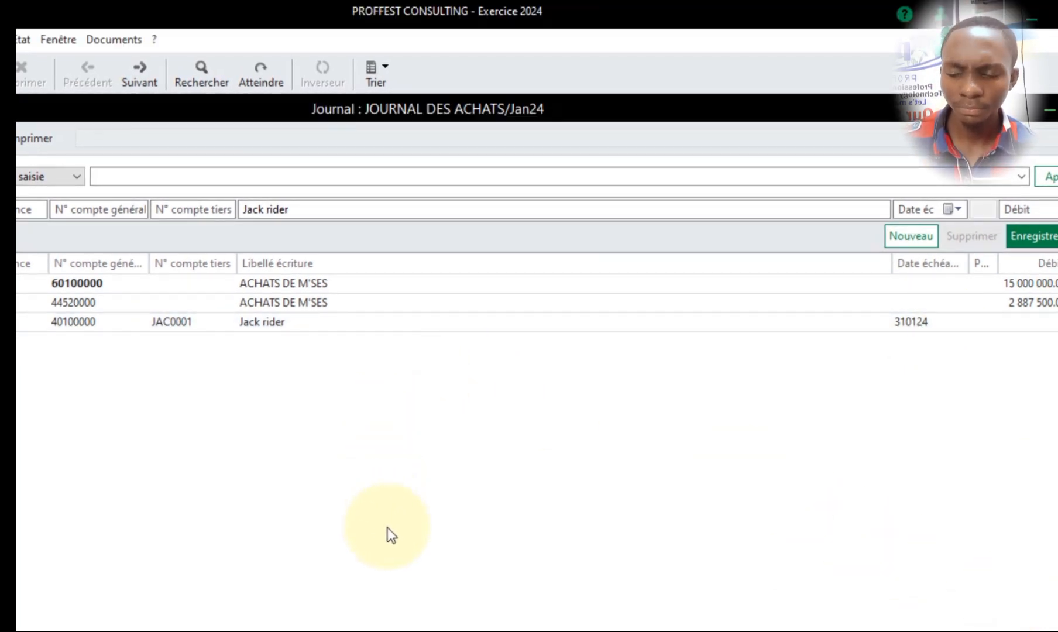
- Close the purchases journal and open JOURNAL CAISSE for Jan24
left_click(1057, 110)
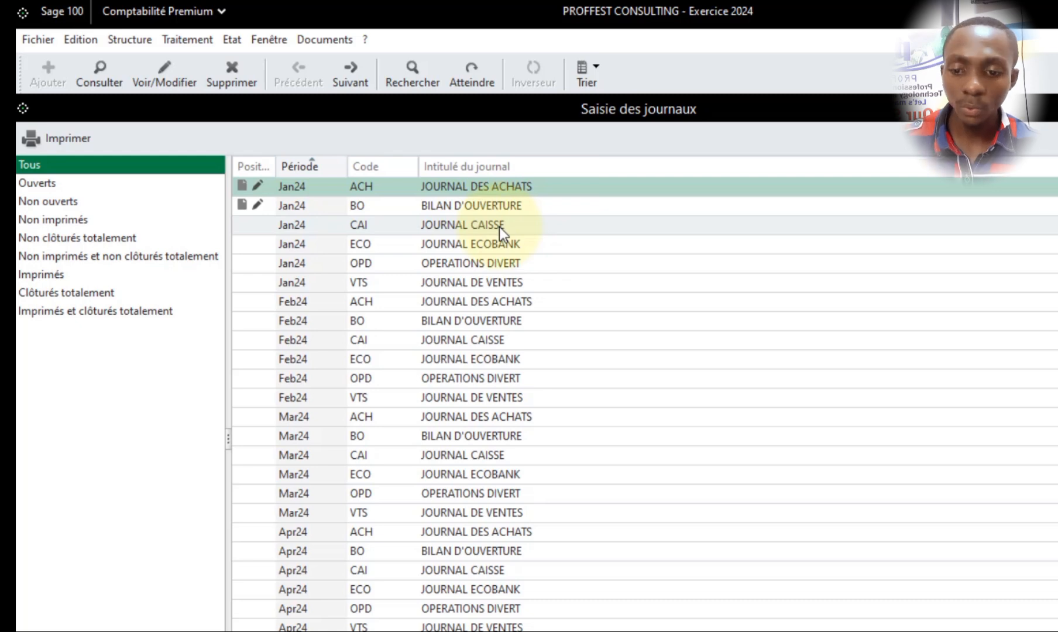
double_click(499, 227)
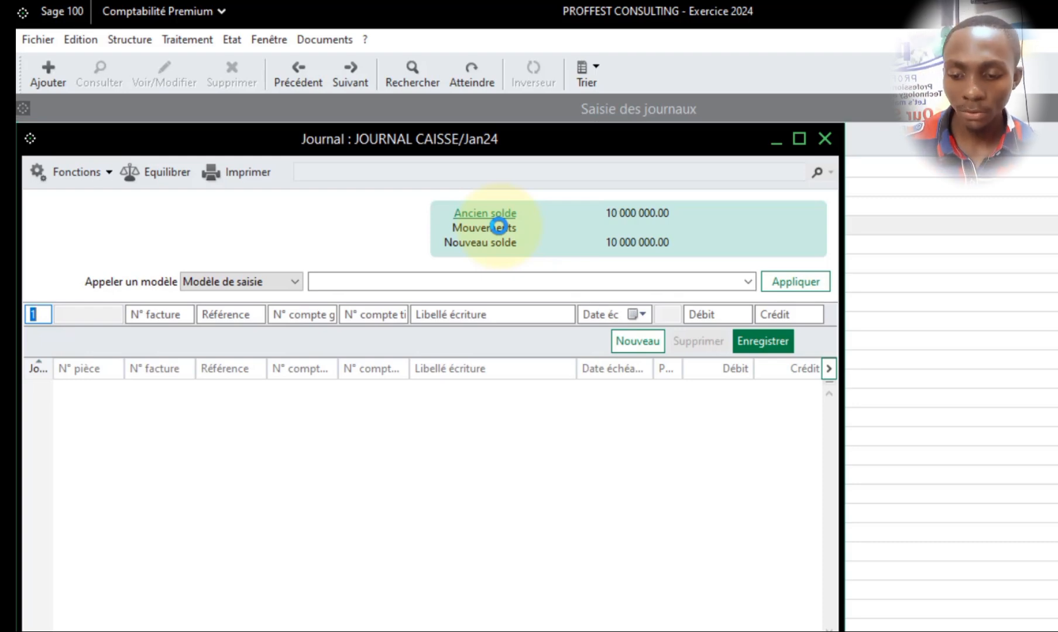
key("Escape")
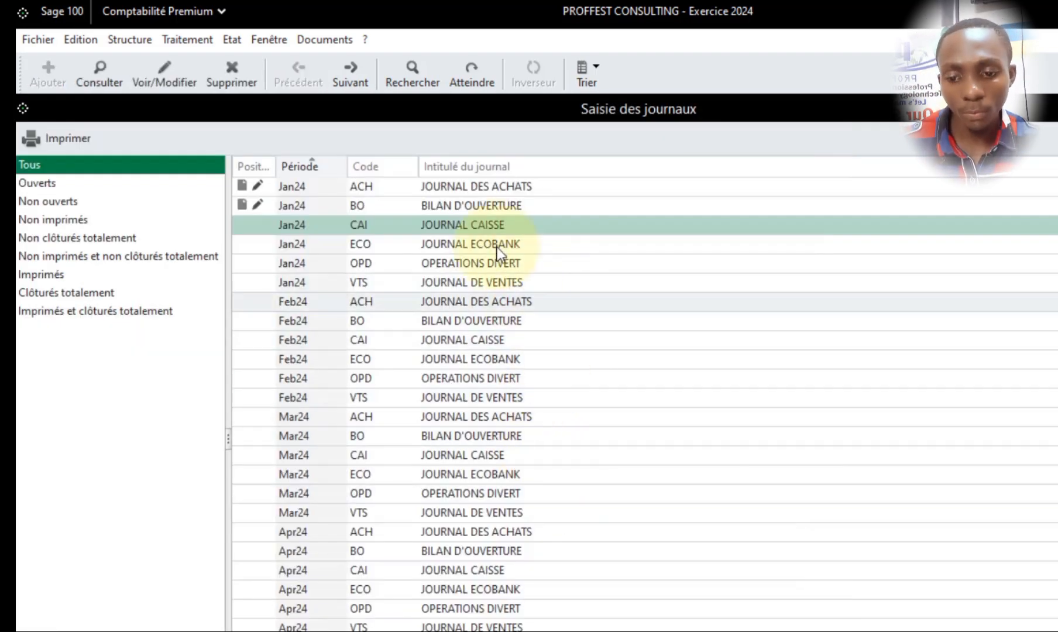
double_click(499, 223)
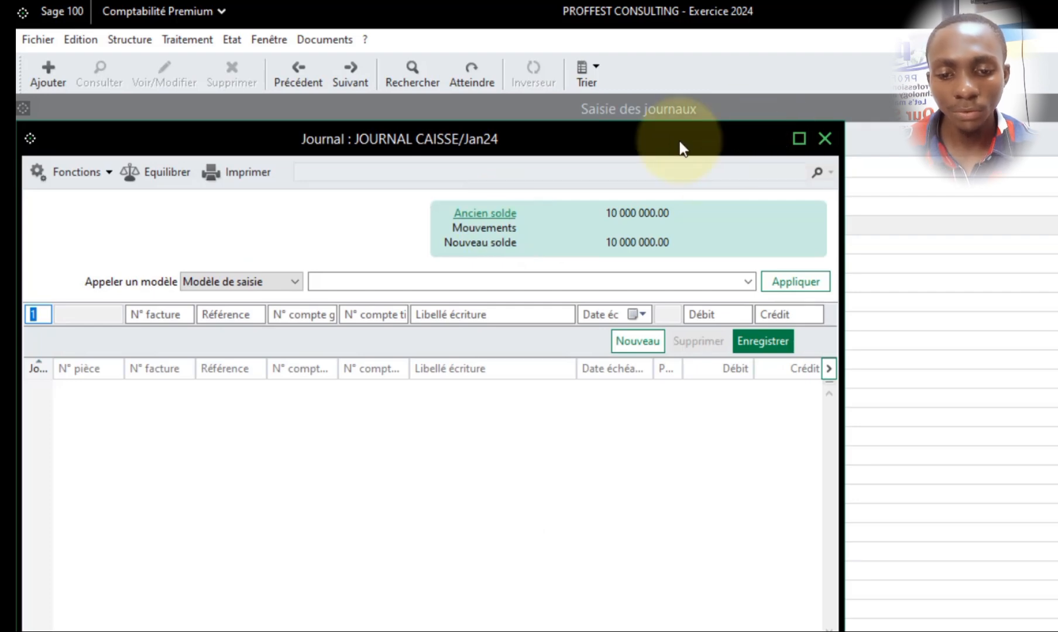
- Start a cash journal line for day 2 with the invoice number fac00018
left_click_drag(679, 142, 877, 112)
type("2")
key("Tab")
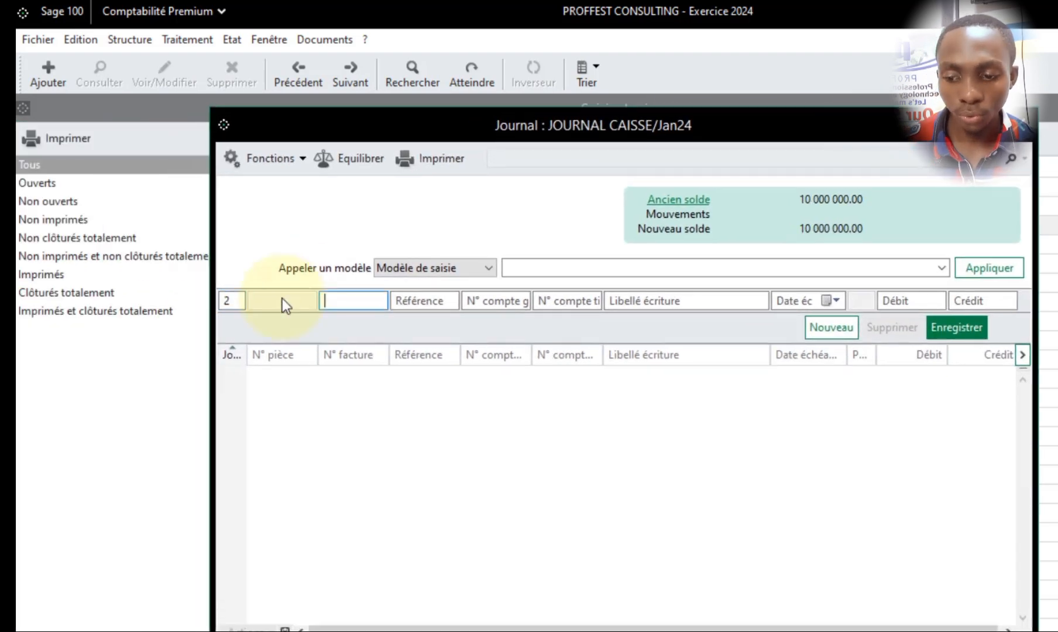
type("fa")
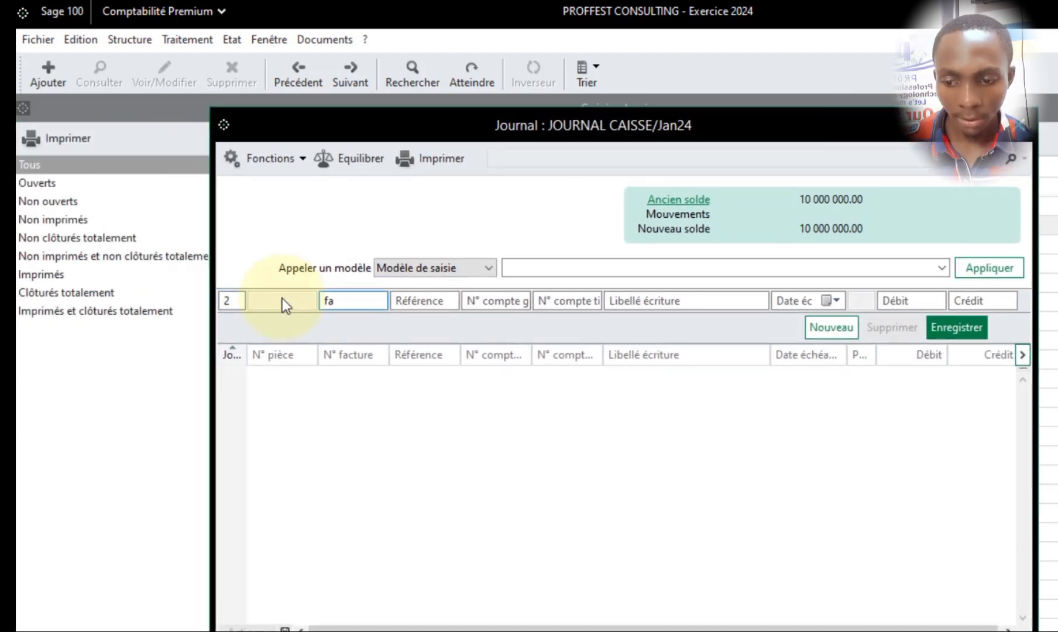
type("c00018")
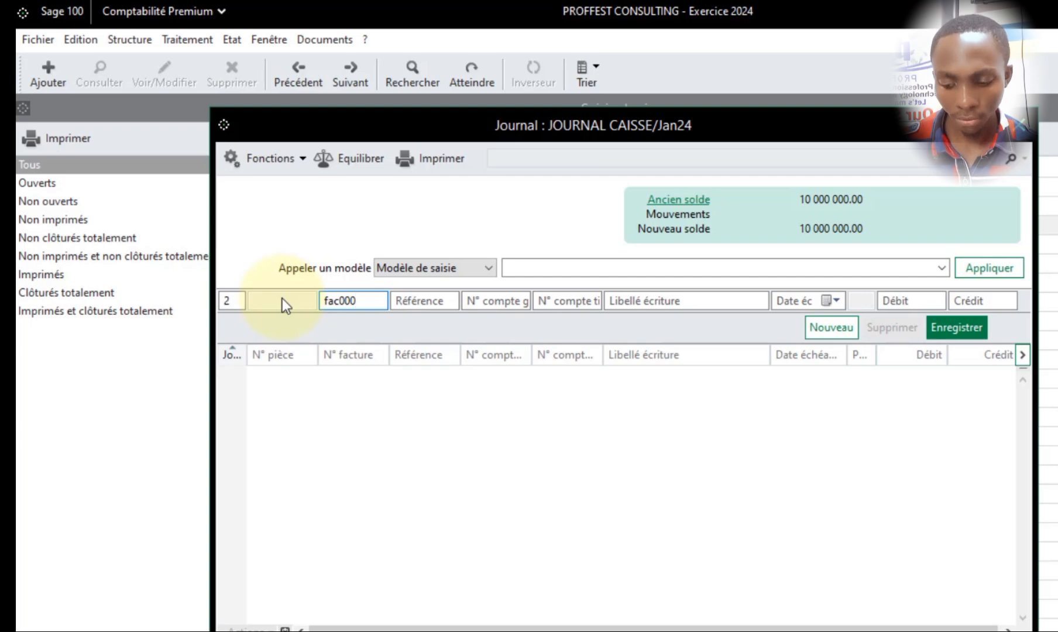
key("Tab")
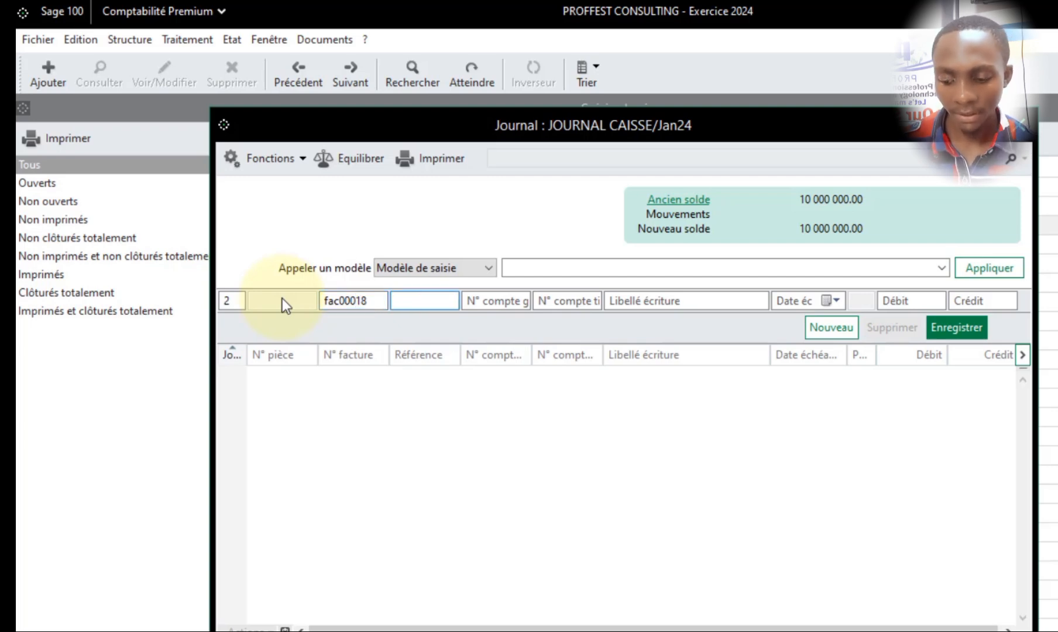
key("Tab")
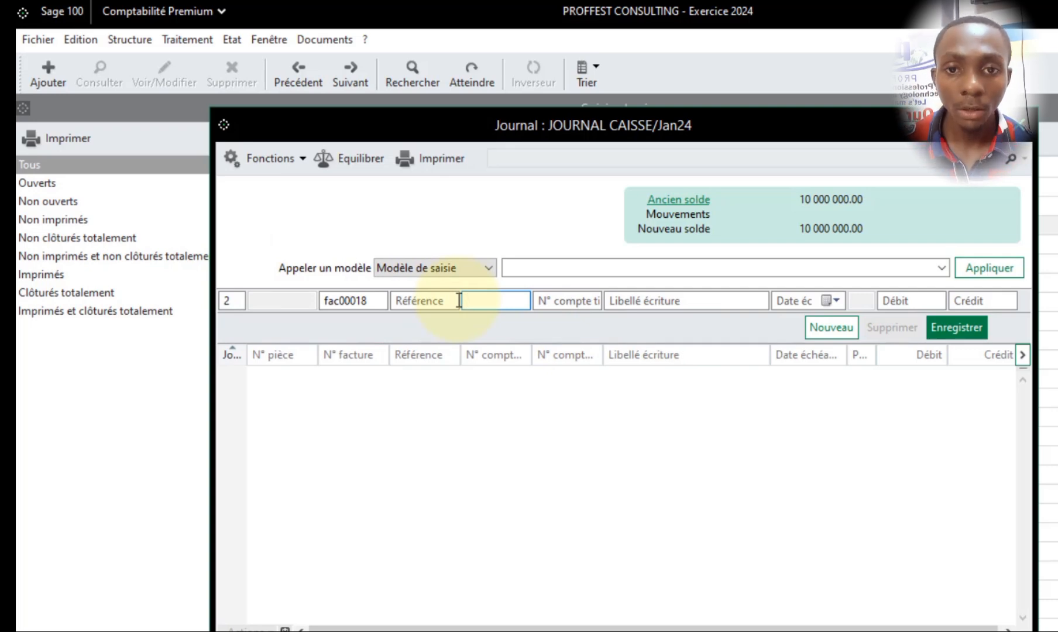
- Look up third-party accounts with 4 and assign the supplier's account to the cash journal line
key("Tab")
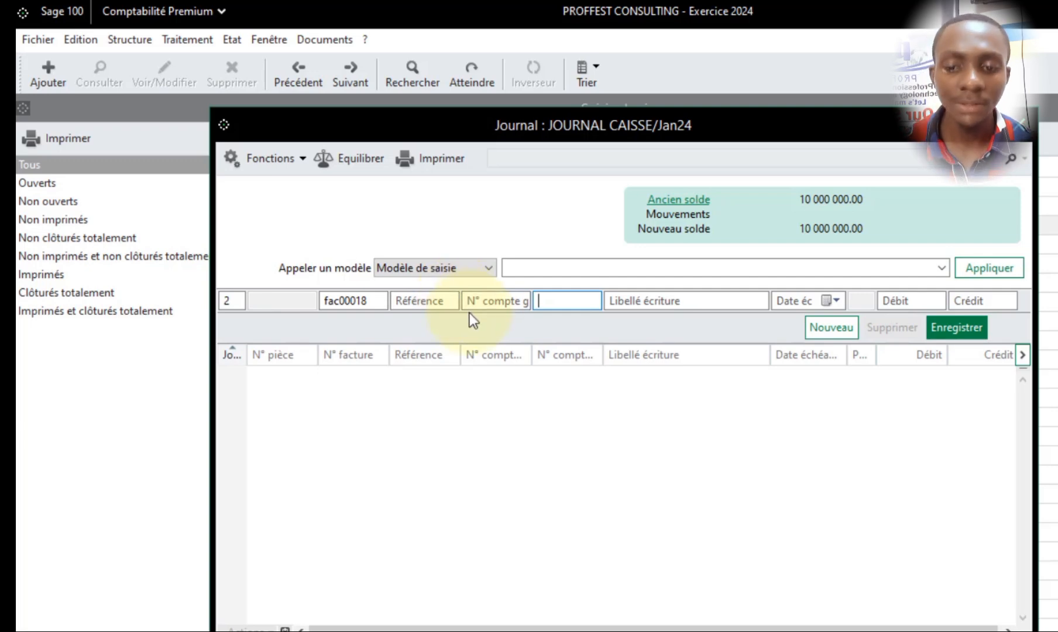
type("4")
key("Tab")
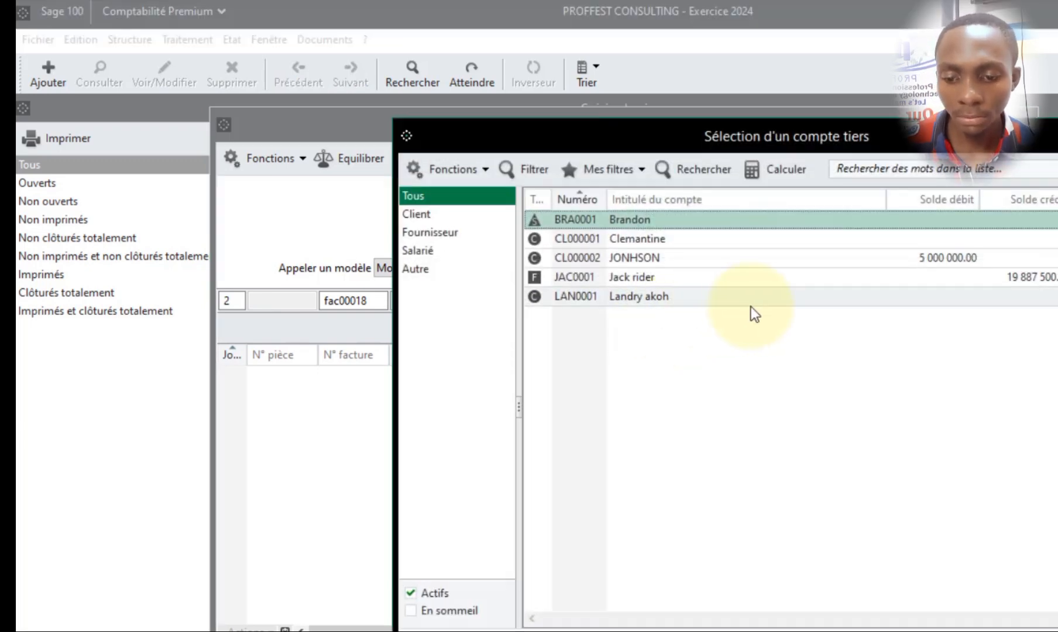
left_click_drag(657, 133, 555, 312)
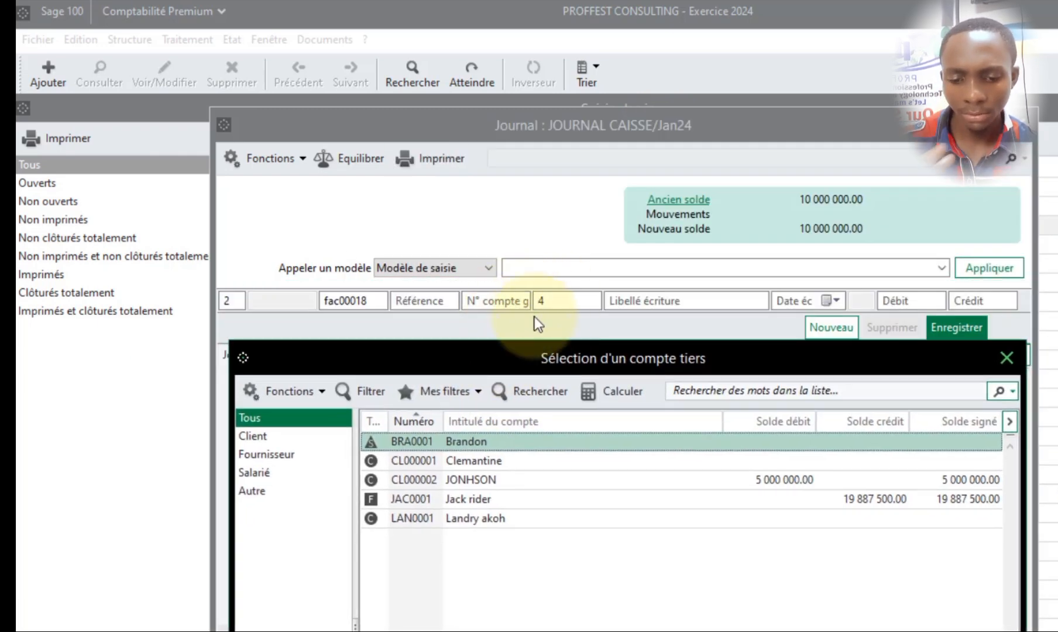
left_click_drag(544, 356, 588, 209)
left_click(511, 350)
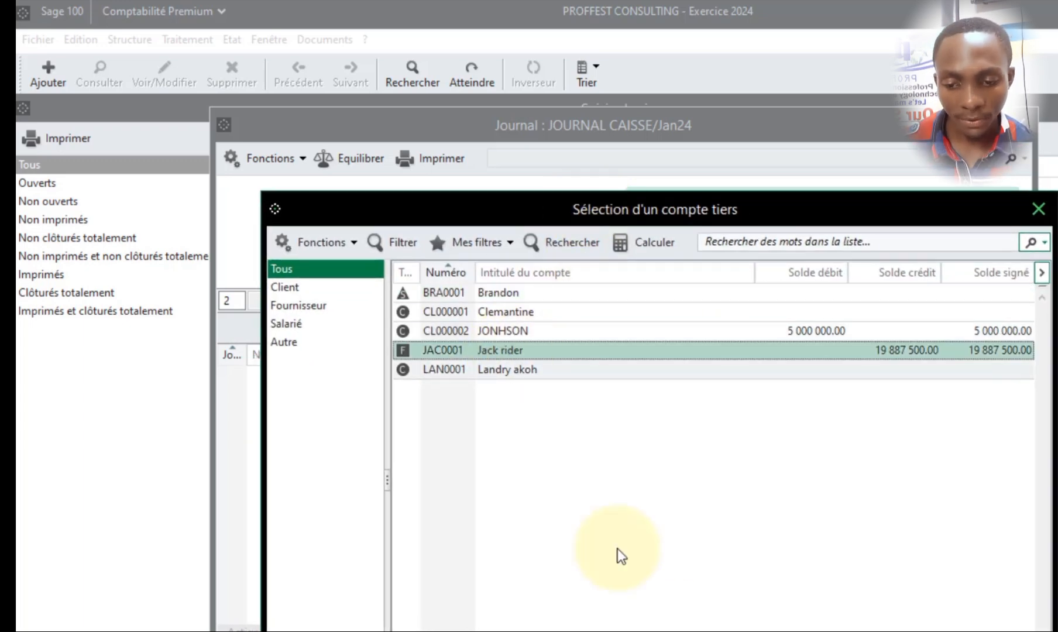
key("Return")
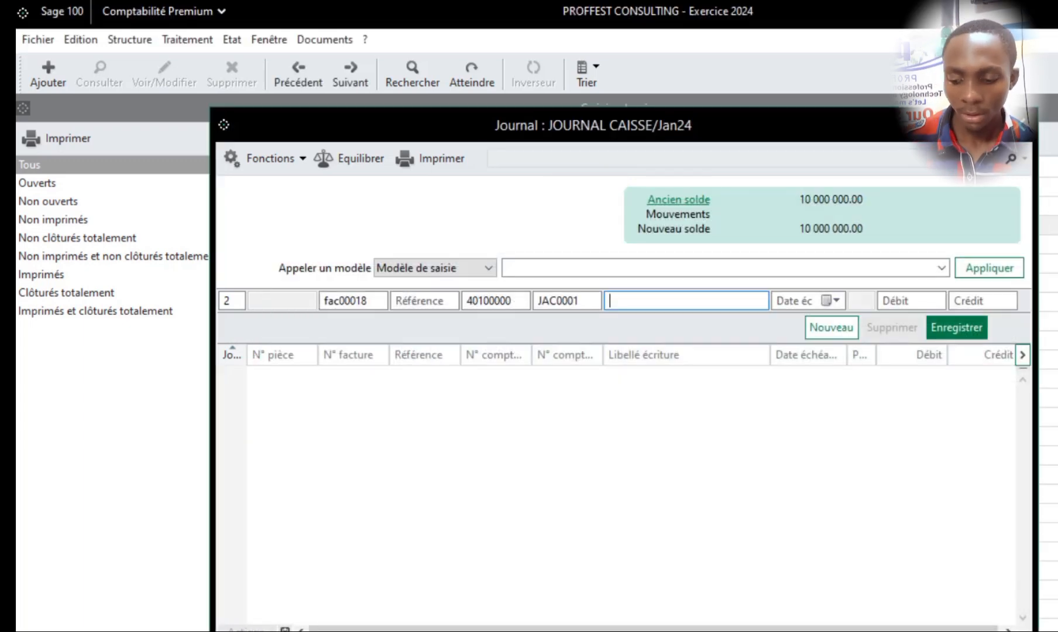
- Label the cash line with the supplier's name and record it with a debit of 7000000
key("Tab")
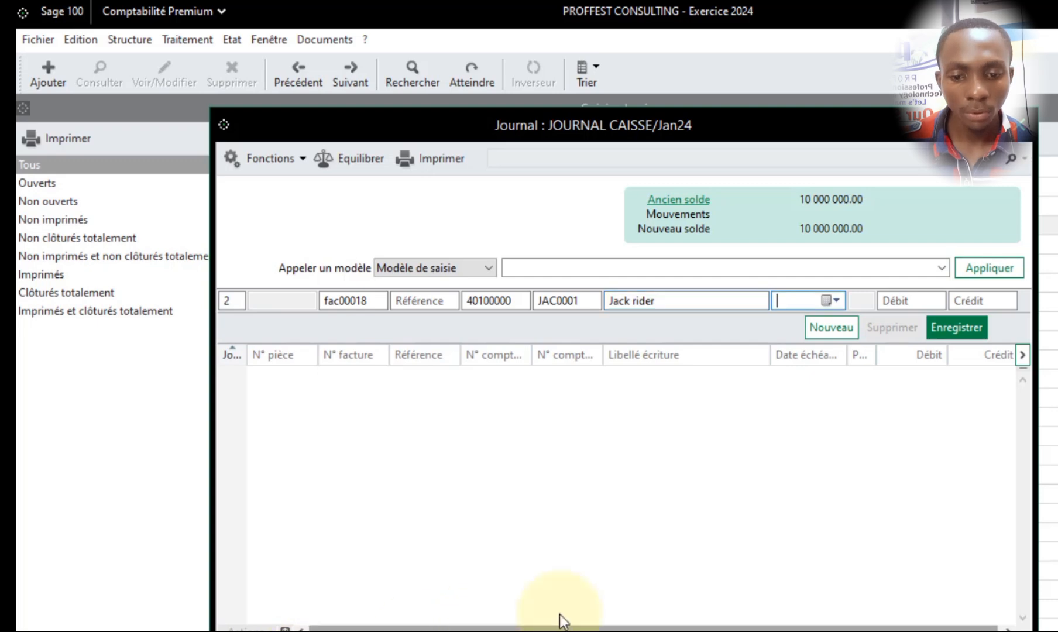
left_click(923, 301)
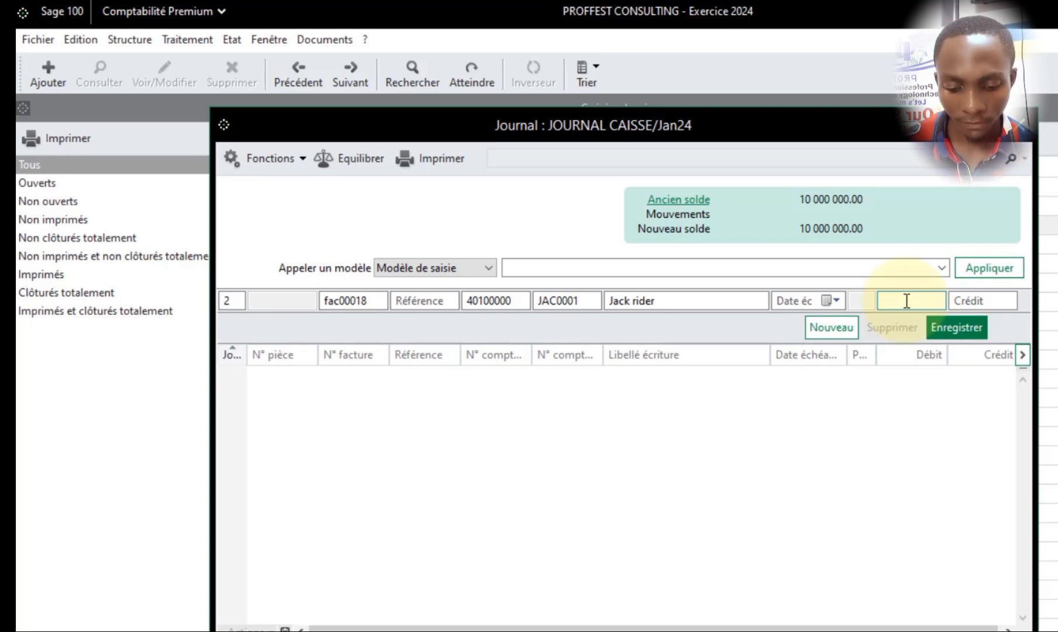
type("7000000")
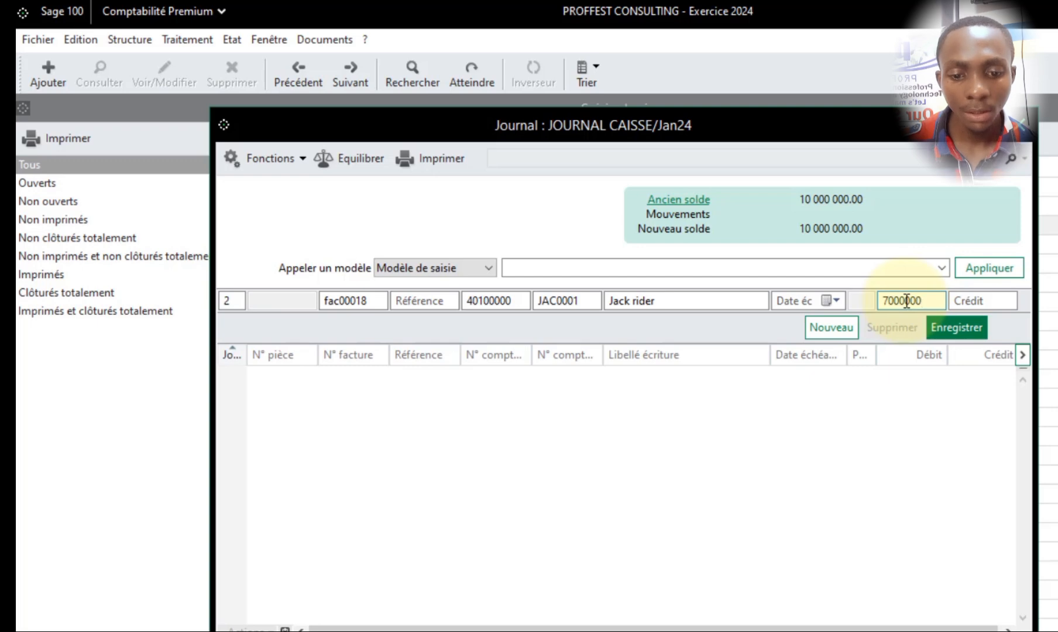
key("Tab")
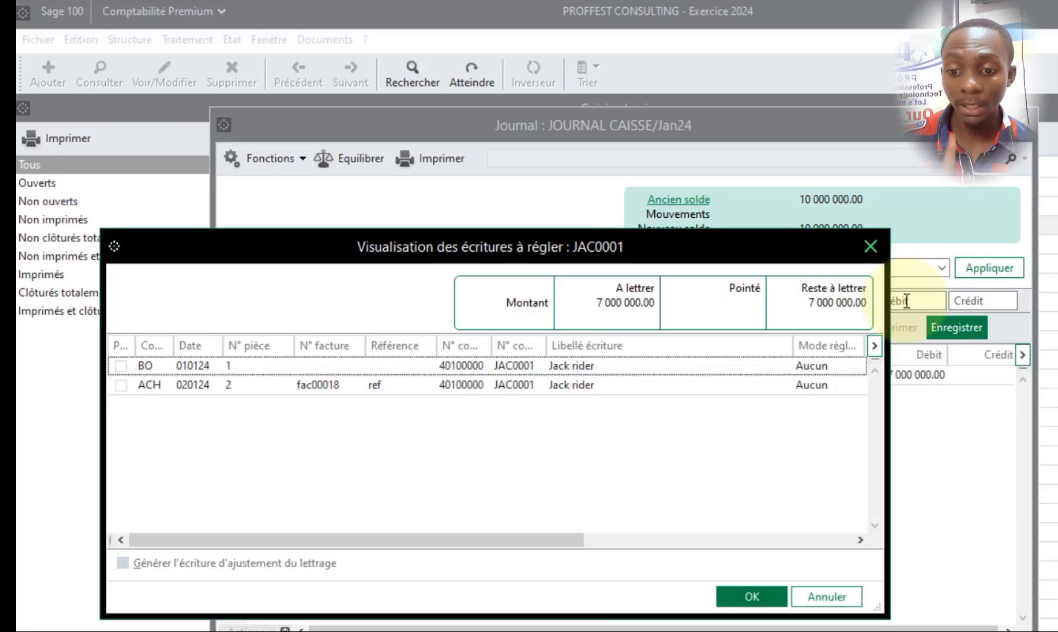
- Review the supplier's entries to settle, mark only the ACH entry for invoice fac00018, and confirm the selection
left_click_drag(408, 244, 521, 240)
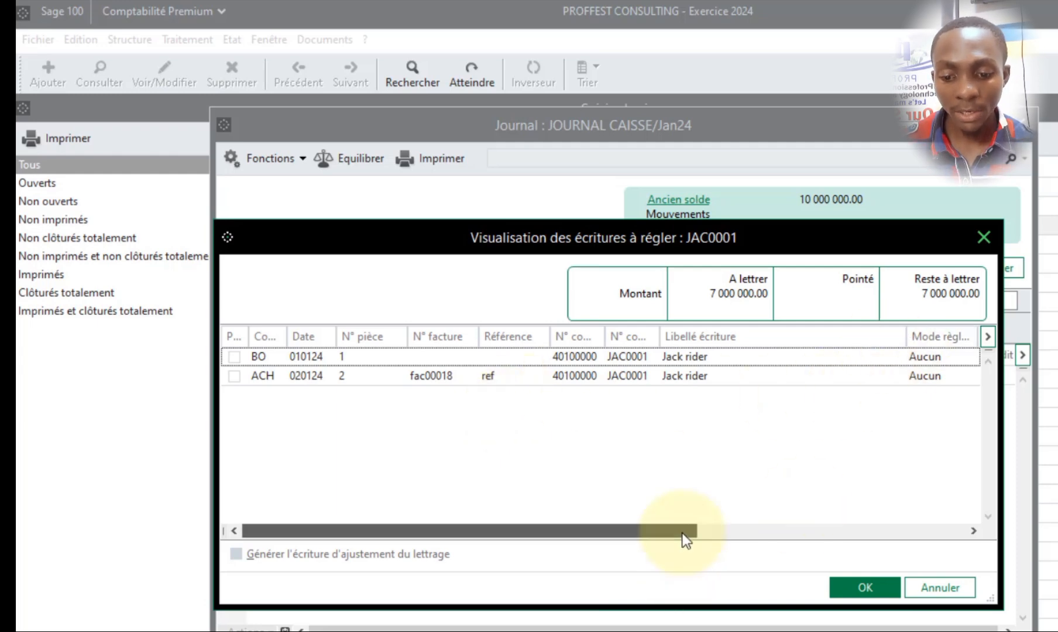
left_click_drag(682, 531, 369, 516)
left_click_drag(1005, 601, 1055, 609)
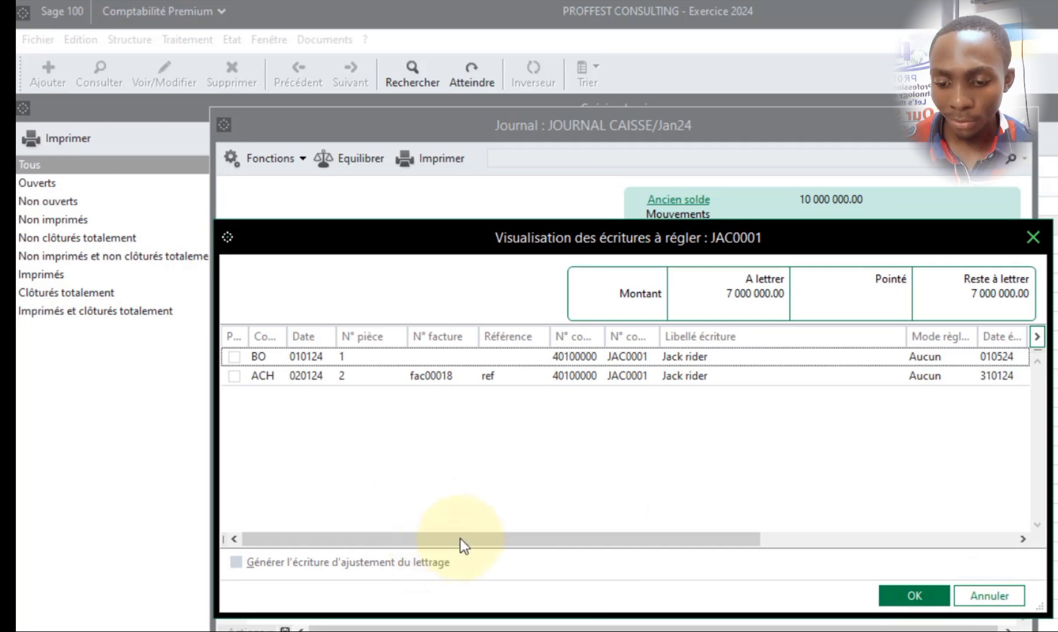
left_click_drag(460, 539, 807, 548)
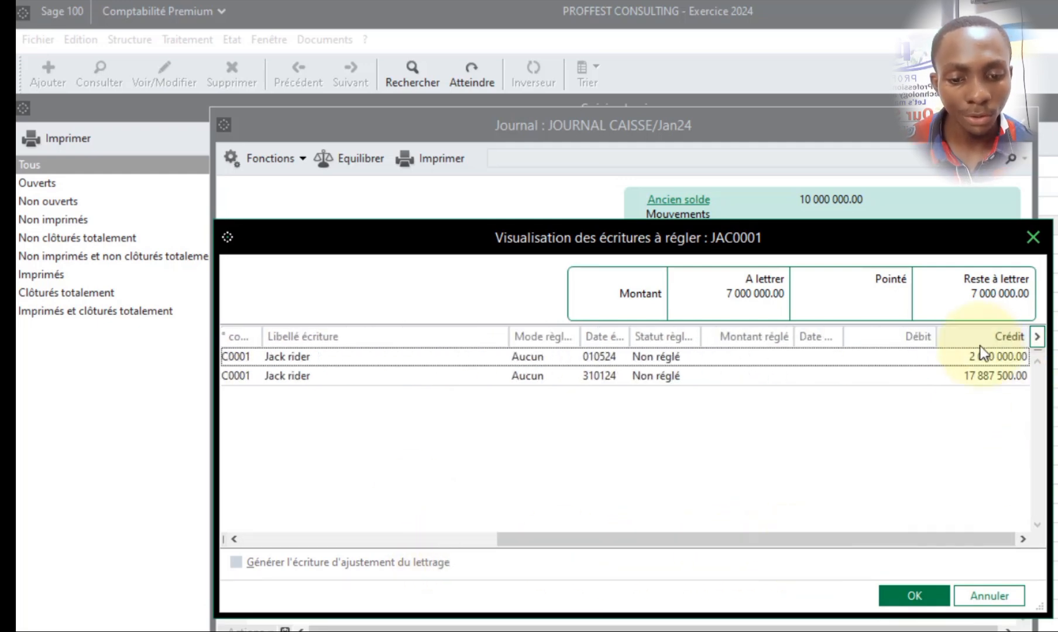
left_click_drag(686, 541, 456, 541)
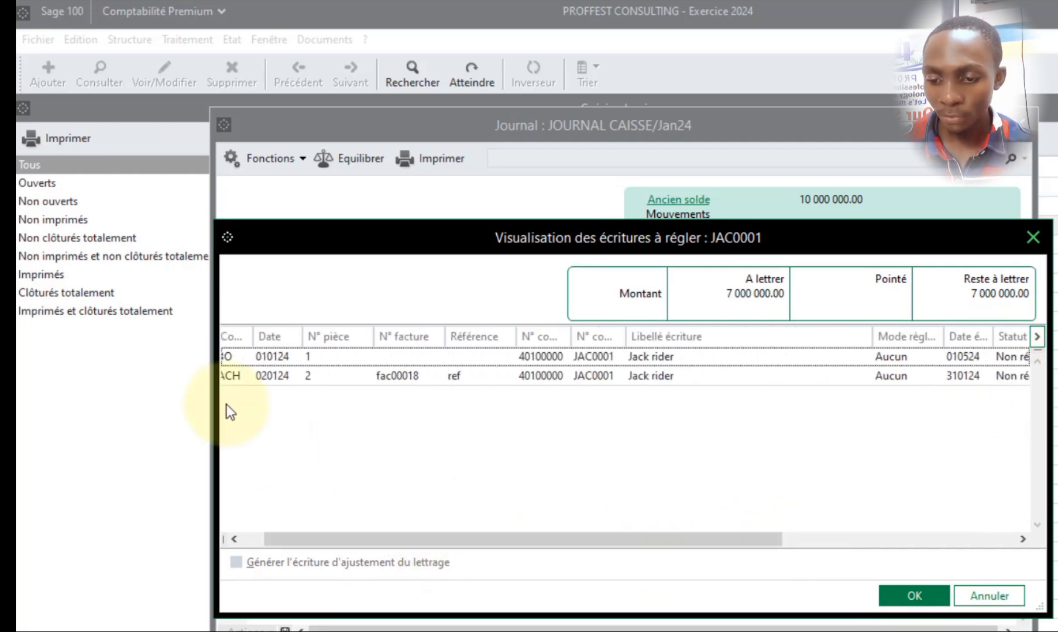
left_click_drag(313, 546, 289, 545)
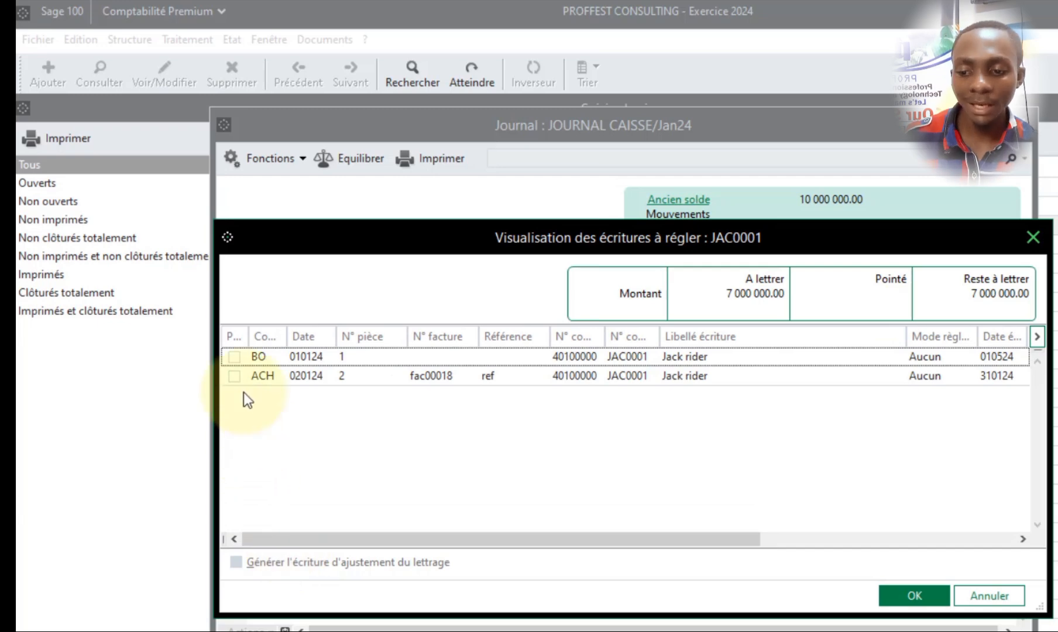
left_click(235, 357)
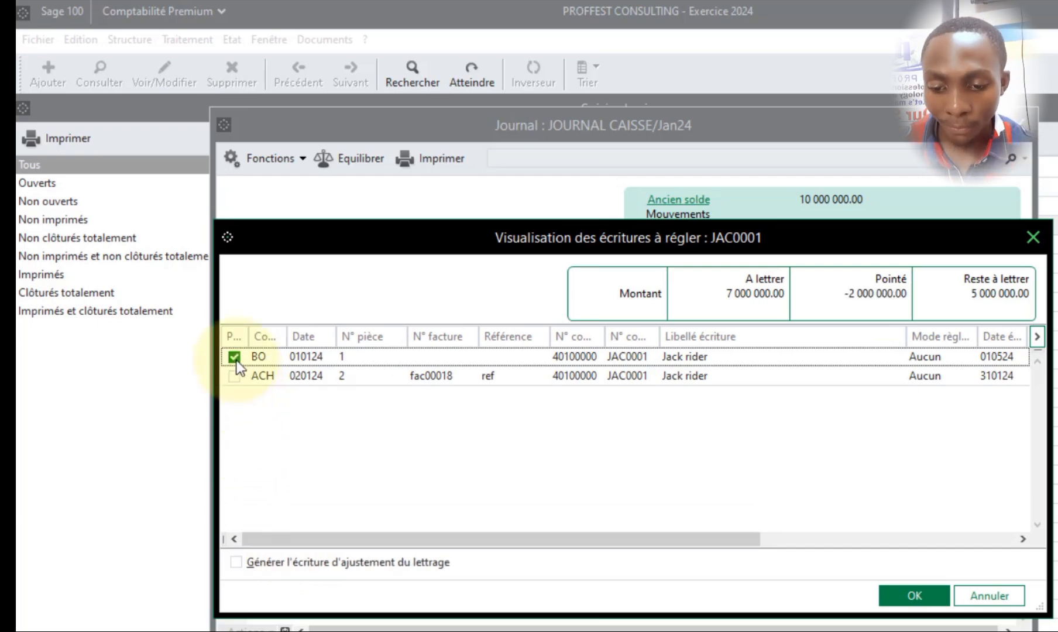
left_click(233, 375)
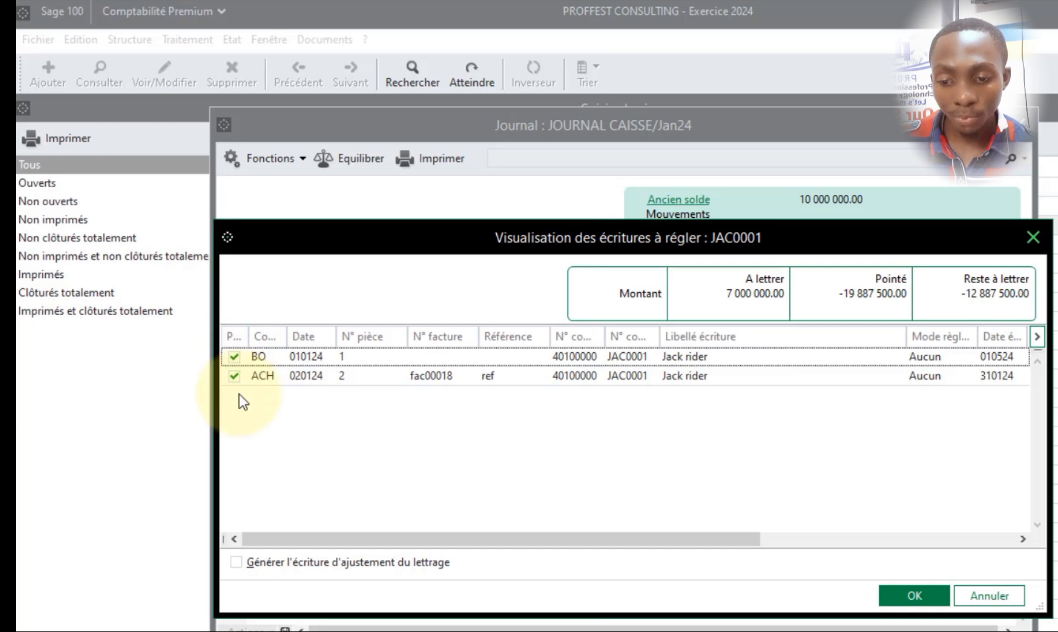
left_click(235, 356)
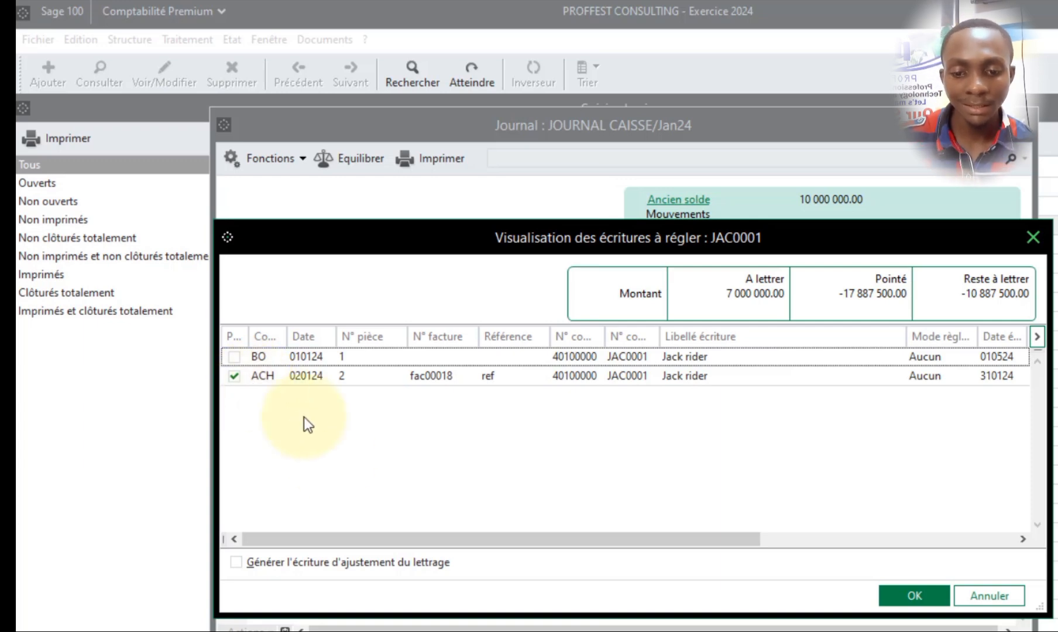
left_click_drag(382, 535, 447, 542)
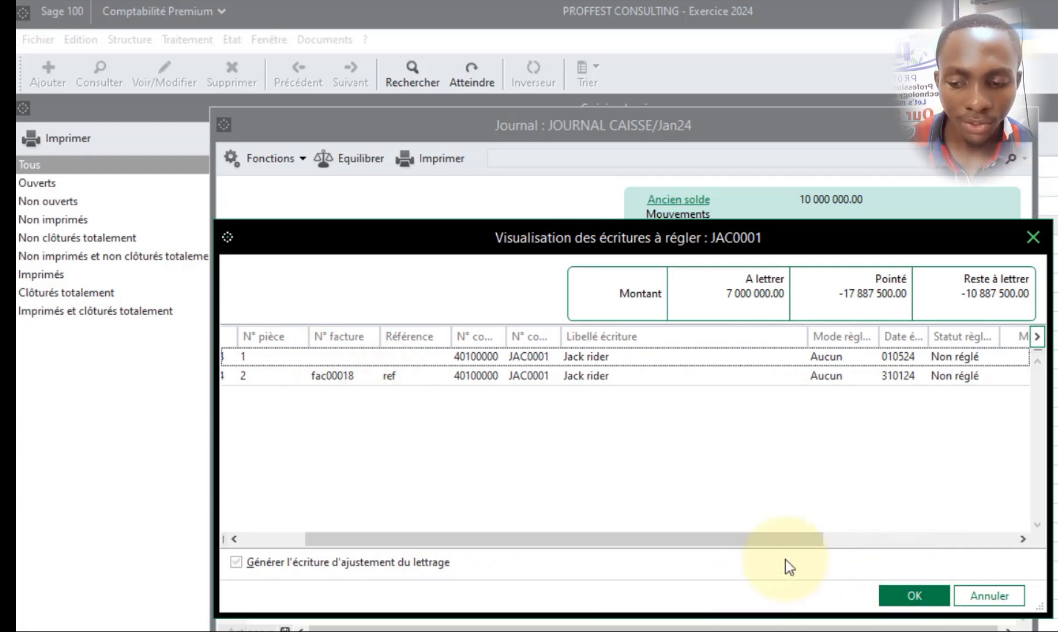
left_click_drag(785, 538, 726, 538)
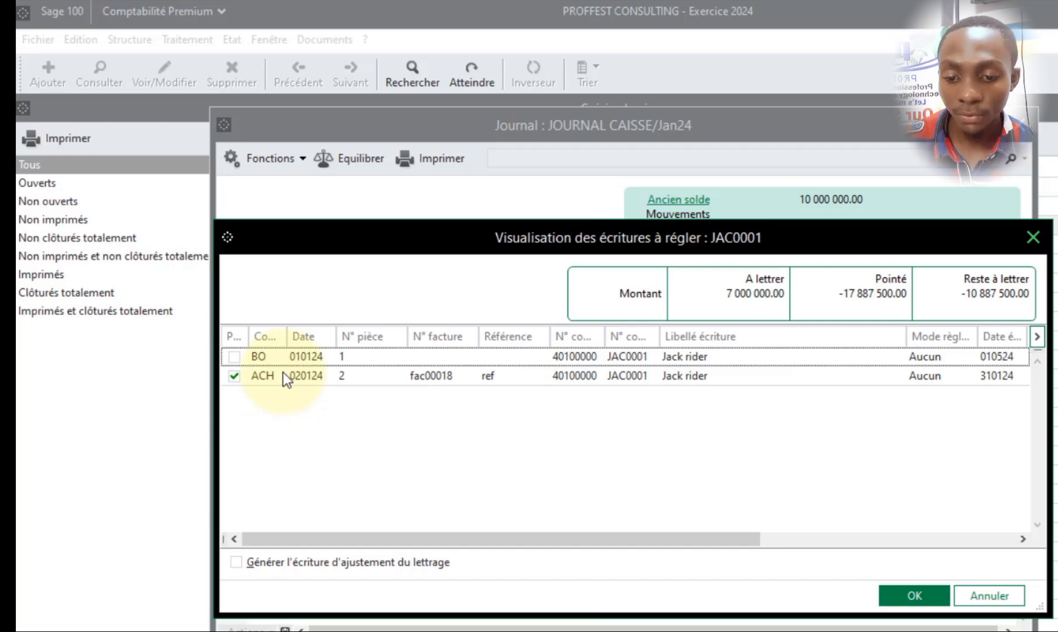
left_click(899, 596)
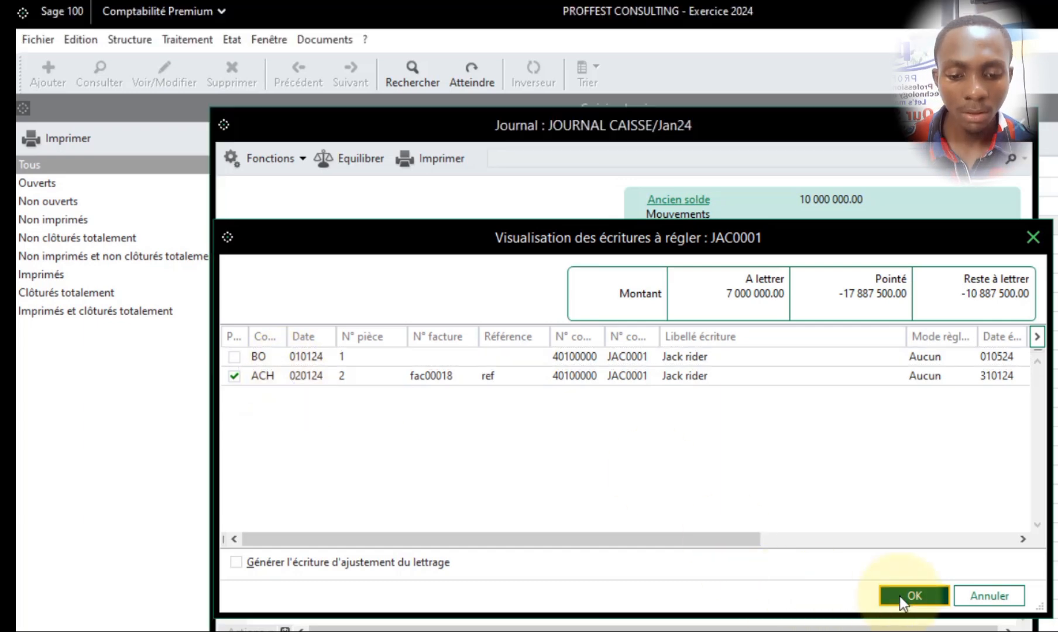
- Label the cash account's counterpart line CAISSE SIEGE SOCIAL and record it with a credit of 7000000 for invoice fac00018
key("Tab")
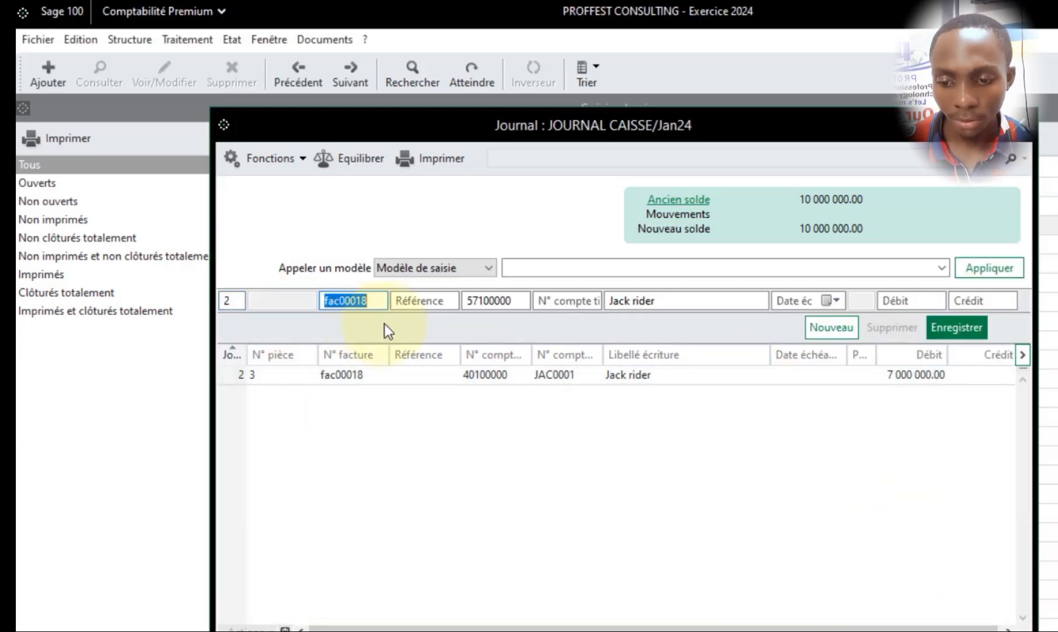
key("Tab")
key("Tab")
key("Tab")
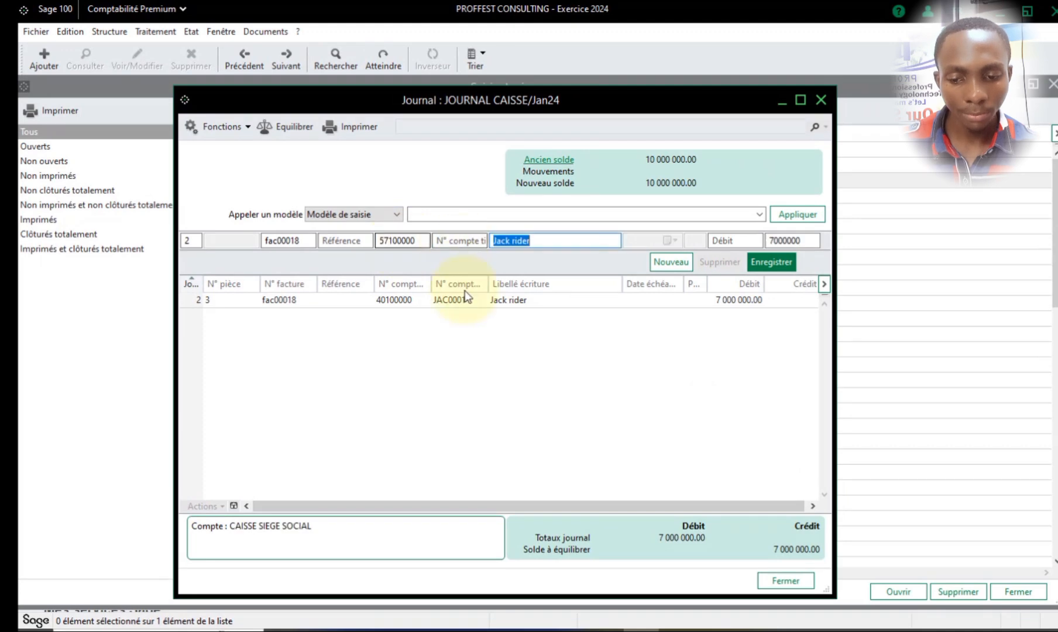
key("Tab")
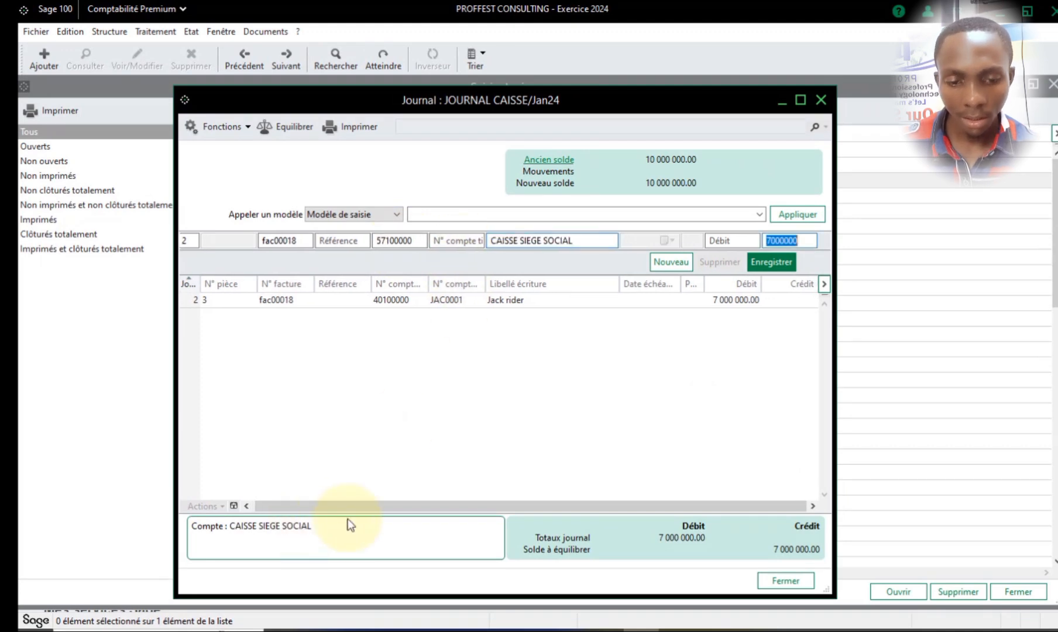
left_click(768, 261)
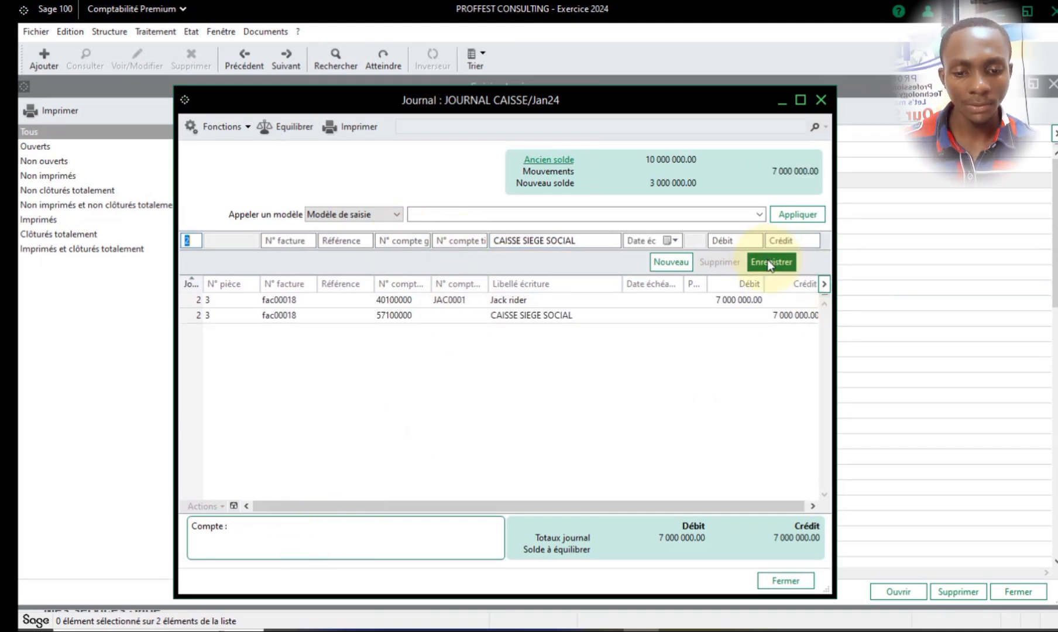
- Close the cash journal and open JOURNAL DE VENTES for Jan24
left_click(822, 101)
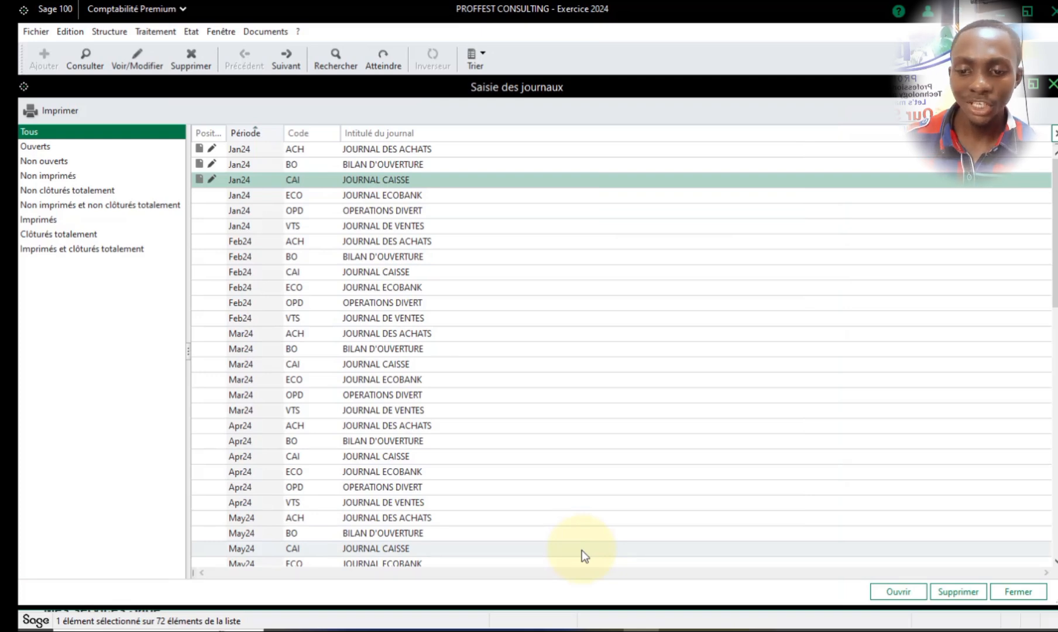
left_click(386, 224)
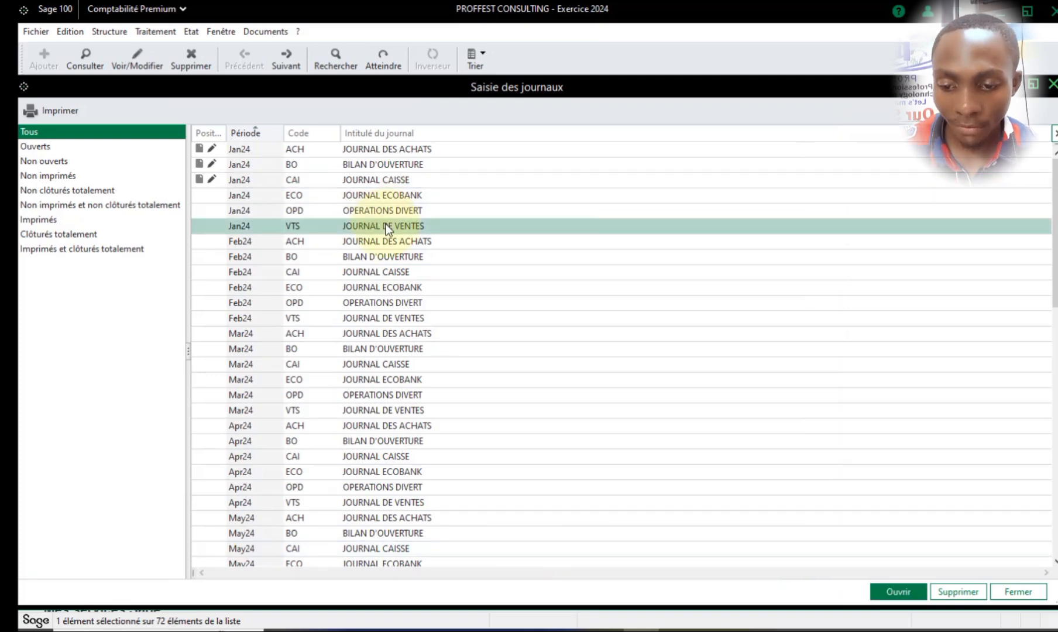
double_click(386, 224)
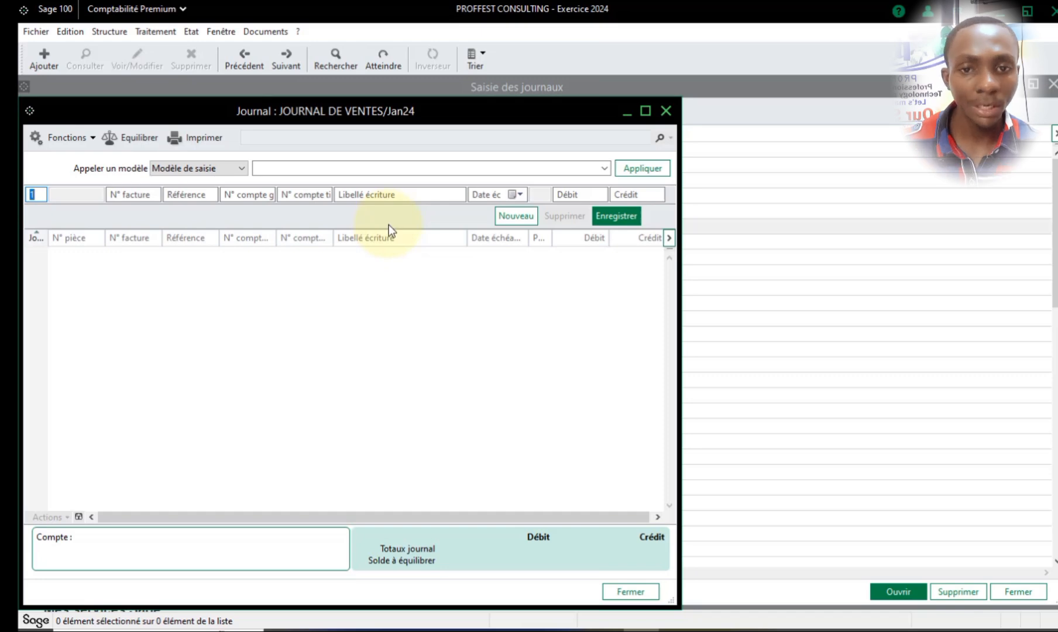
- Start a sales journal line for day 3, look up general accounts with 701, and assign account 70110000
type("3")
key("Tab")
key("Tab")
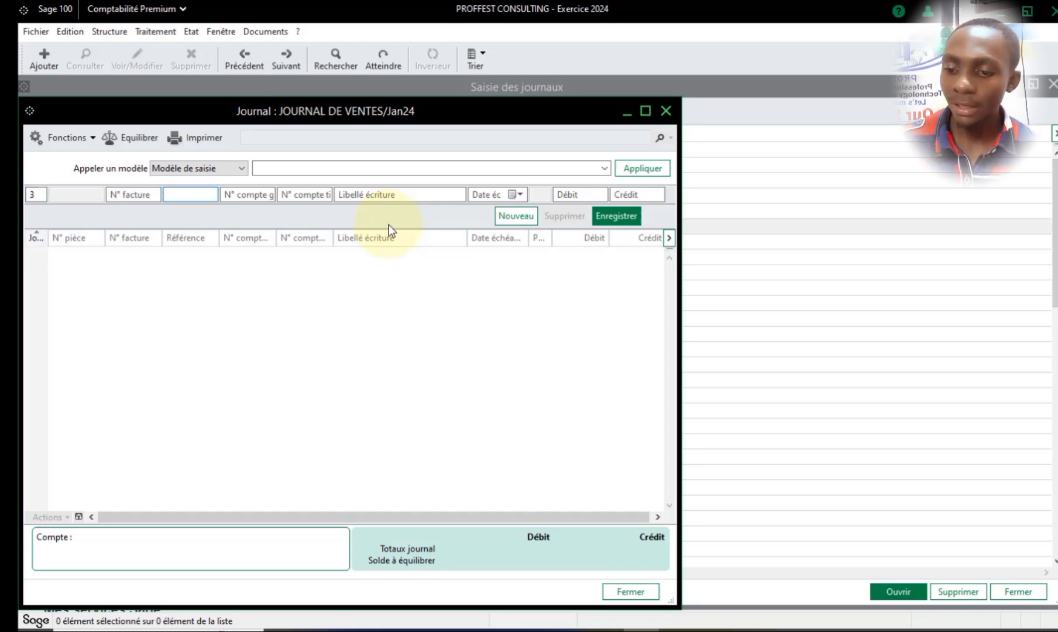
key("Tab")
type("701")
key("Tab")
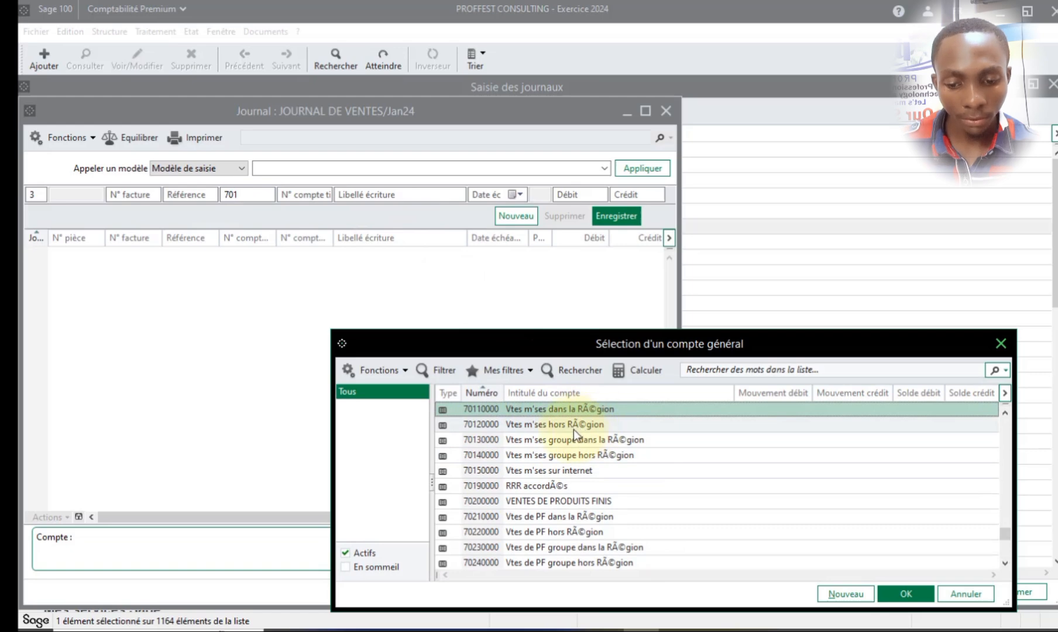
double_click(575, 407)
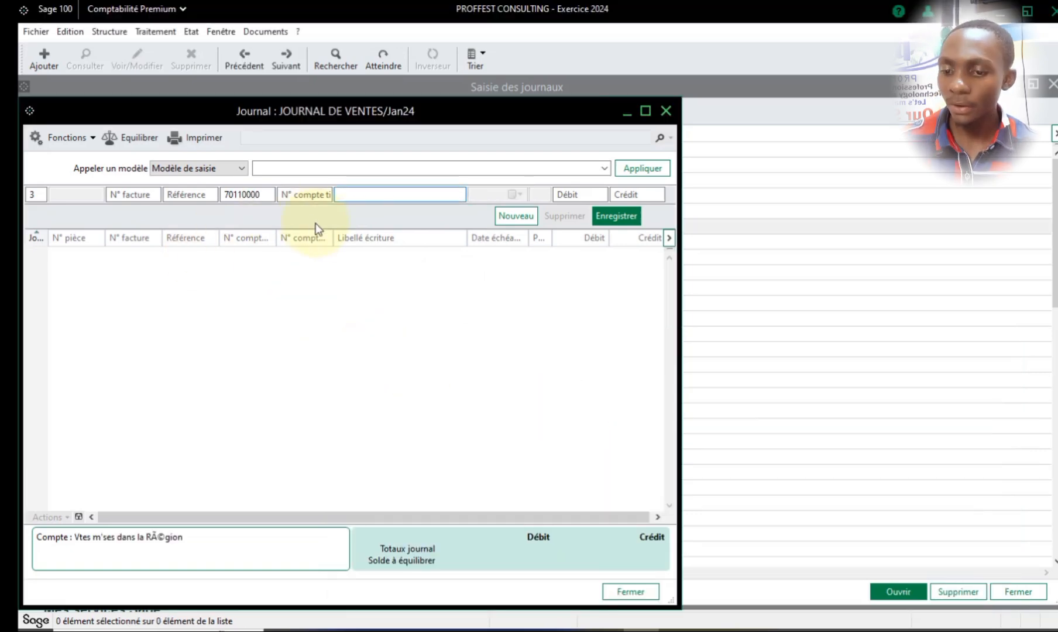
- Enter a credit of 2000000 on the 70110000 sales line and record it
key("Tab")
key("Tab")
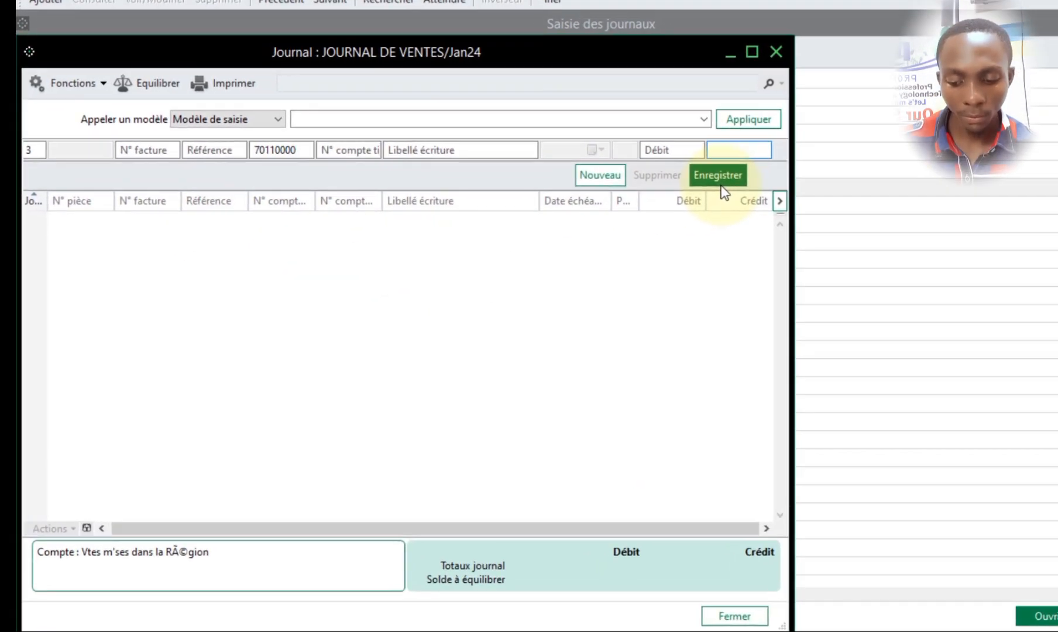
type("520")
key("BackSpace")
key("BackSpace")
key("BackSpace")
type("20")
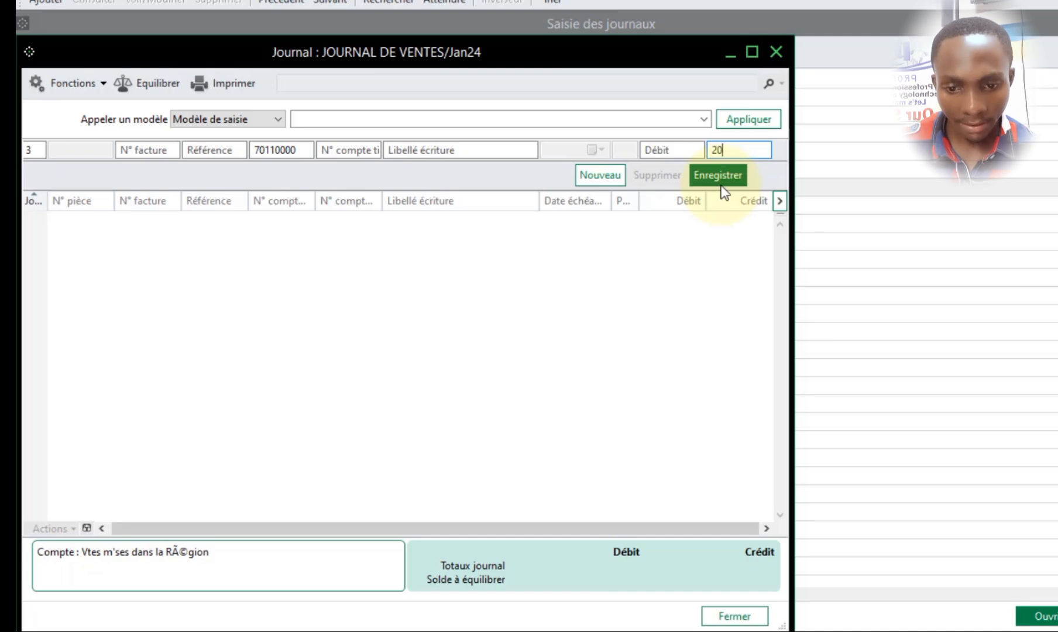
type("00000")
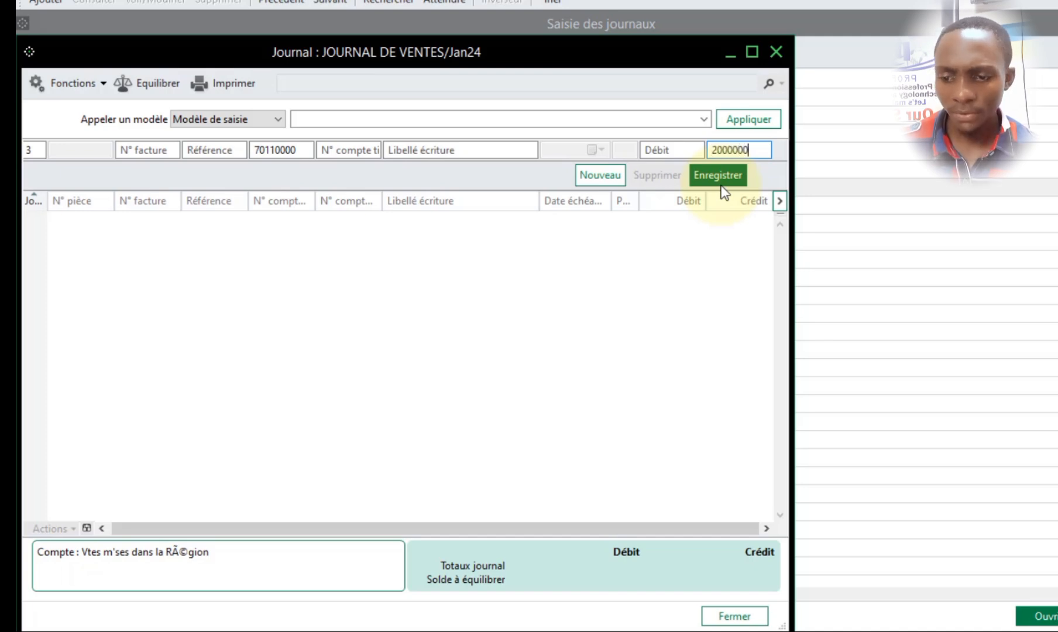
key("Return")
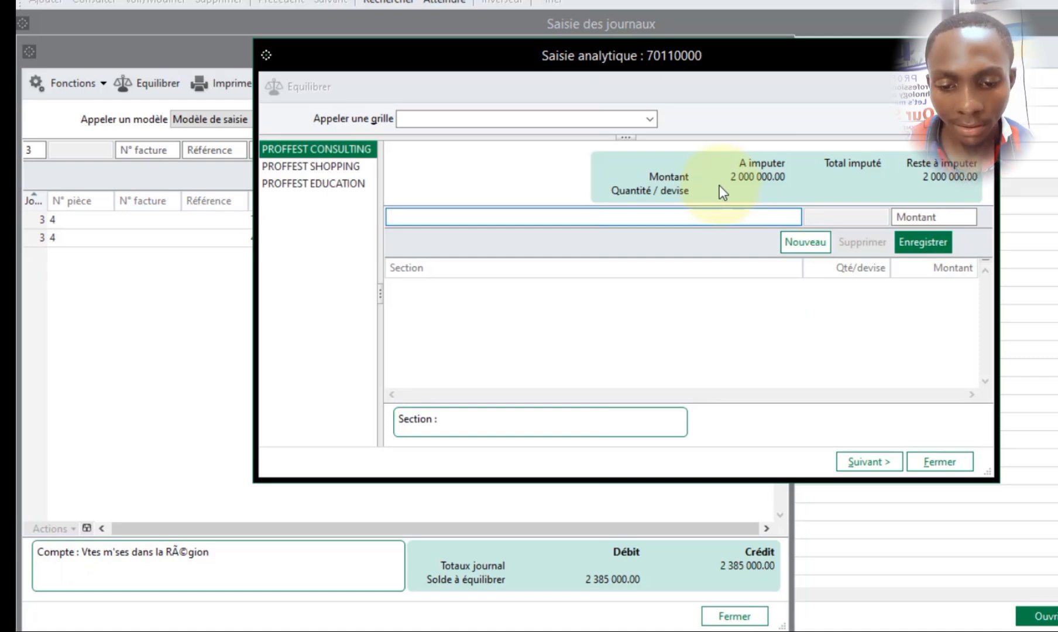
- In the PROFFEST SHOPPING analytical plan, allocate 1500000 of the sale to section PF000000 and record it
left_click_drag(780, 52, 745, 109)
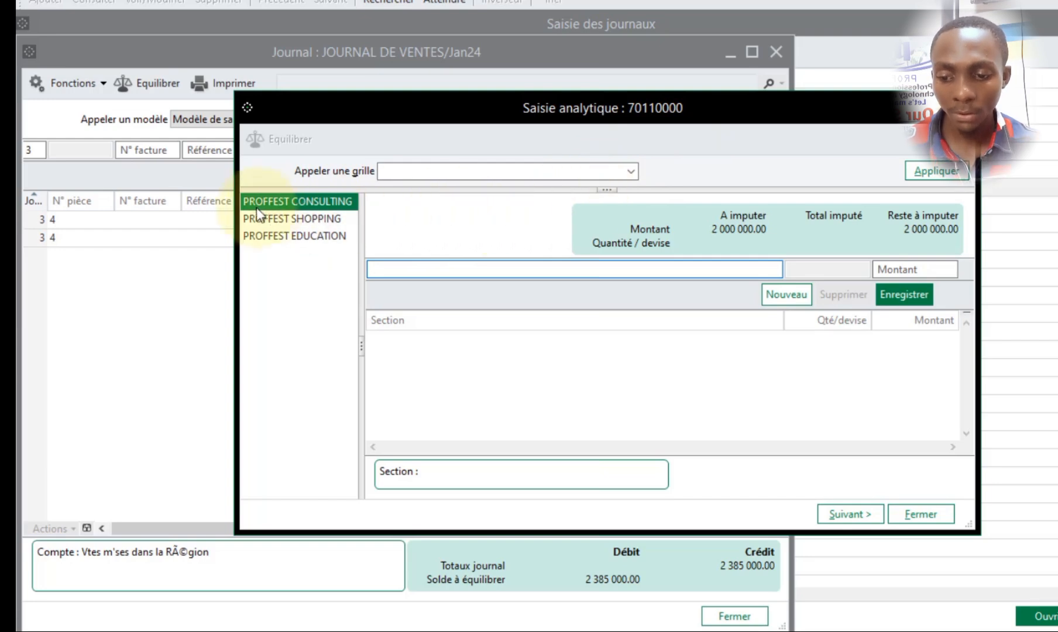
left_click(319, 218)
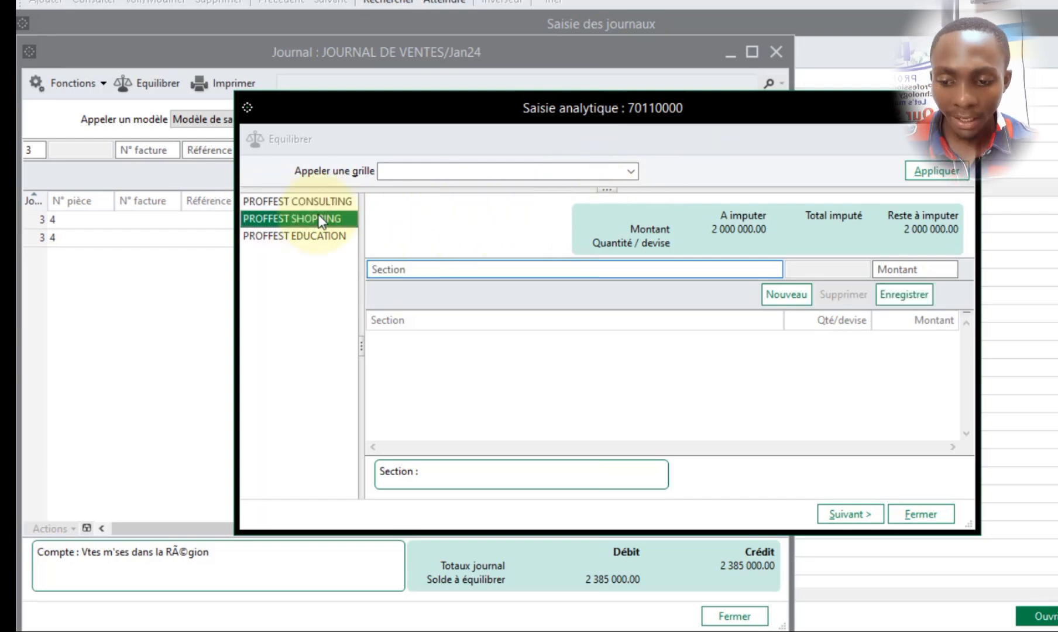
left_click(442, 273)
type("P")
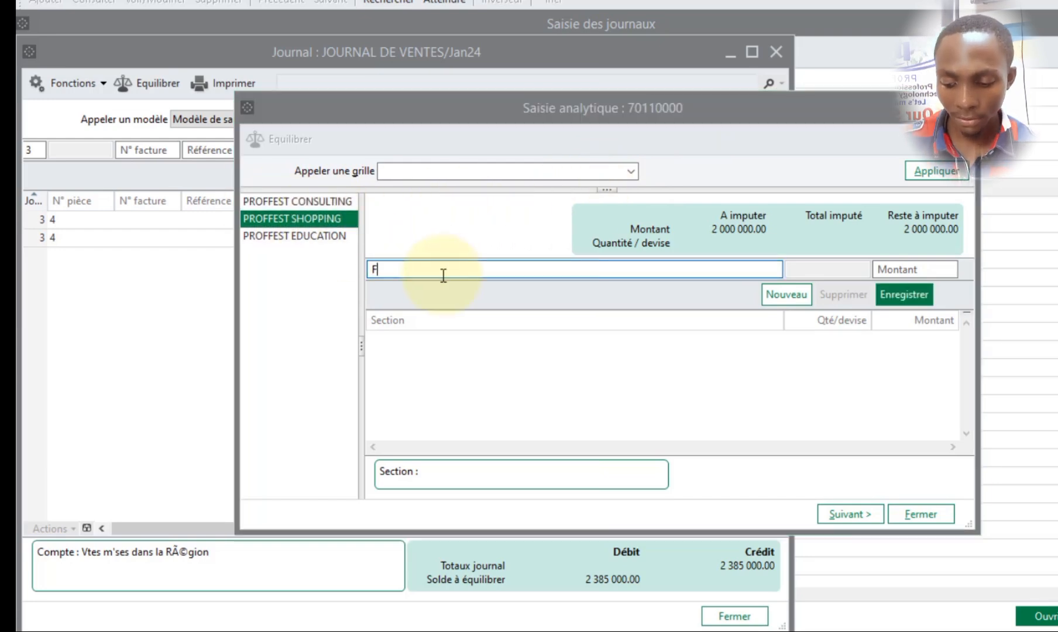
key("Tab")
double_click(590, 283)
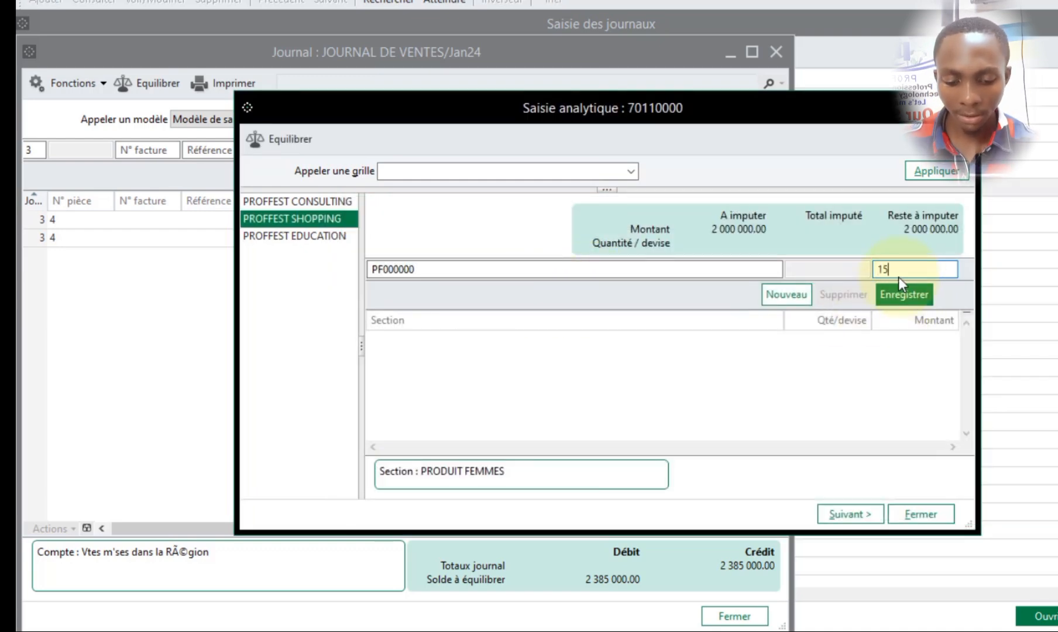
left_click(899, 281)
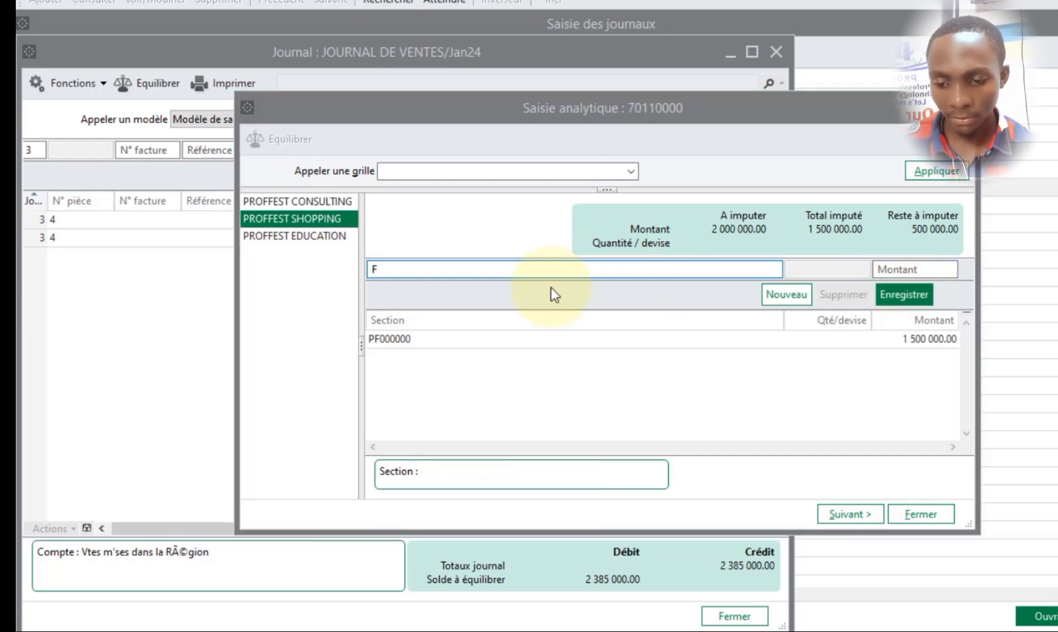
- Allocate the remaining 500000 to section PH000000 by balancing, record it, and close the analytical entry
key("Tab")
double_click(556, 303)
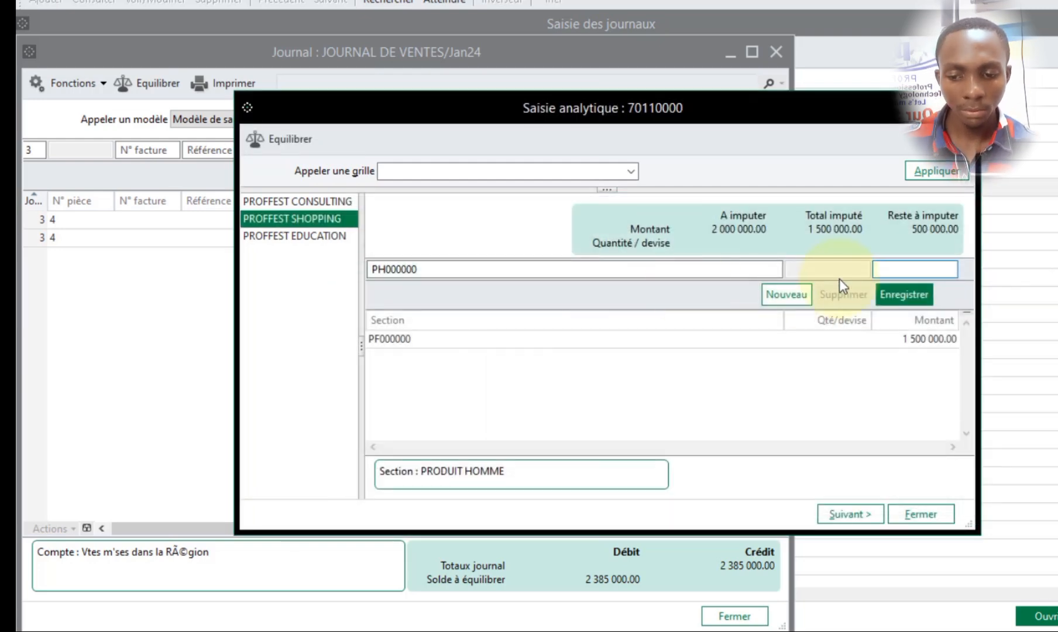
left_click(267, 140)
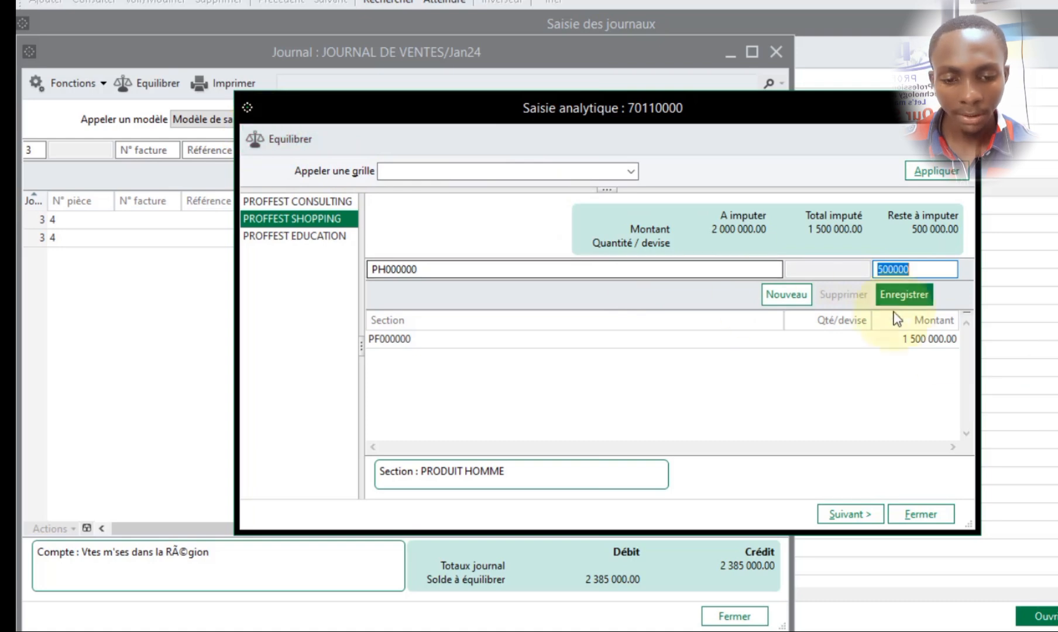
left_click(901, 295)
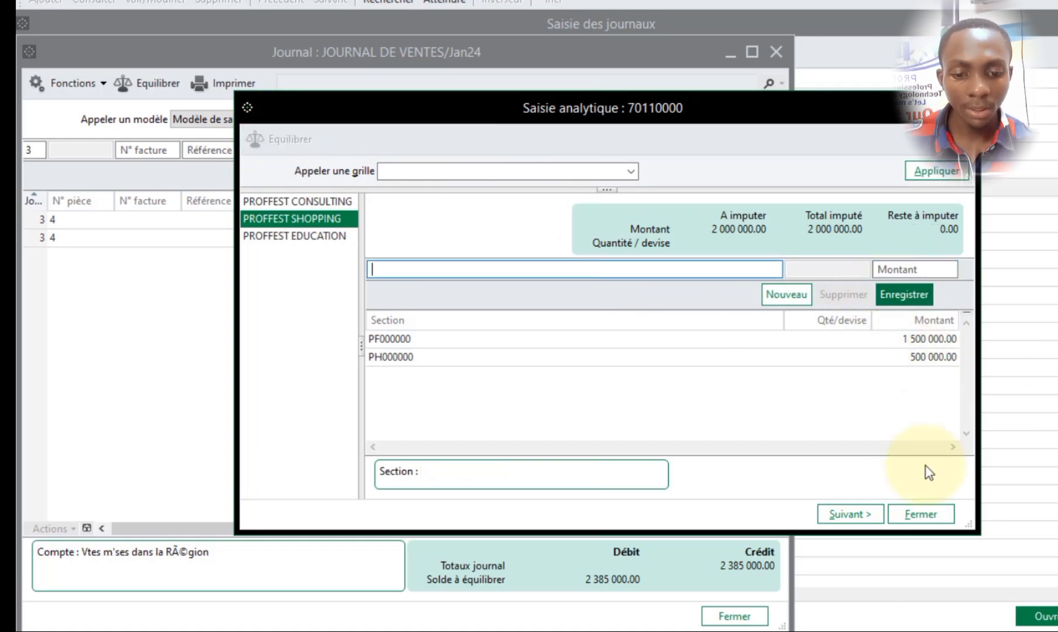
left_click(920, 514)
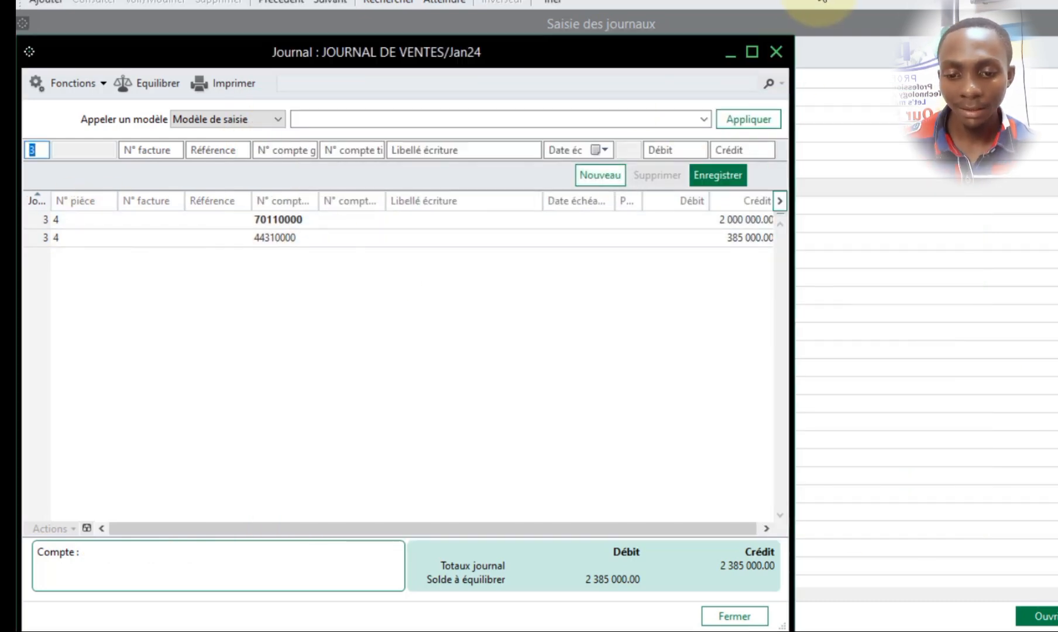
- Maximize the sales journal and record the first listed client's counterpart line for day 3, labelled with the client's name, with a debit of 2385000
left_click(752, 52)
key("Tab")
key("Tab")
key("Tab")
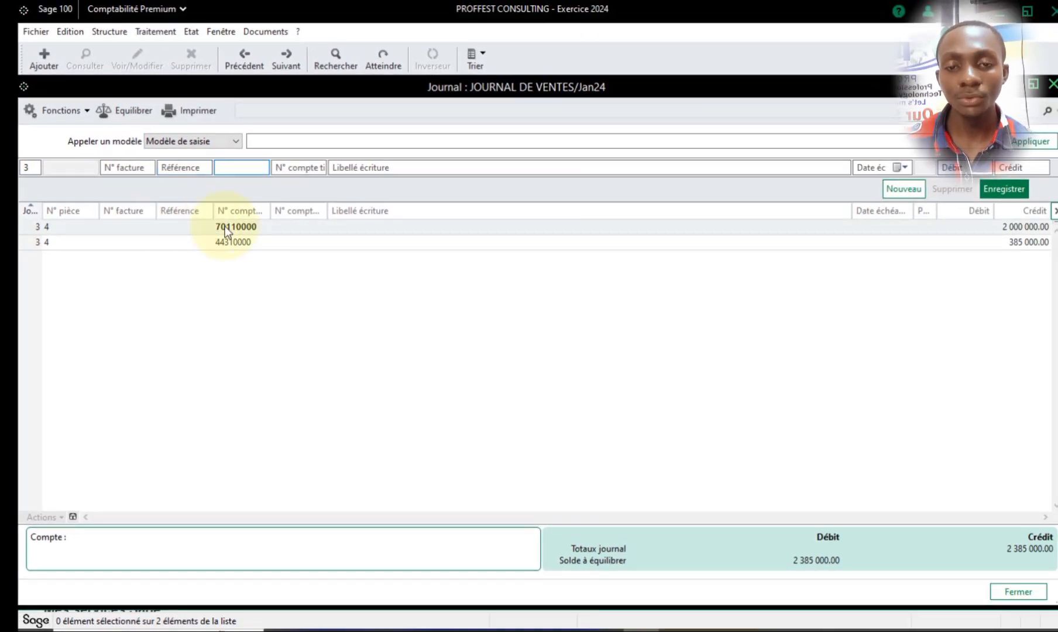
key("Tab")
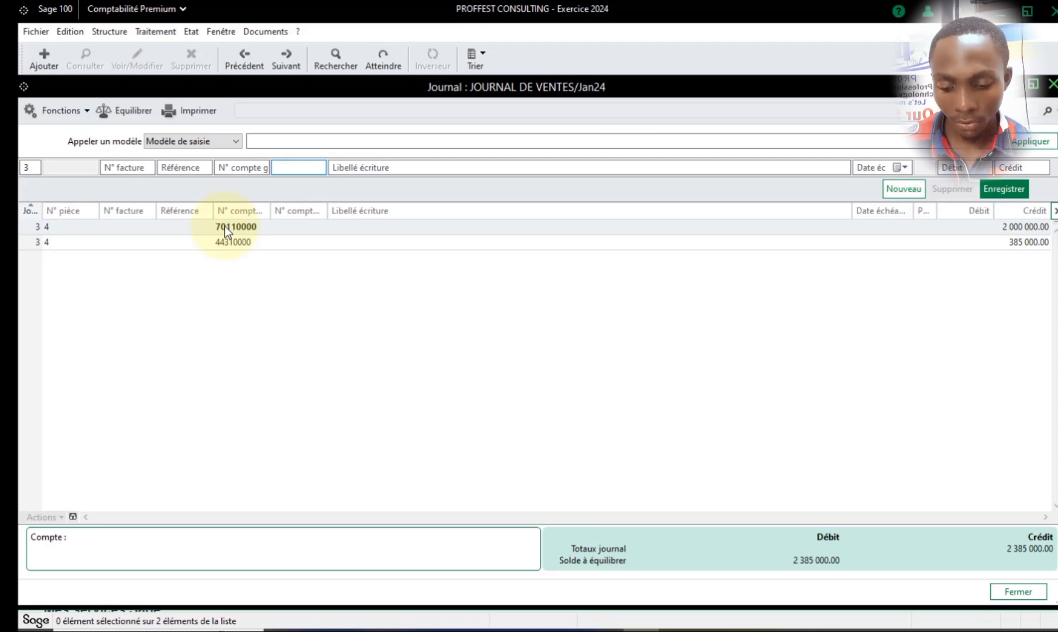
type("04")
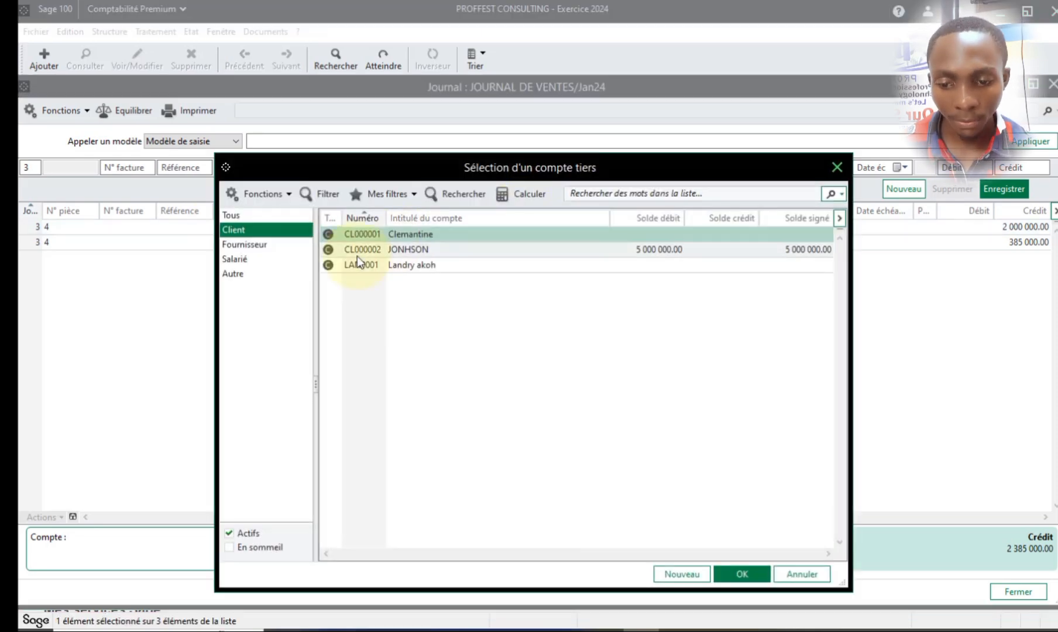
double_click(398, 234)
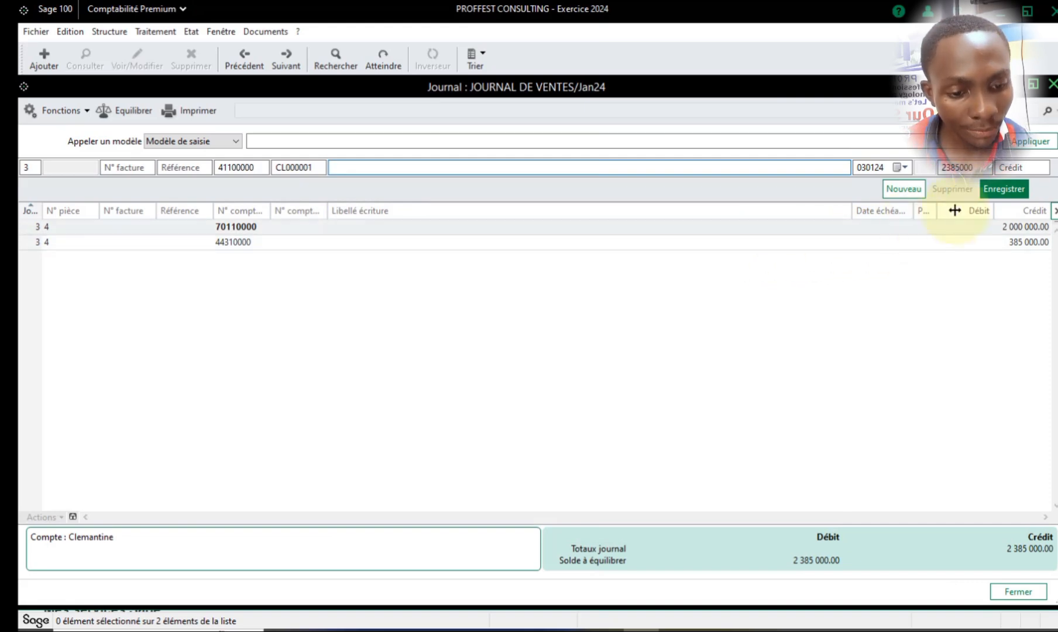
left_click(93, 538)
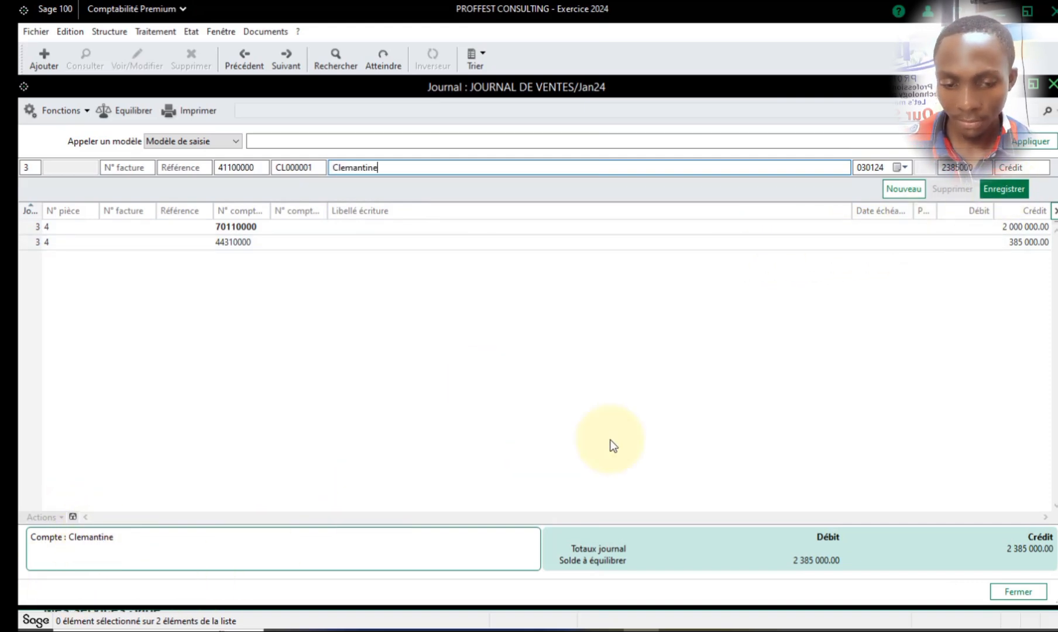
left_click(1004, 189)
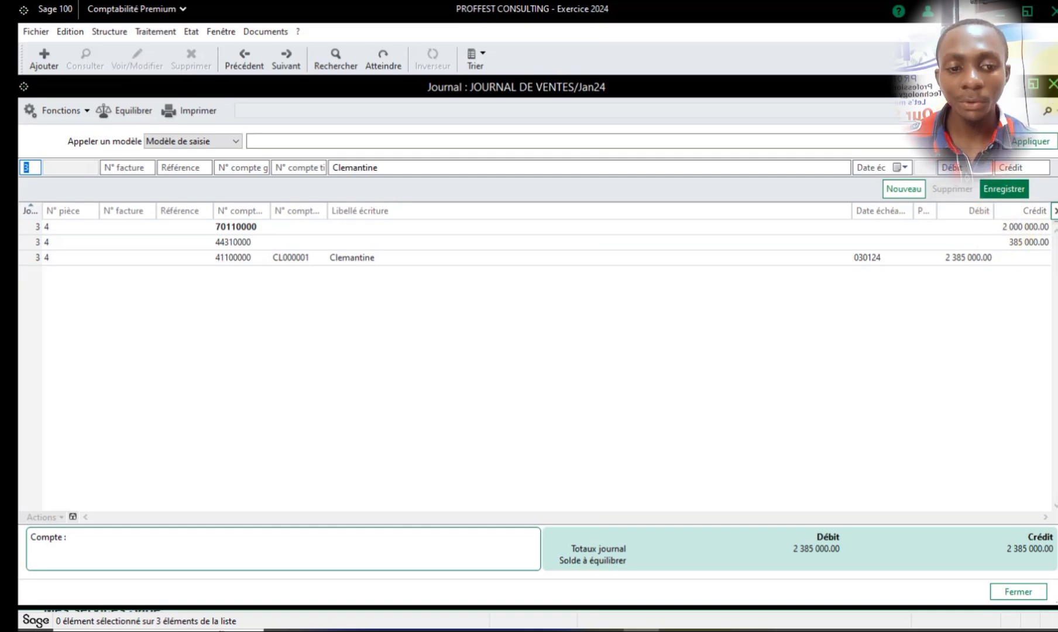
- Close the sales journal and open JOURNAL ECOBANK for Feb24
left_click(1053, 85)
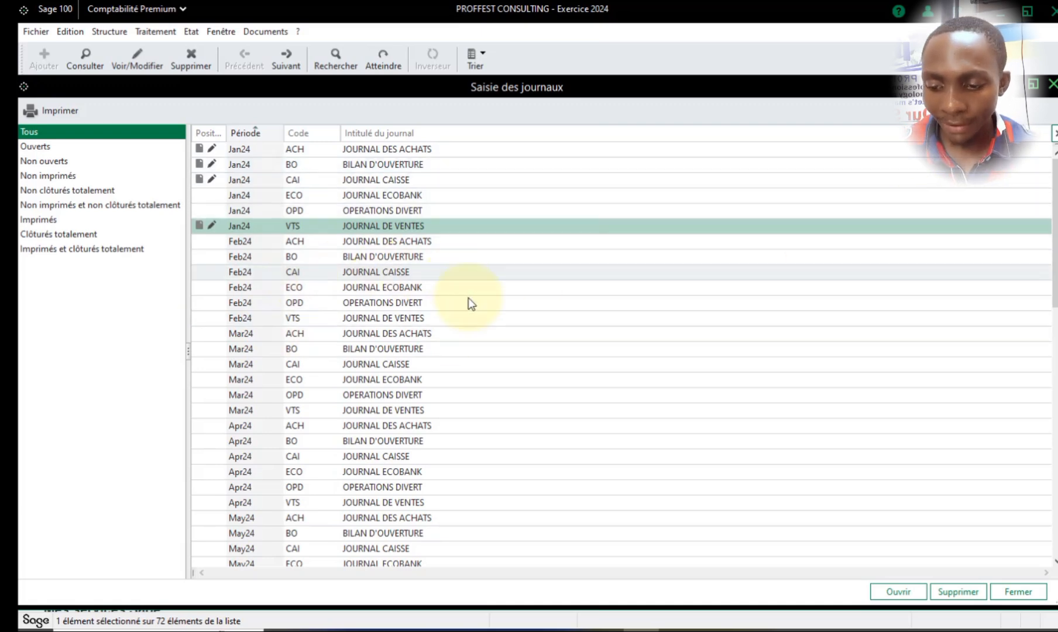
left_click(391, 273)
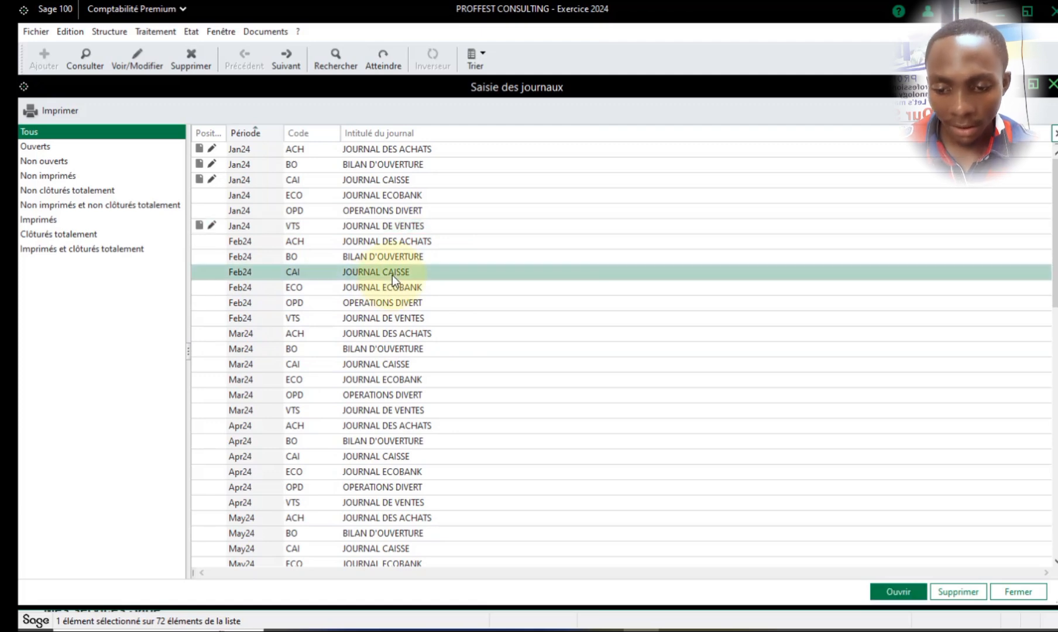
double_click(430, 288)
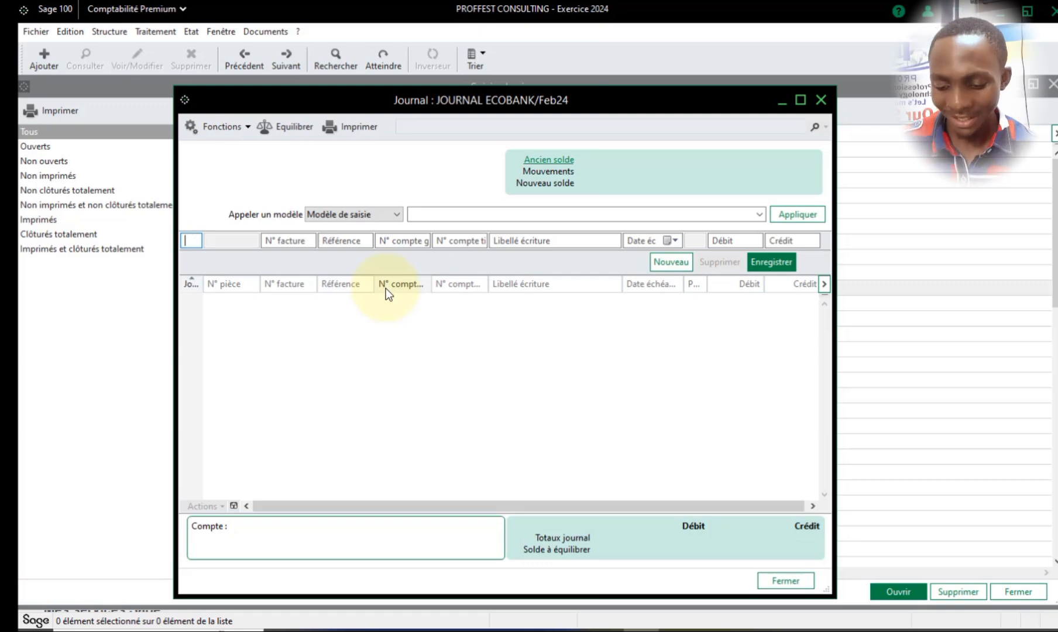
- Start a bank journal line for day 20 and assign the third-party account of the client from the January sale
type("20")
key("Tab")
key("Tab")
key("Tab")
key("Tab")
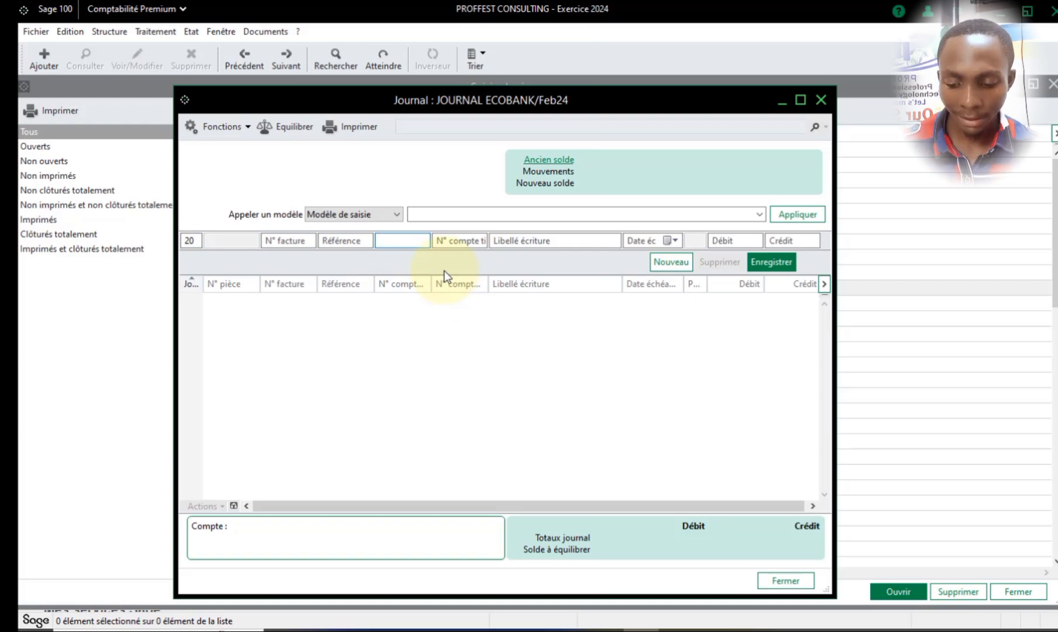
type("10")
key("BackSpace")
key("BackSpace")
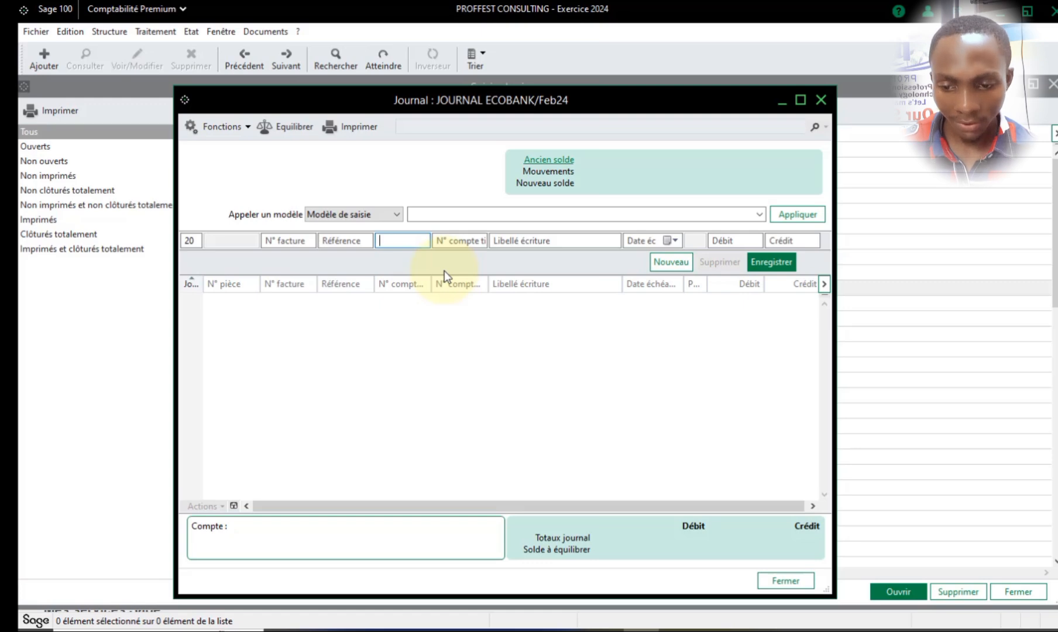
key("Tab")
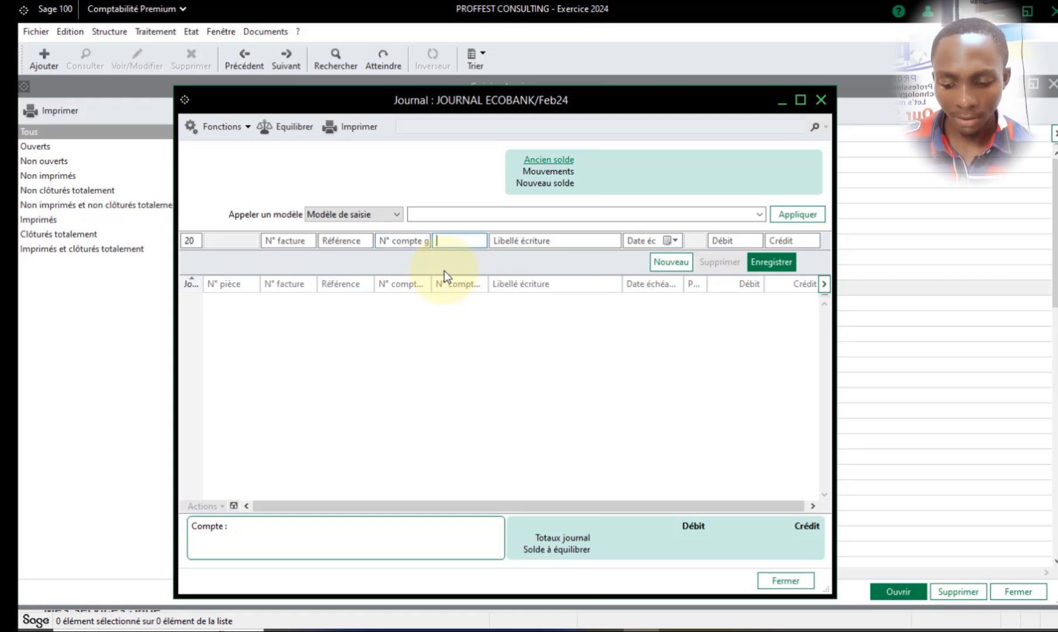
type("4")
key("Tab")
left_click(481, 249)
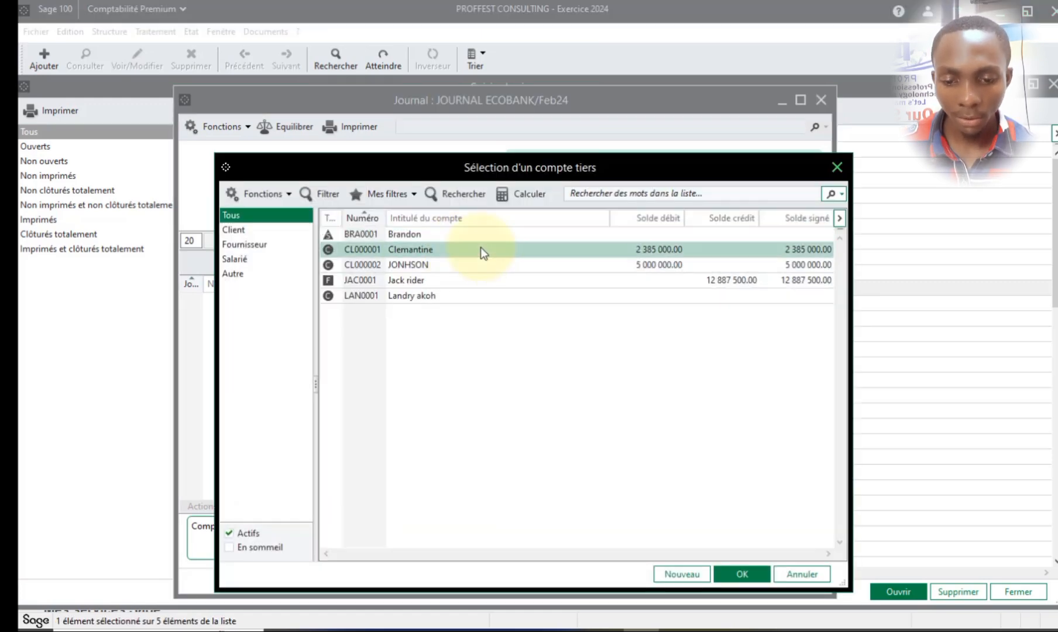
double_click(480, 250)
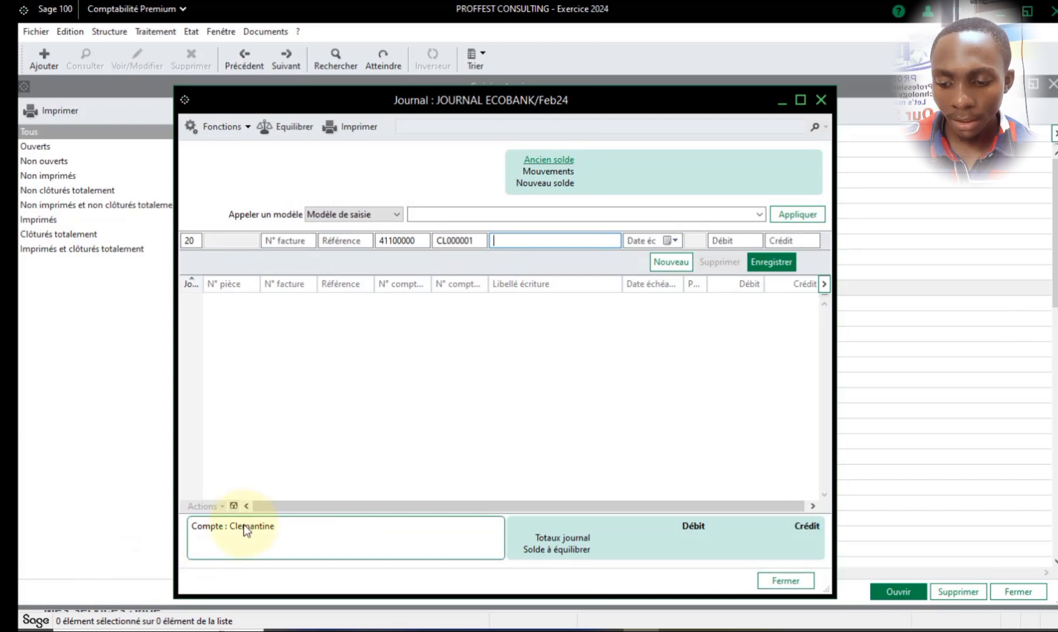
- Label the bank line with the client's name and enter a credit of 2850000
key("Tab")
key("Tab")
key("Tab")
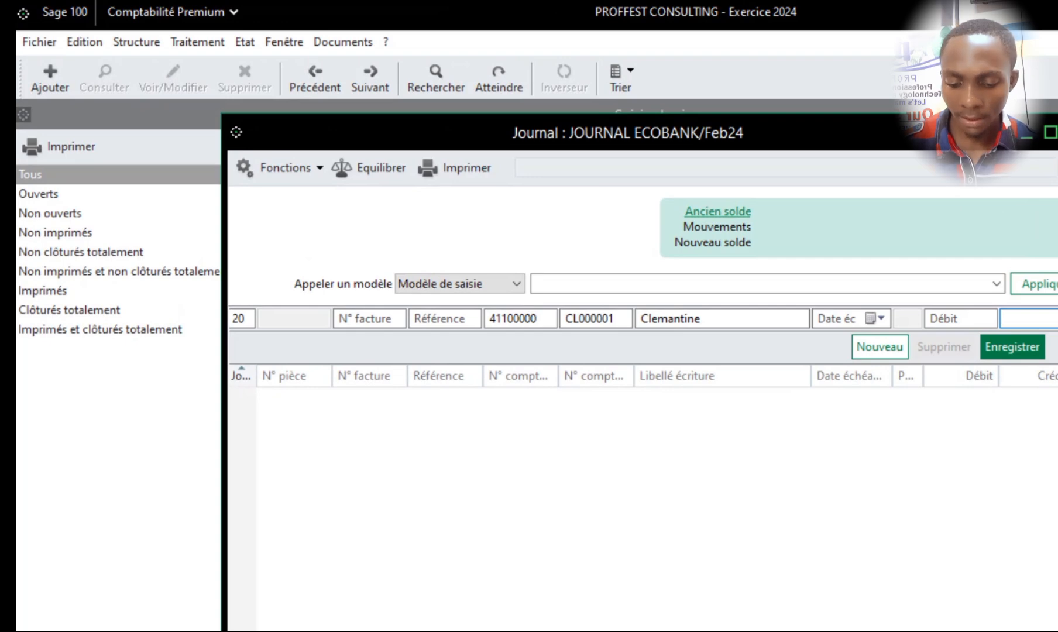
type("2")
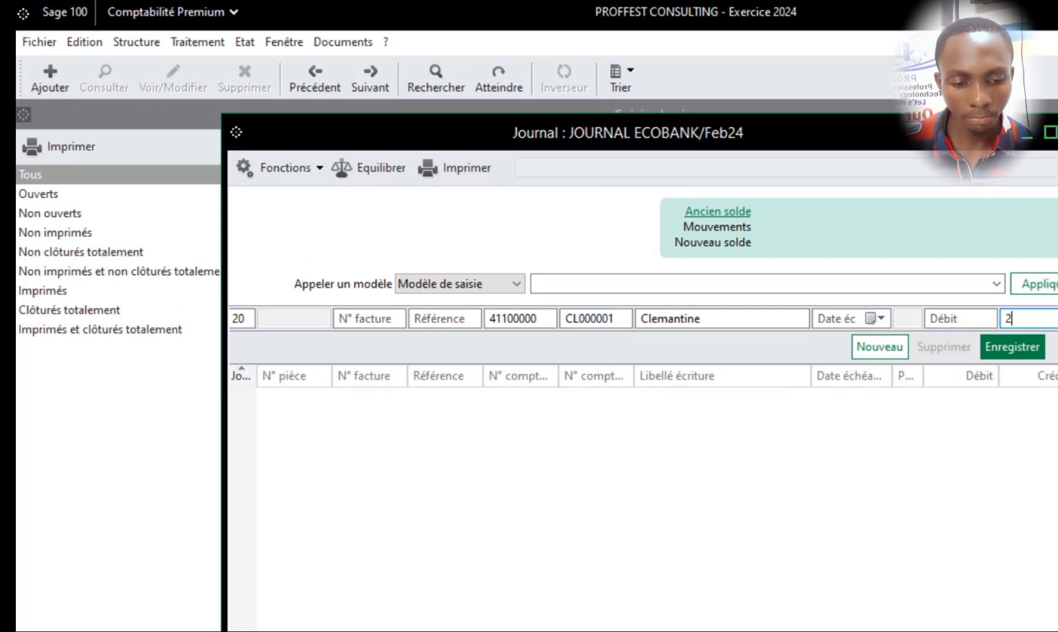
left_click(1049, 321)
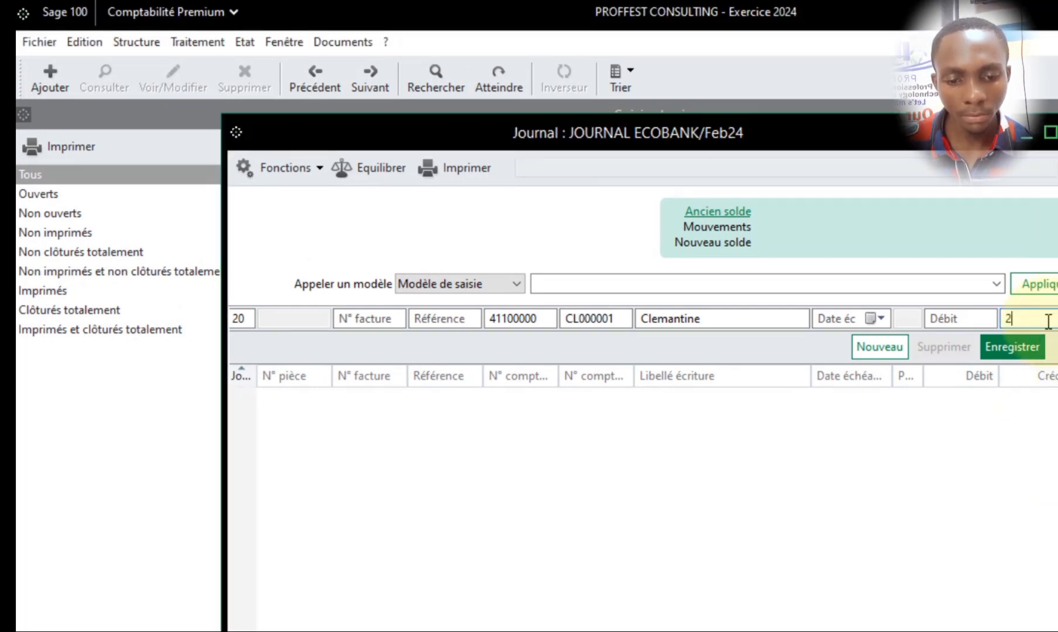
type("8")
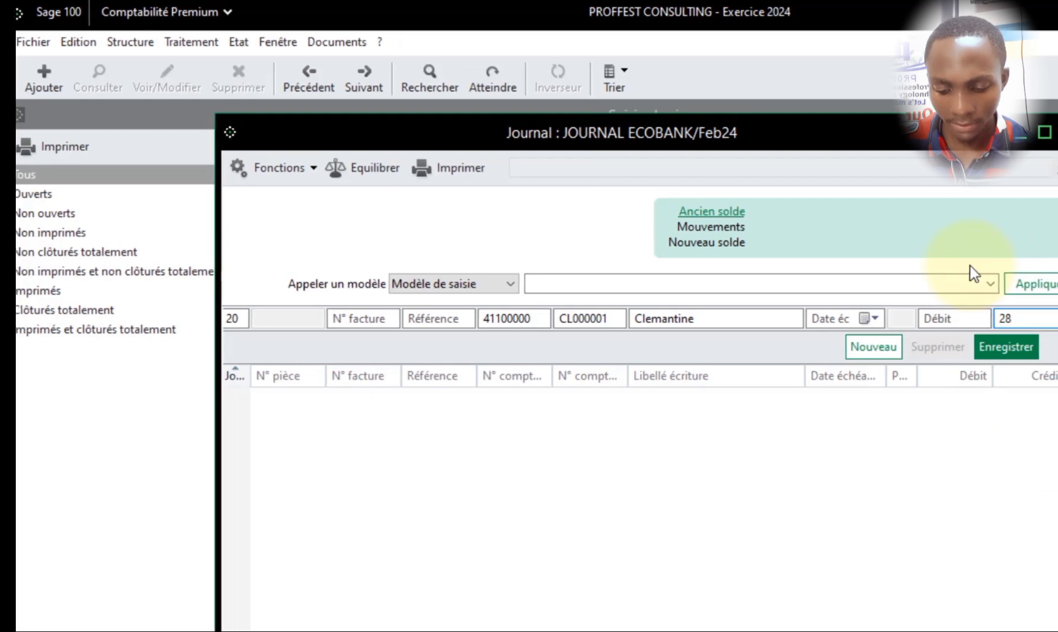
type("50000")
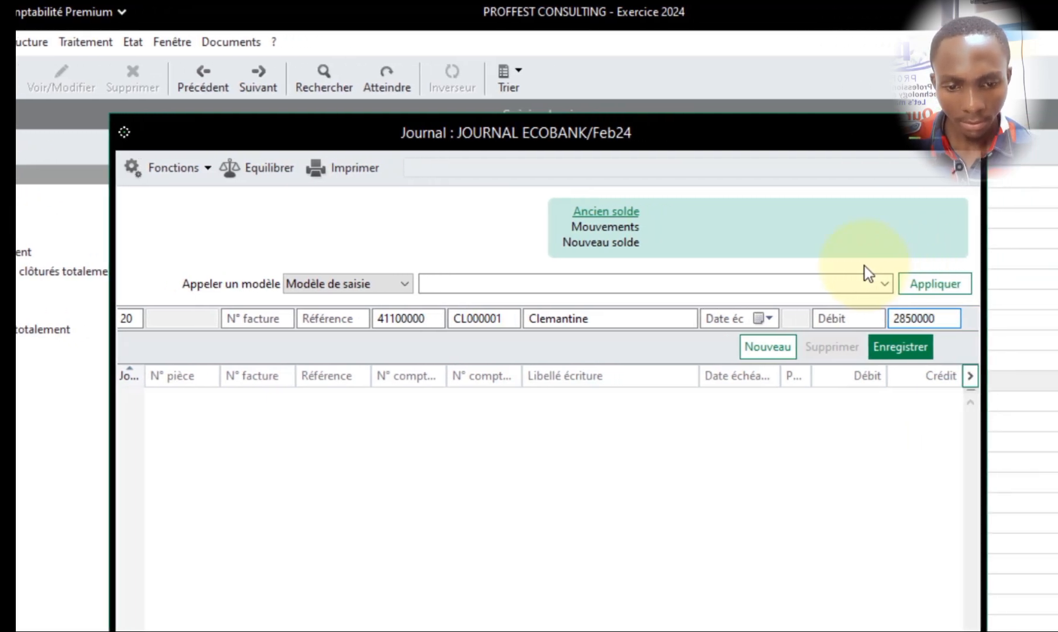
- Record the client's bank line and cancel its settlement matching against the 03/01/24 sales entry
left_click_drag(688, 130, 699, 153)
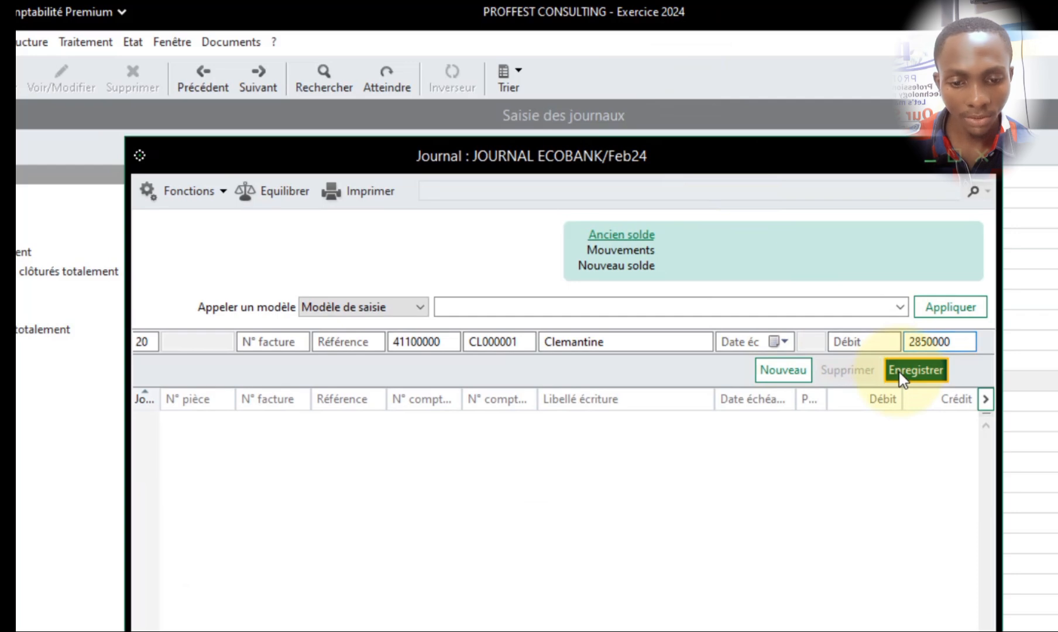
left_click(901, 377)
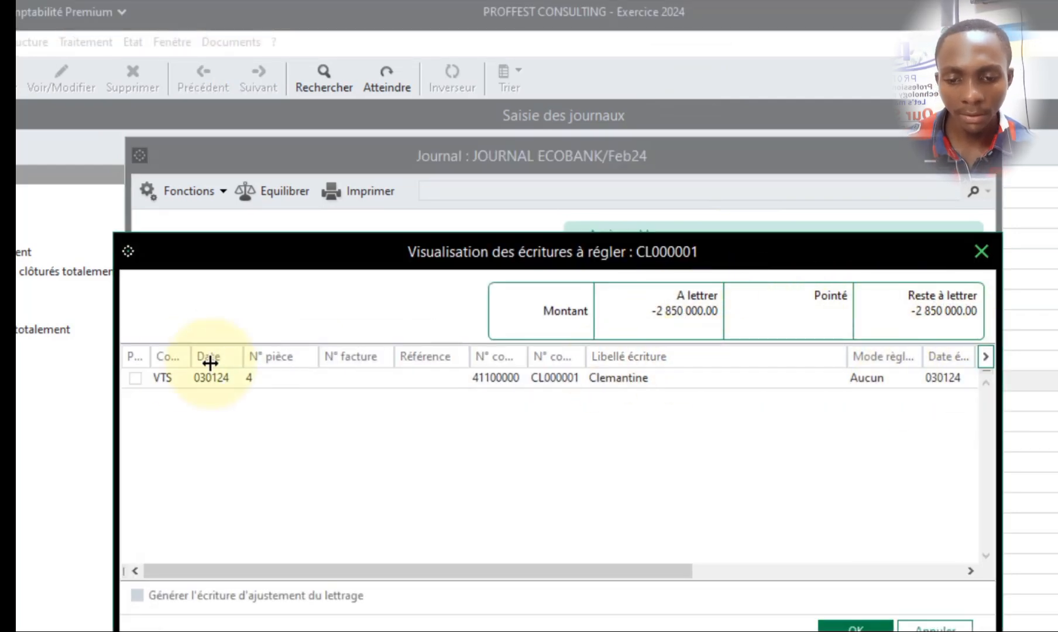
left_click(139, 379)
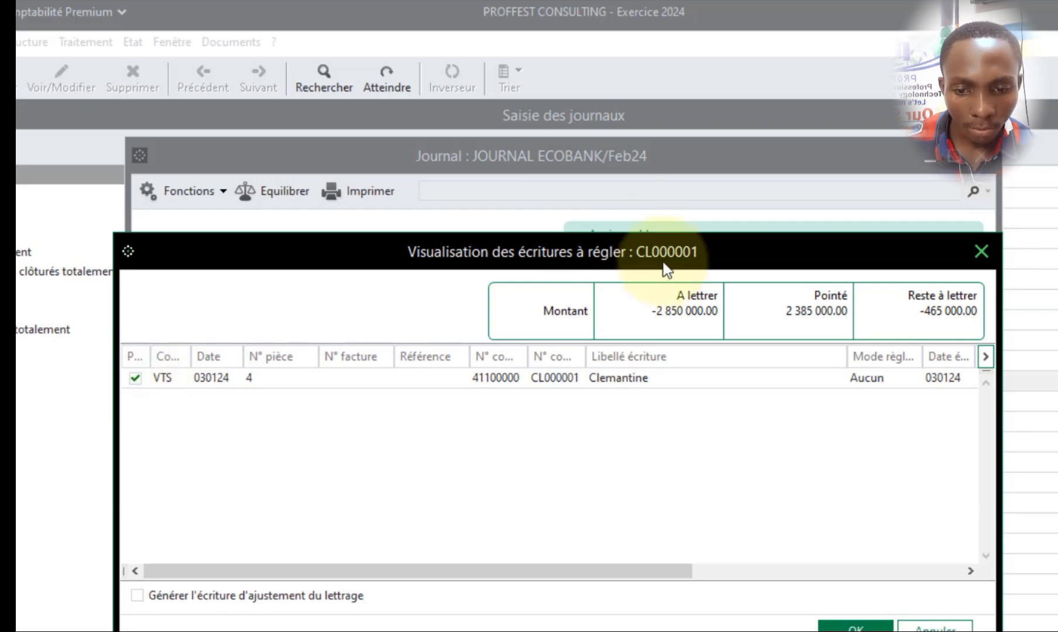
left_click_drag(699, 250, 652, 369)
left_click_drag(608, 462, 643, 332)
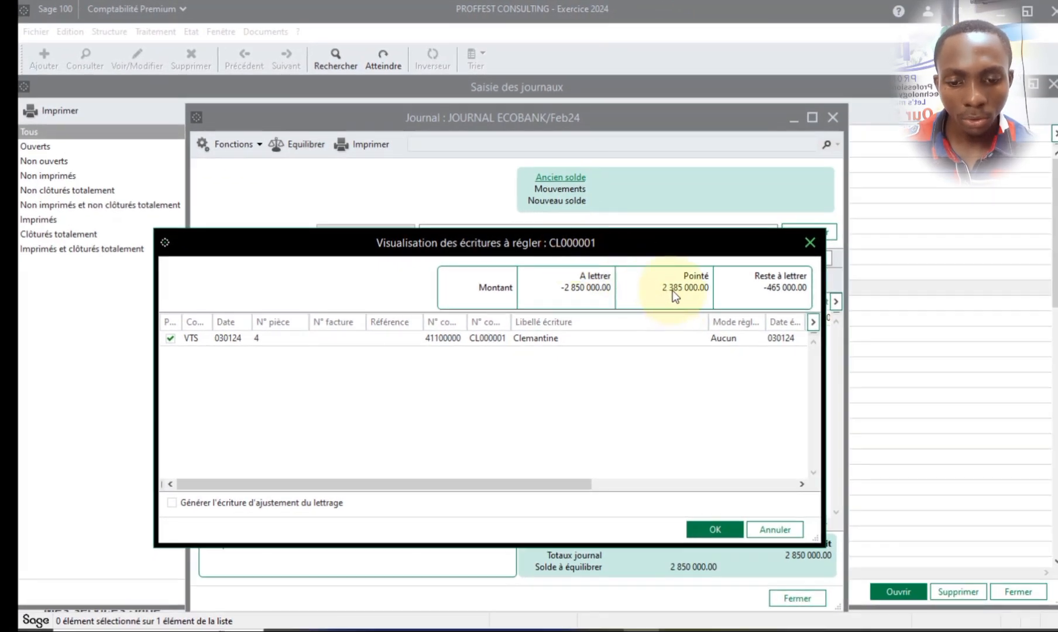
left_click(772, 529)
- Set the recorded bank line's credit to 2385000 and match it with the client's 03/01/24 sales entry
left_click(775, 320)
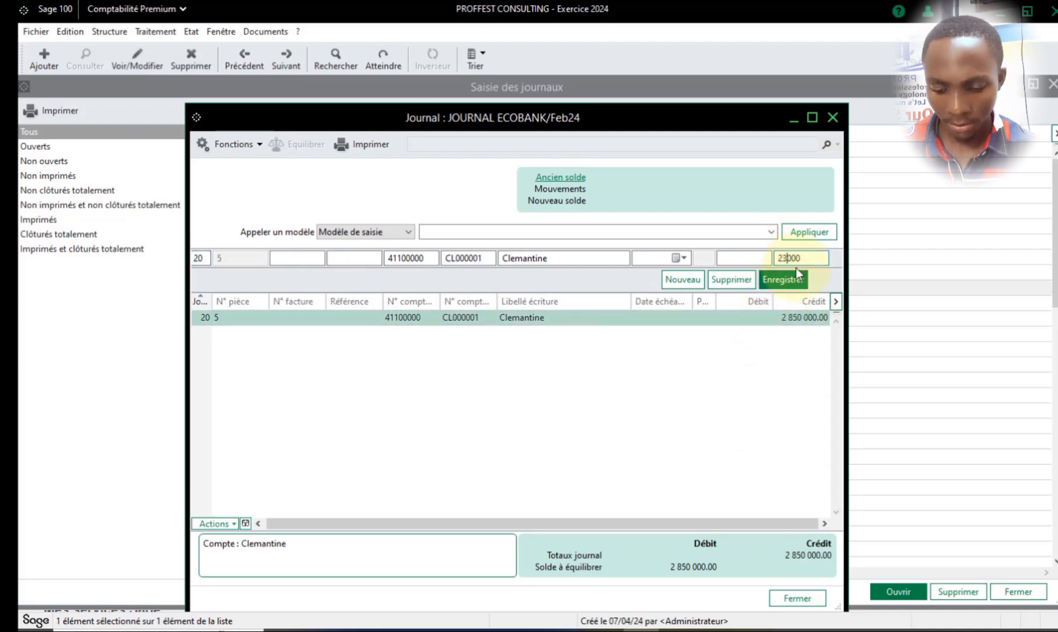
left_click(784, 278)
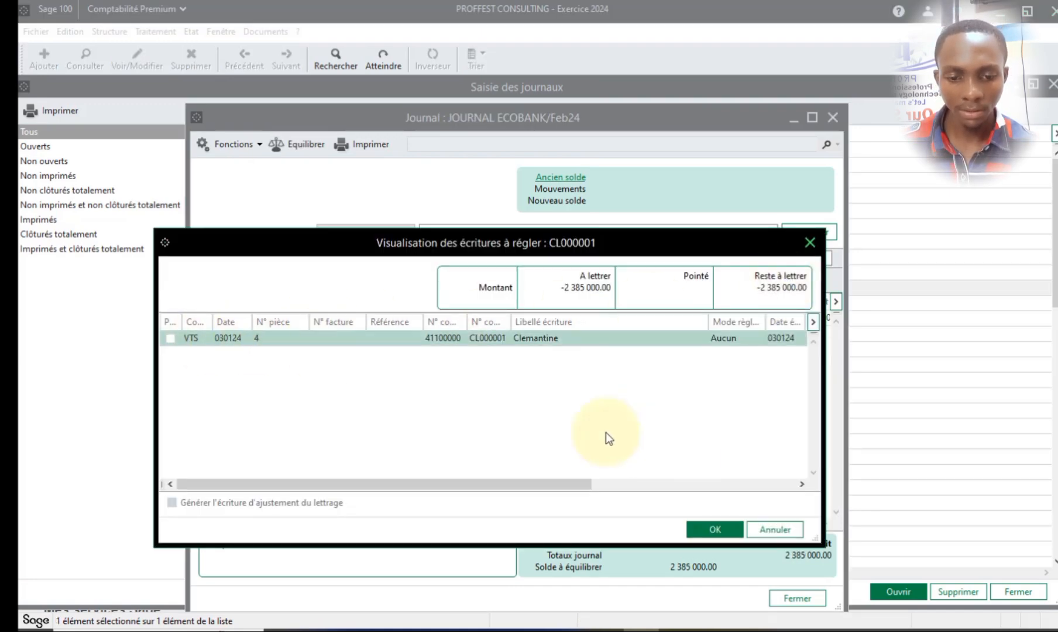
left_click(170, 338)
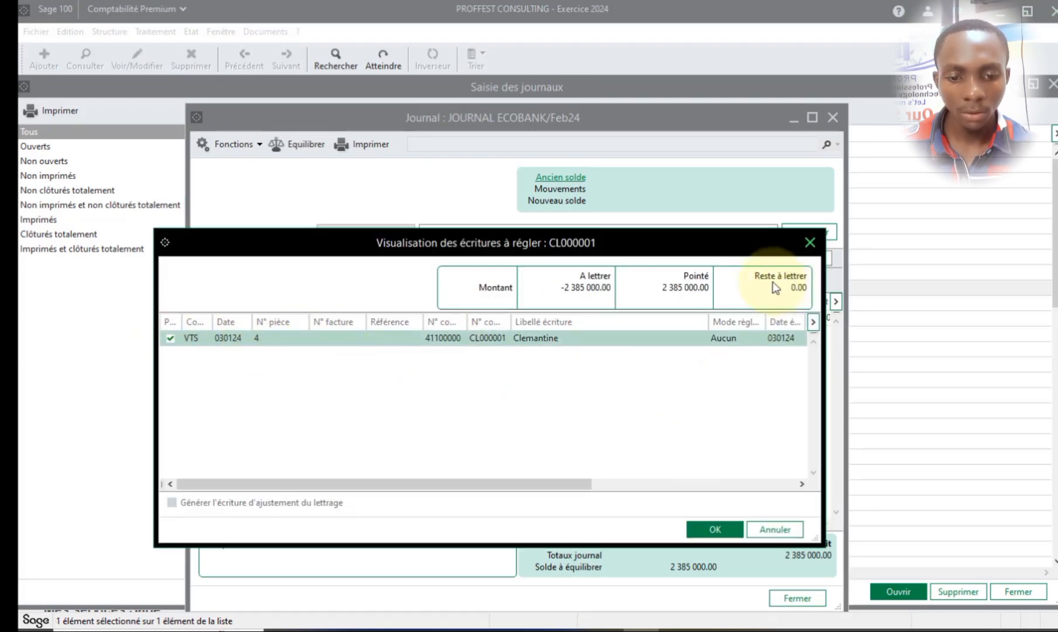
left_click(736, 534)
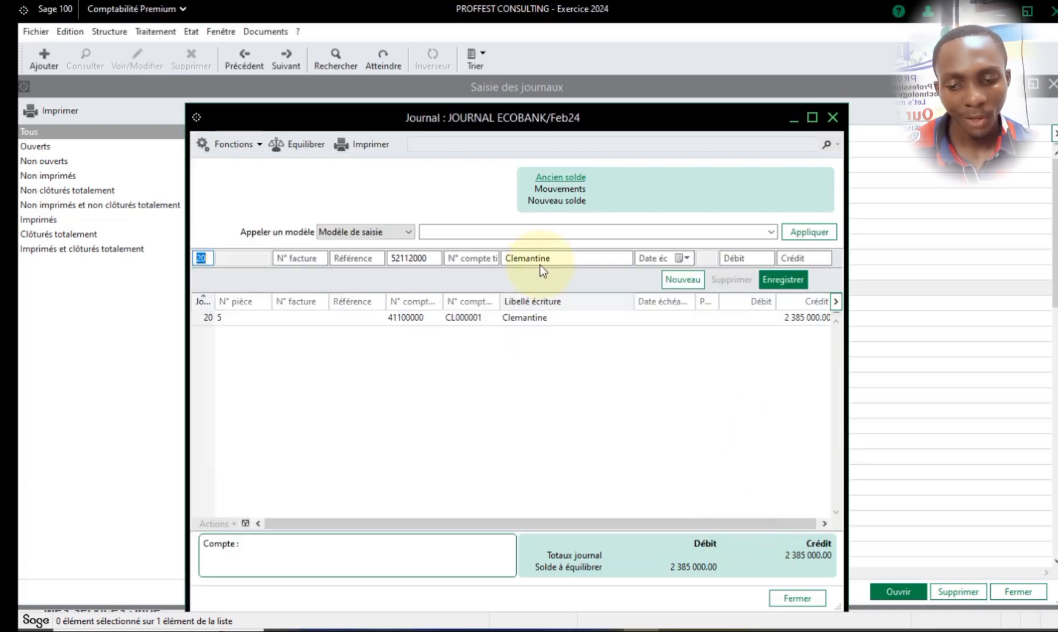
- Record the day 20 bank counterpart line labelled ECO BANK with a debit of 2385000, and close the Ecobank journal
key("Tab")
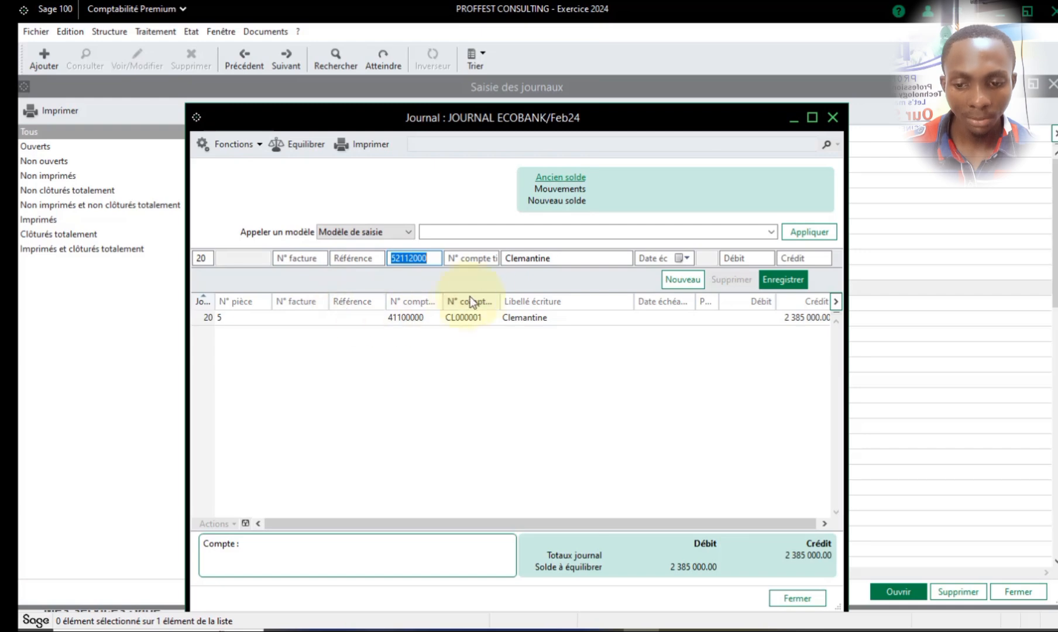
key("Tab")
type("ECO BANK")
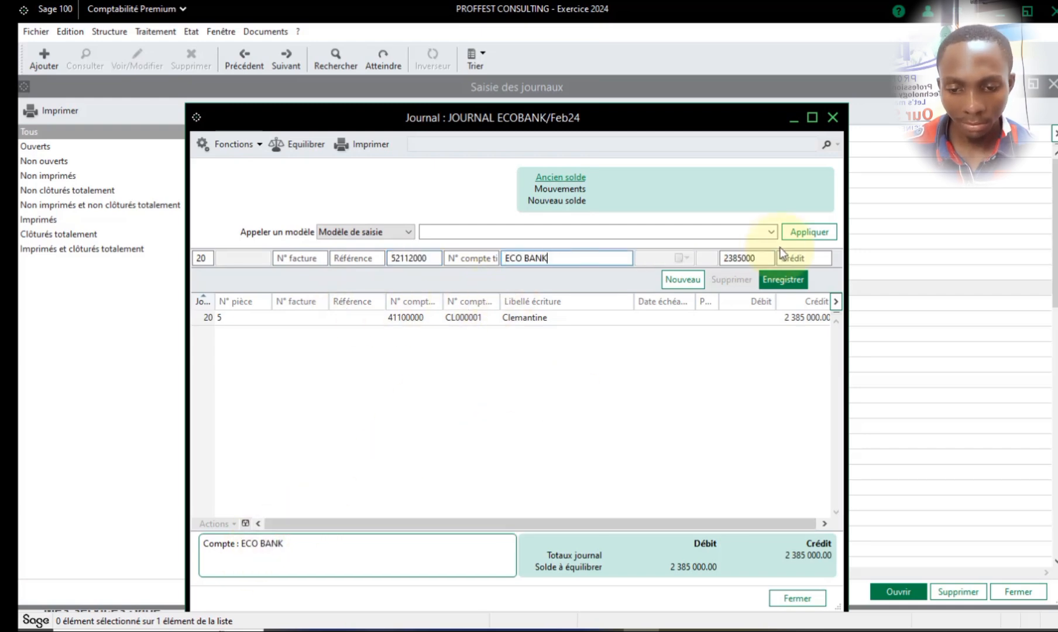
left_click(783, 280)
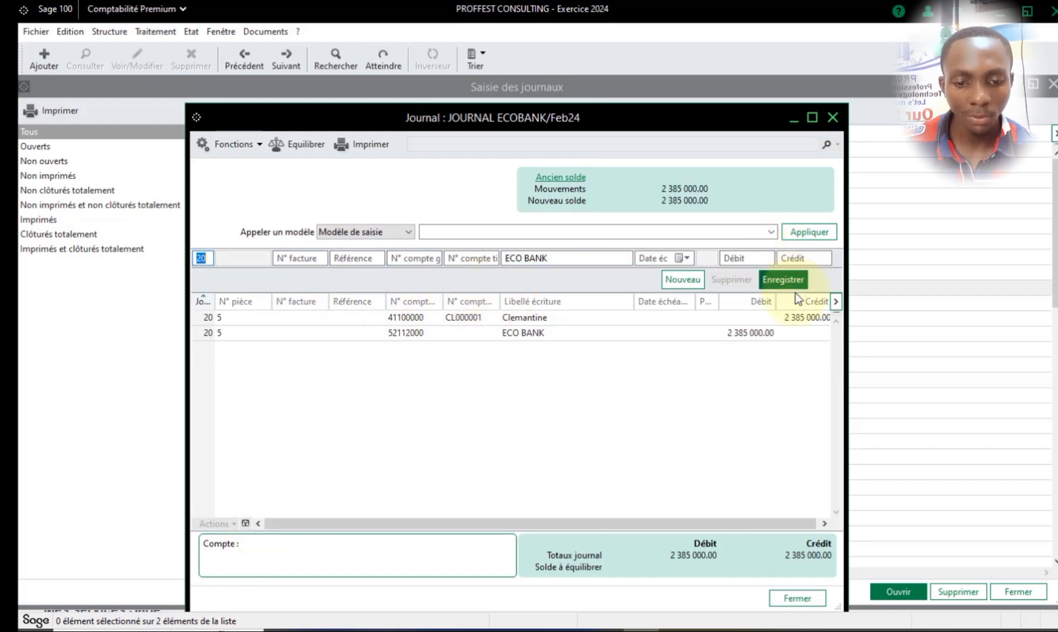
left_click(833, 119)
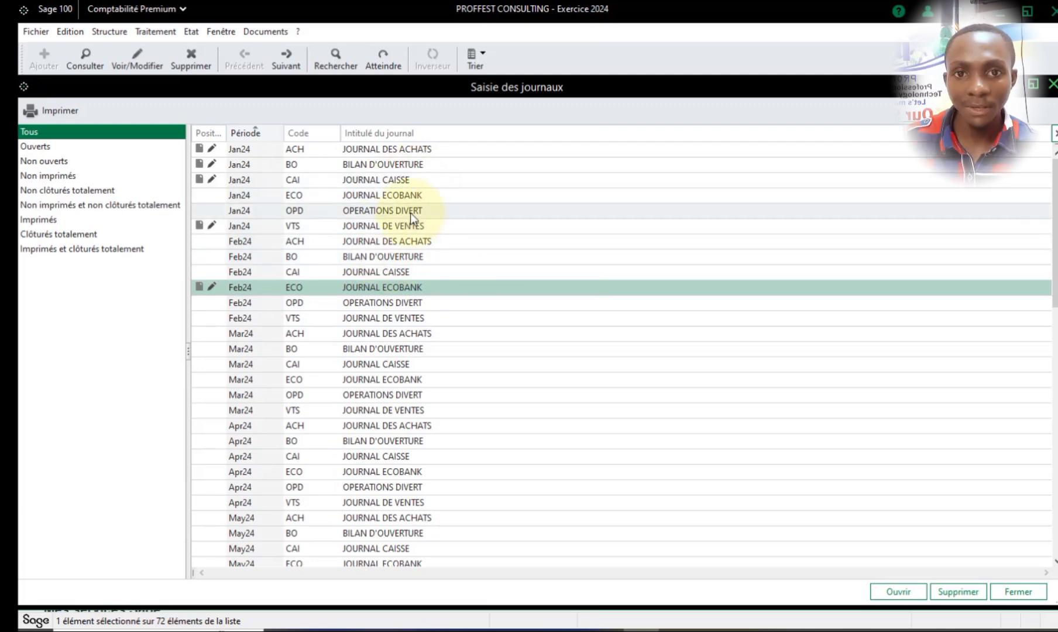
left_click(109, 31)
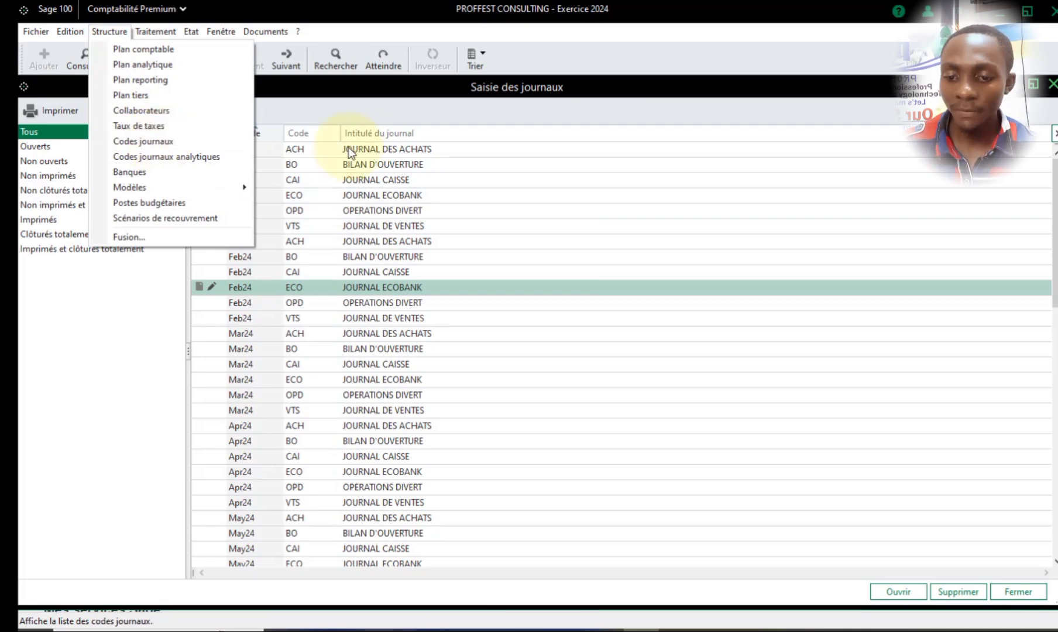
left_click(407, 209)
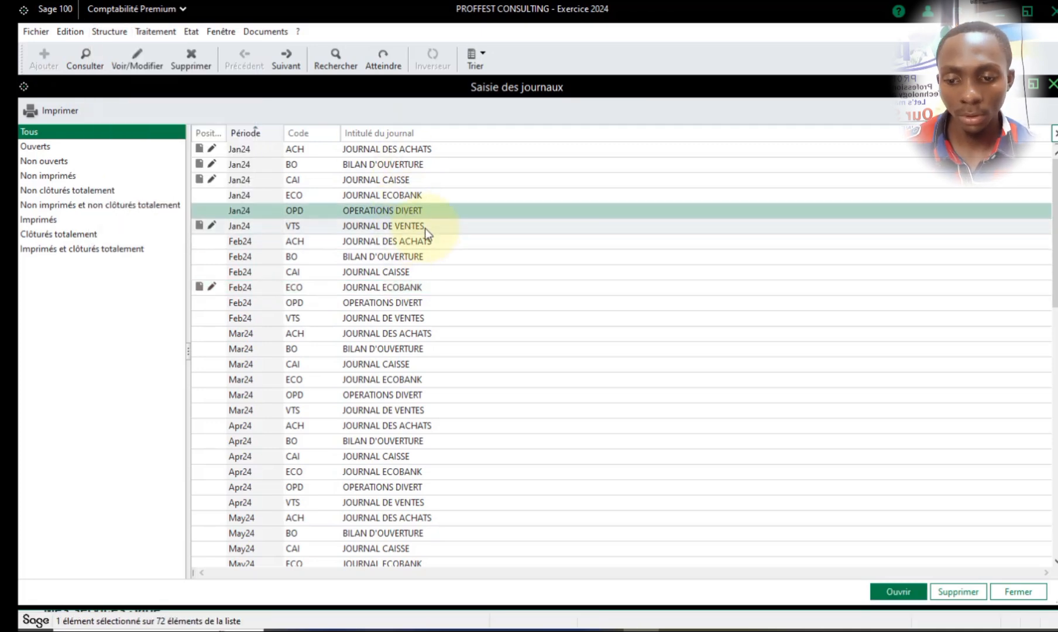